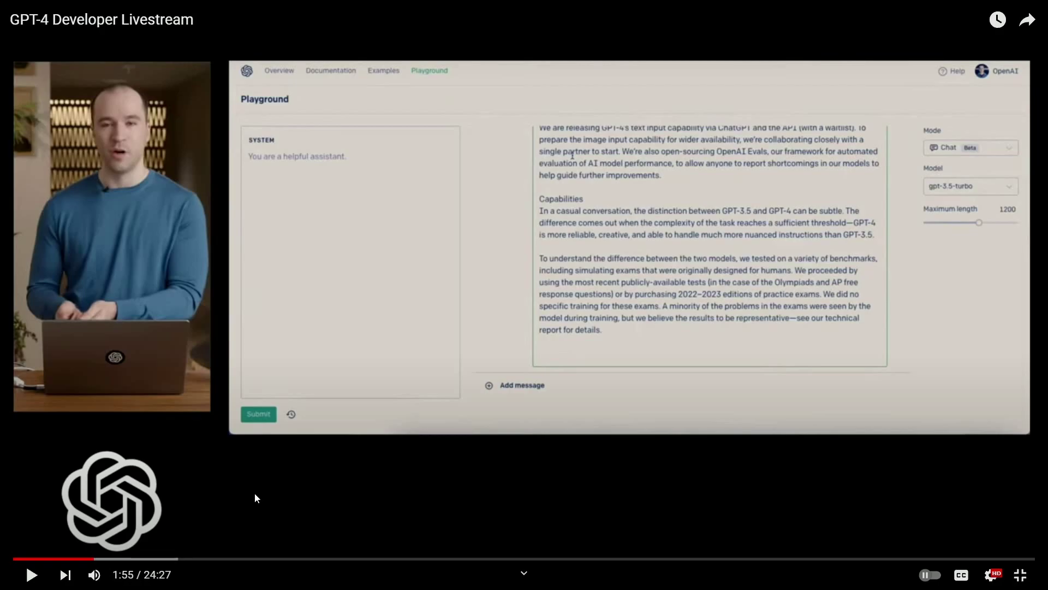
- Scrub the GPT-4 livestream to about 2:00, play it, and pause on the system prompt
{"action": "left_click_drag", "start_coordinate": [96, 558], "coordinate": [99, 558]}
{"action": "left_click", "coordinate": [323, 415]}
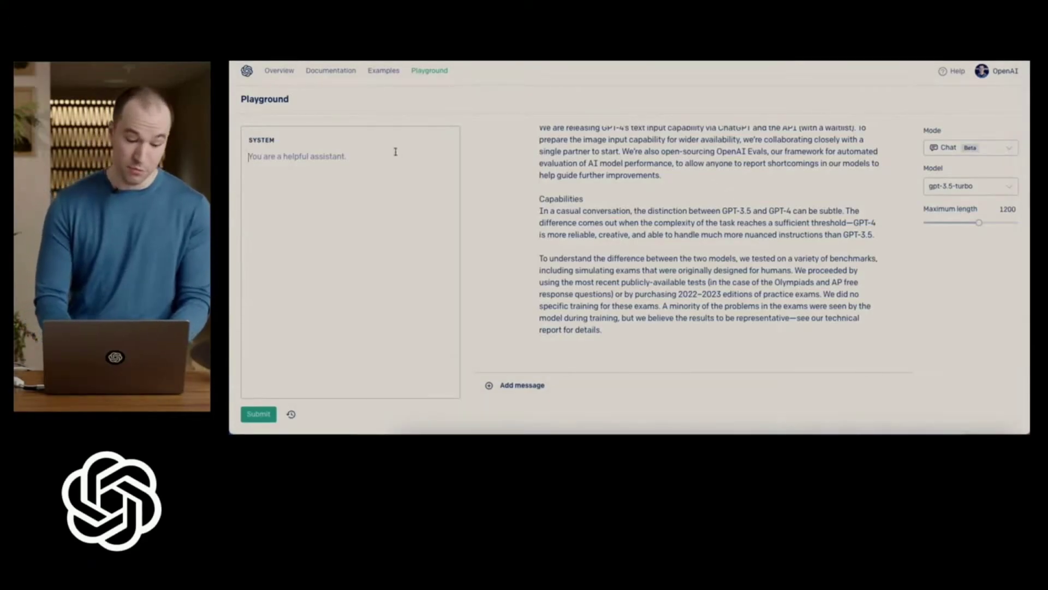
{"action": "left_click", "coordinate": [375, 401]}
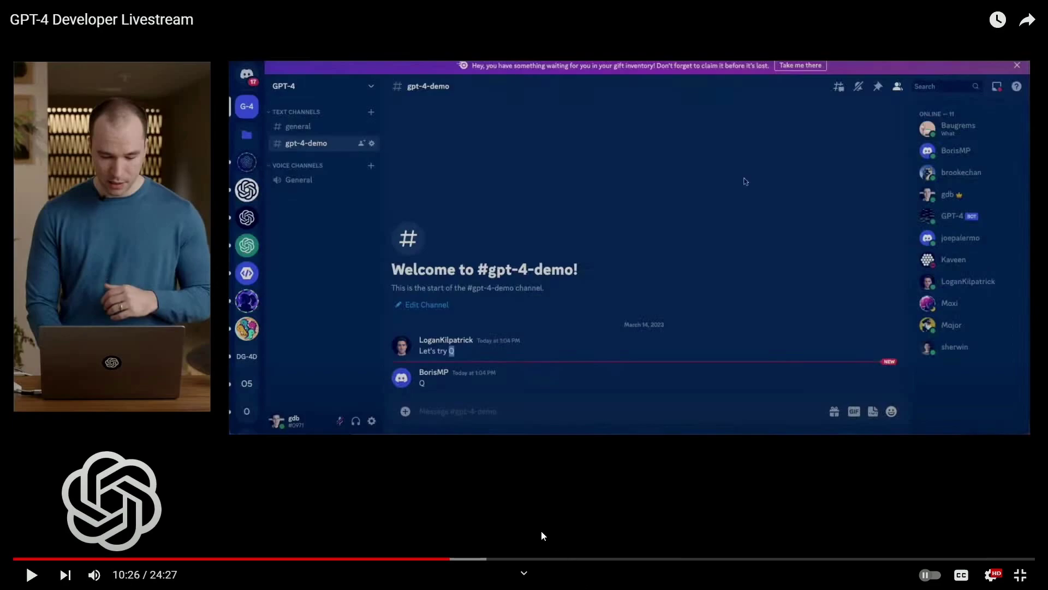
- Jump the livestream to the squirrel image demo at 16:10, then scrub ahead to 17:32
{"action": "left_click", "coordinate": [691, 557]}
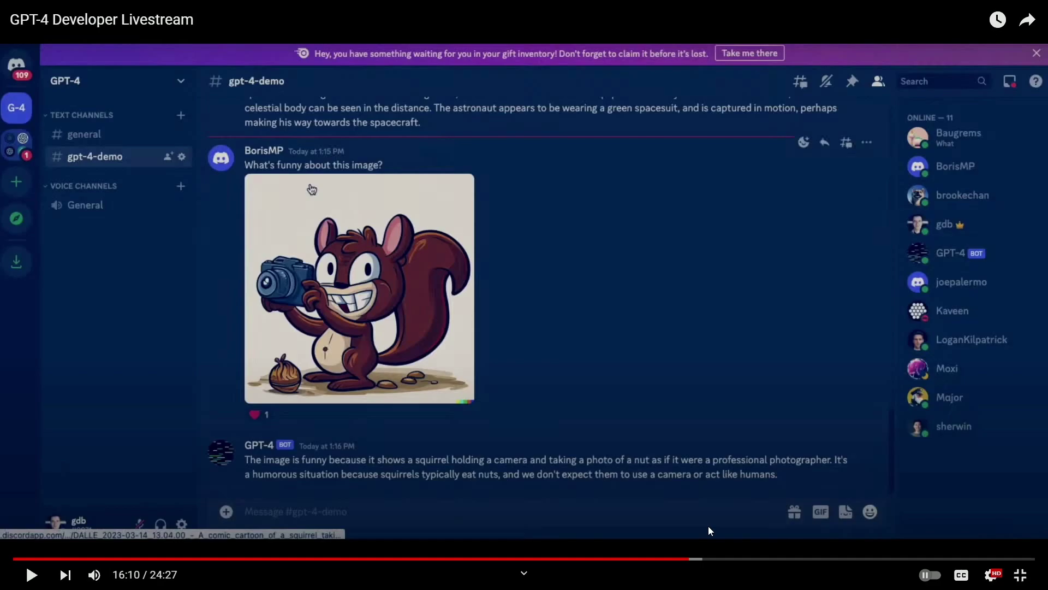
{"action": "left_click_drag", "start_coordinate": [703, 558], "coordinate": [772, 558]}
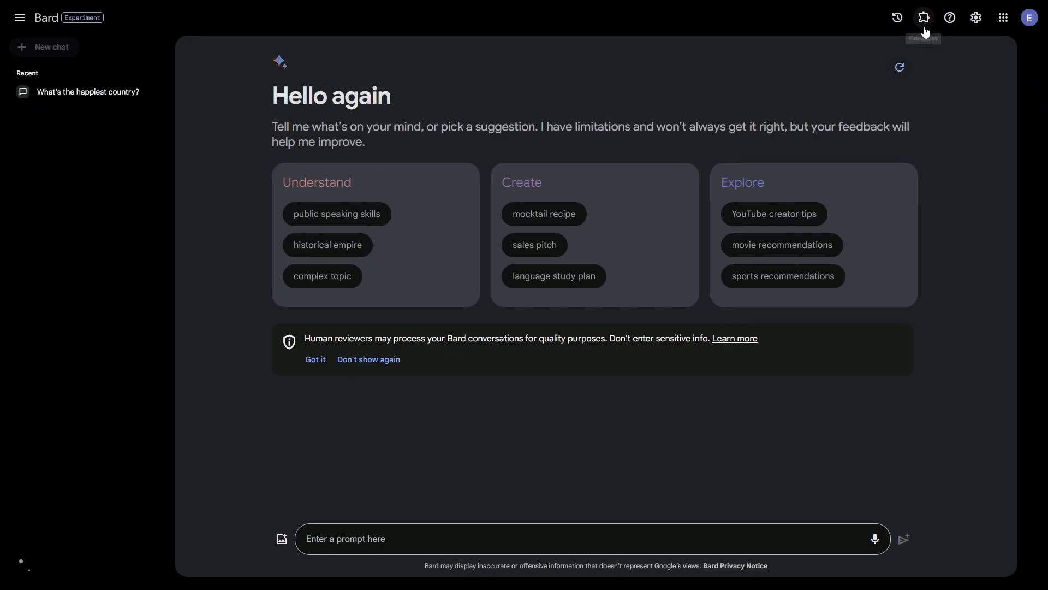
- Open Bard's Extensions page and look over the Flights, Hotels, Maps, Workspace and YouTube cards
{"action": "left_click", "coordinate": [924, 19]}
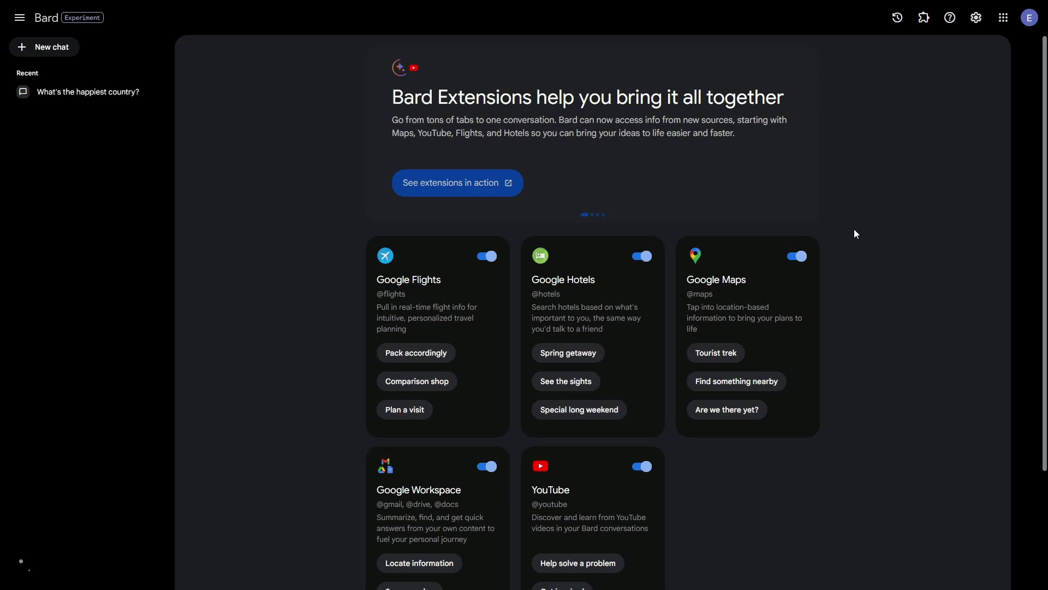
{"action": "scroll", "coordinate": [865, 260], "scroll_direction": "down", "scroll_amount": 1}
{"action": "scroll", "coordinate": [865, 261], "scroll_direction": "up", "scroll_amount": 1}
{"action": "left_click_drag", "start_coordinate": [438, 100], "coordinate": [519, 100]}
{"action": "left_click", "coordinate": [519, 100]}
{"action": "scroll", "coordinate": [860, 212], "scroll_direction": "down", "scroll_amount": 2}
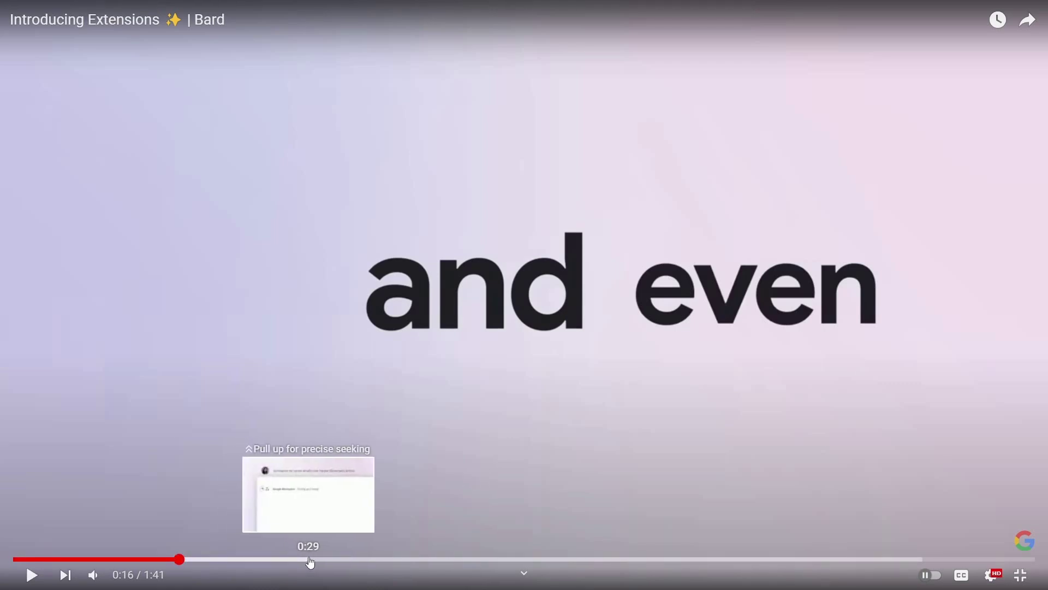
- Jump the Introducing Extensions video to 1:06, play it, and pause on the Grand Canyon question
{"action": "left_click", "coordinate": [687, 558]}
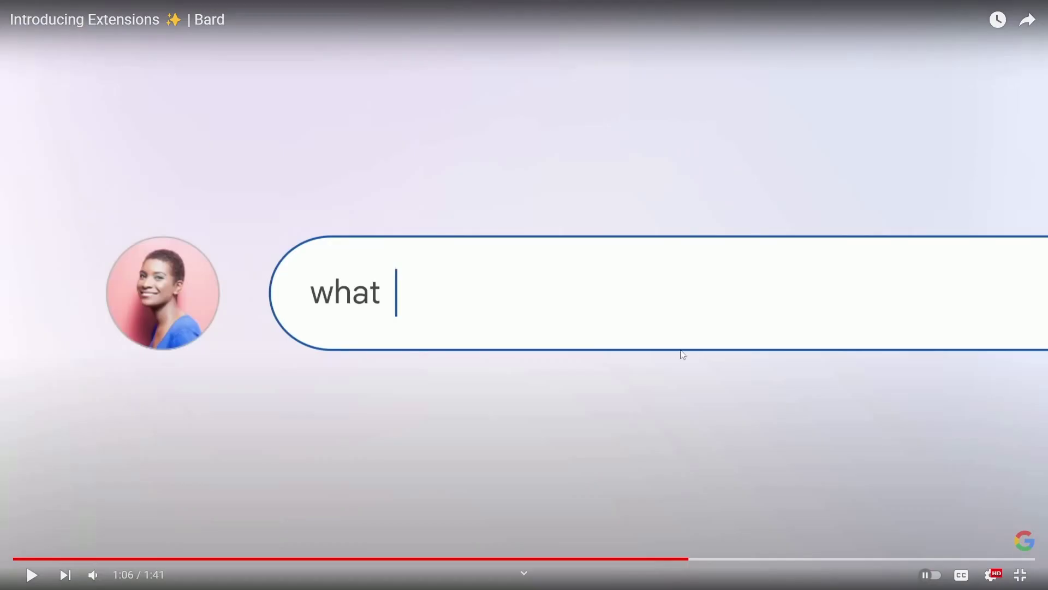
{"action": "left_click", "coordinate": [633, 304]}
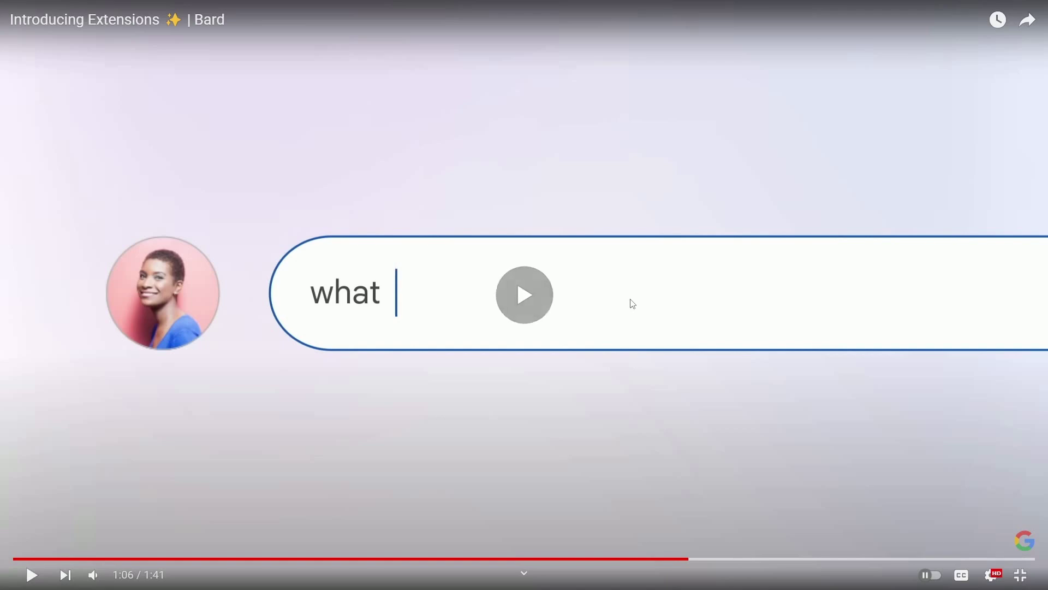
{"action": "left_click", "coordinate": [683, 170]}
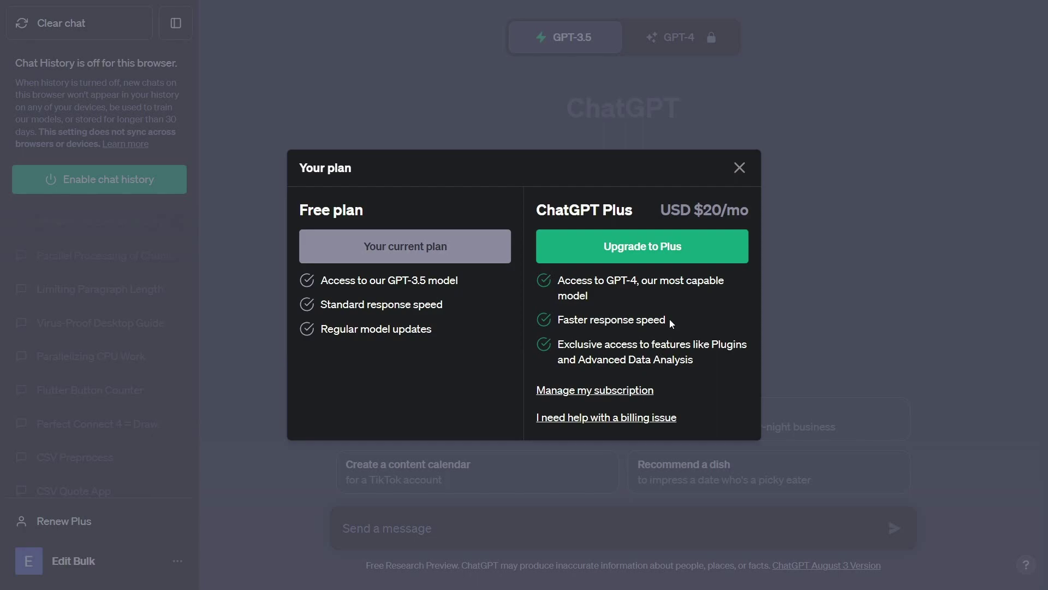
- Review the ChatGPT Plus features: faster responses, GPT-4 access, Advanced Data Analysis and Plugins
{"action": "left_click_drag", "start_coordinate": [670, 321], "coordinate": [584, 288]}
{"action": "left_click", "coordinate": [635, 315]}
{"action": "left_click", "coordinate": [627, 296]}
{"action": "left_click_drag", "start_coordinate": [560, 345], "coordinate": [686, 360]}
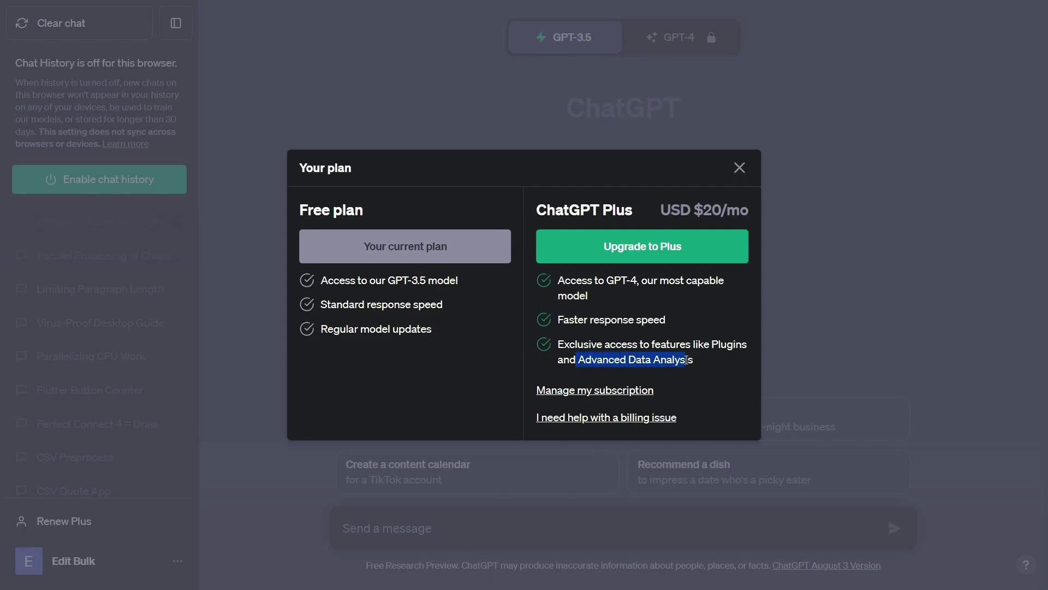
{"action": "left_click", "coordinate": [698, 364]}
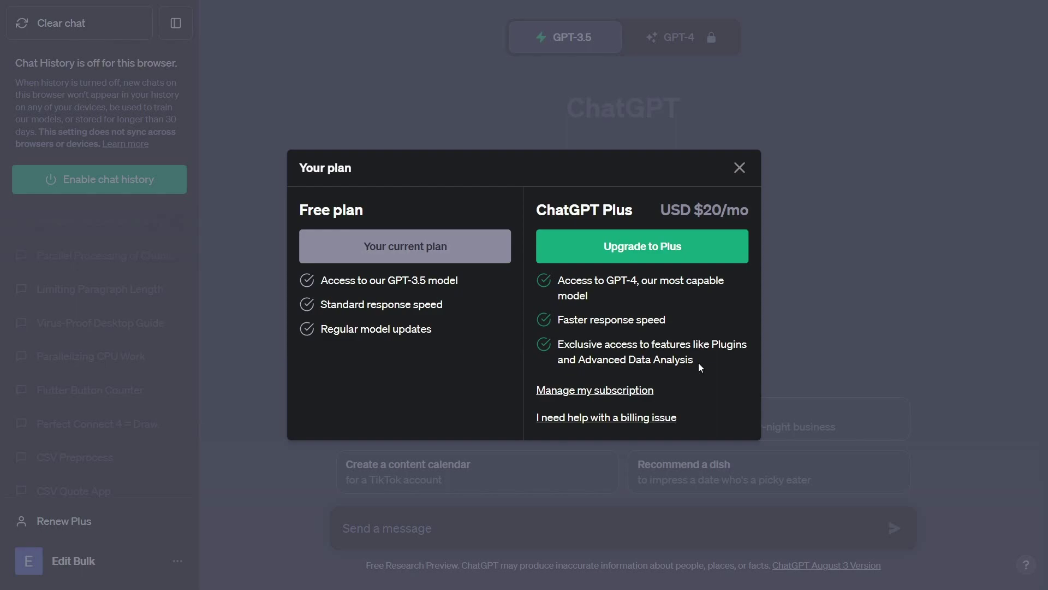
{"action": "left_click_drag", "start_coordinate": [710, 346], "coordinate": [742, 355]}
- Review the Free plan's standard speed and regular model updates, then close the comparison
{"action": "left_click_drag", "start_coordinate": [320, 308], "coordinate": [452, 311]}
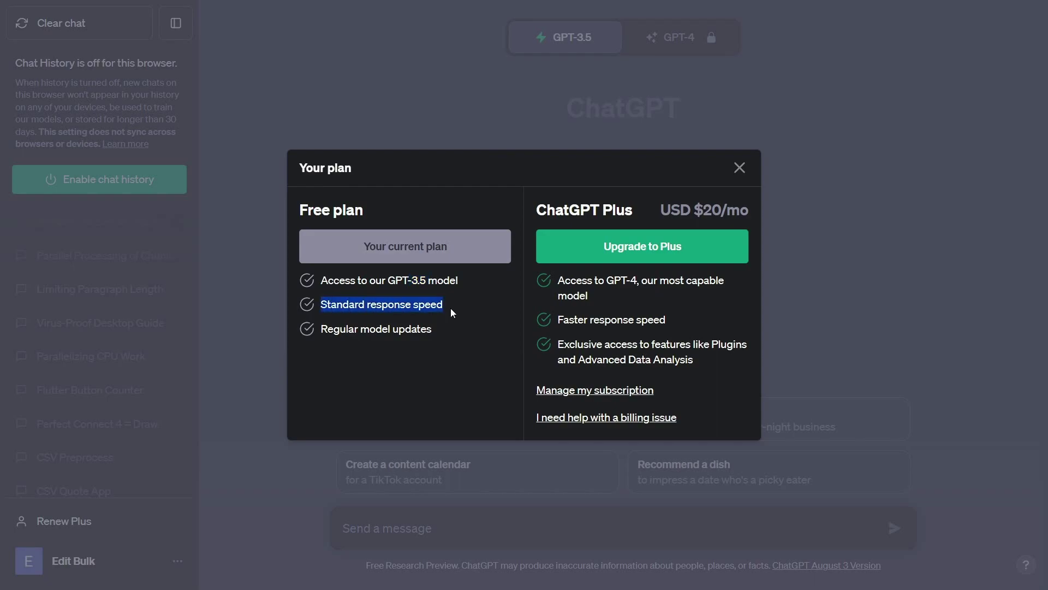
{"action": "left_click", "coordinate": [451, 308]}
{"action": "left_click_drag", "start_coordinate": [321, 329], "coordinate": [434, 330]}
{"action": "left_click", "coordinate": [434, 329]}
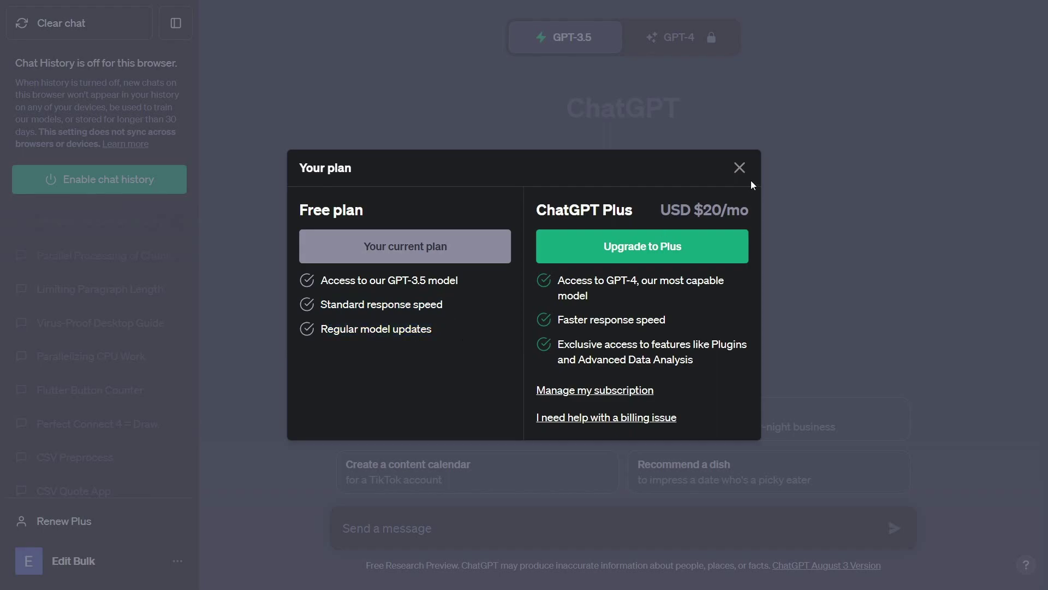
{"action": "left_click", "coordinate": [739, 168]}
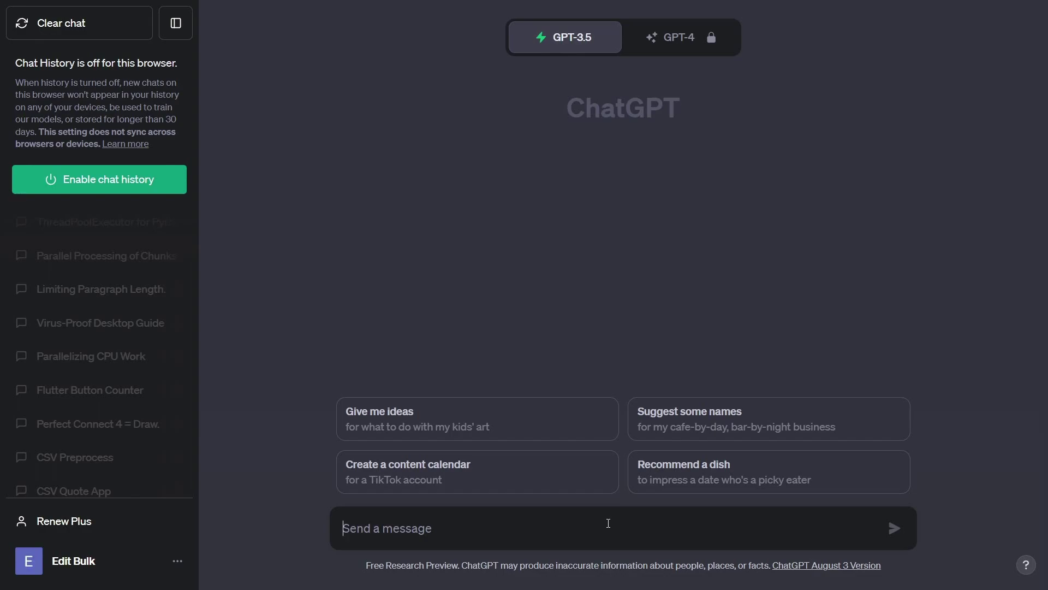
- Type a request for a Flutter app in Dart with a 3-column, 20-row table
{"action": "type", "text": "create a flut"}
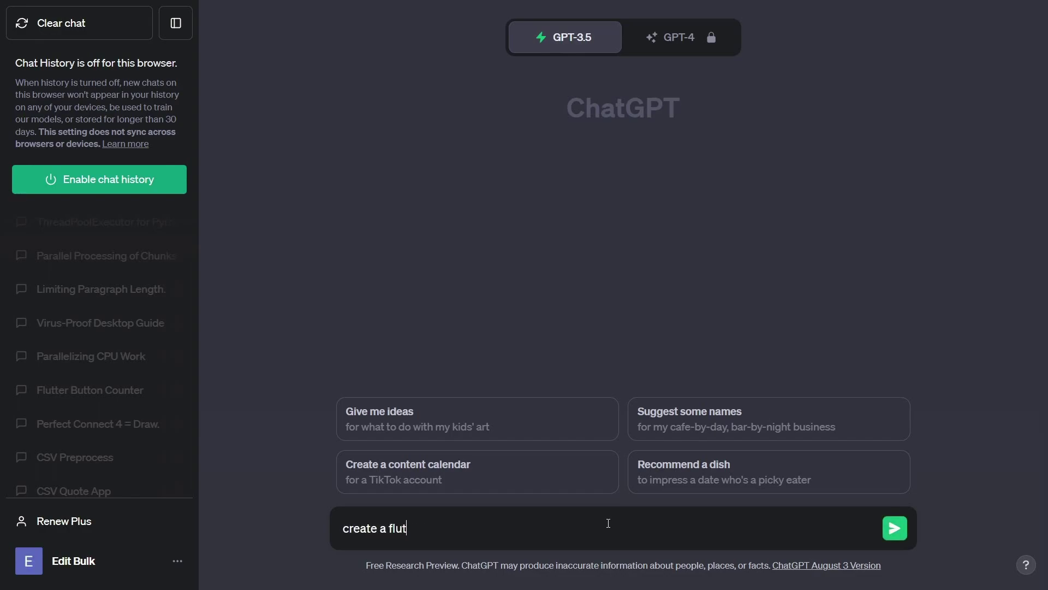
{"action": "type", "text": "ter app with dart that has a"}
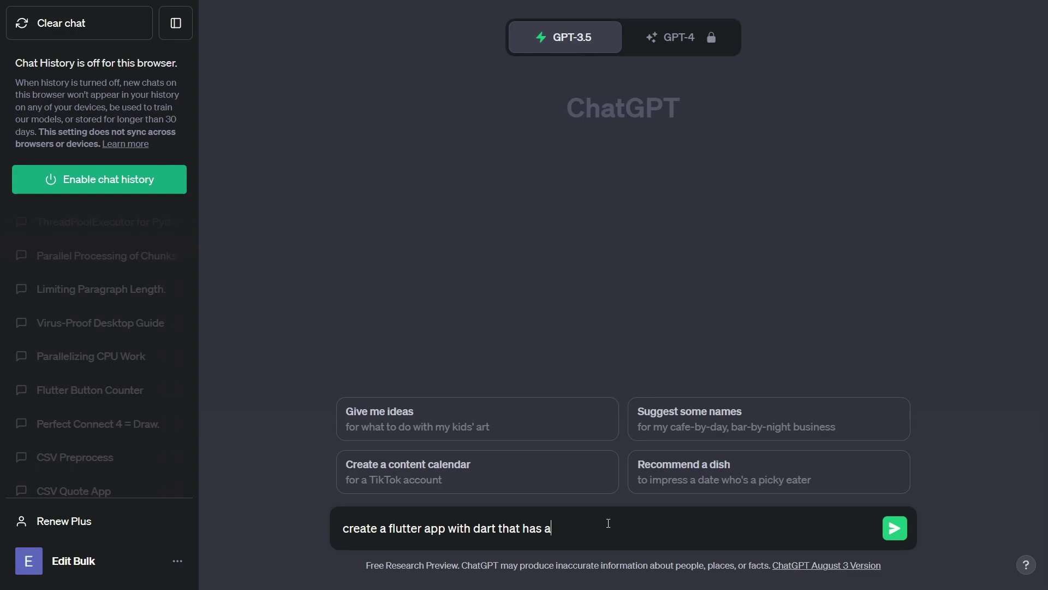
{"action": "type", "text": " table and the table has 3 columns an"}
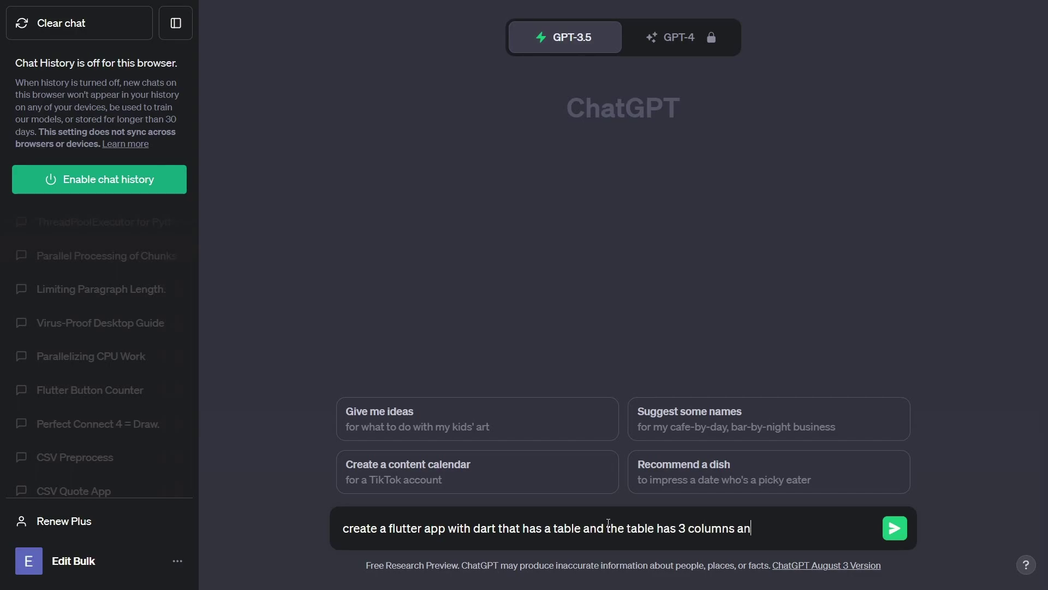
{"action": "type", "text": "d 20 rows"}
- Send the Flutter table request and skim the reply's opening setup commands
{"action": "key", "text": "Return"}
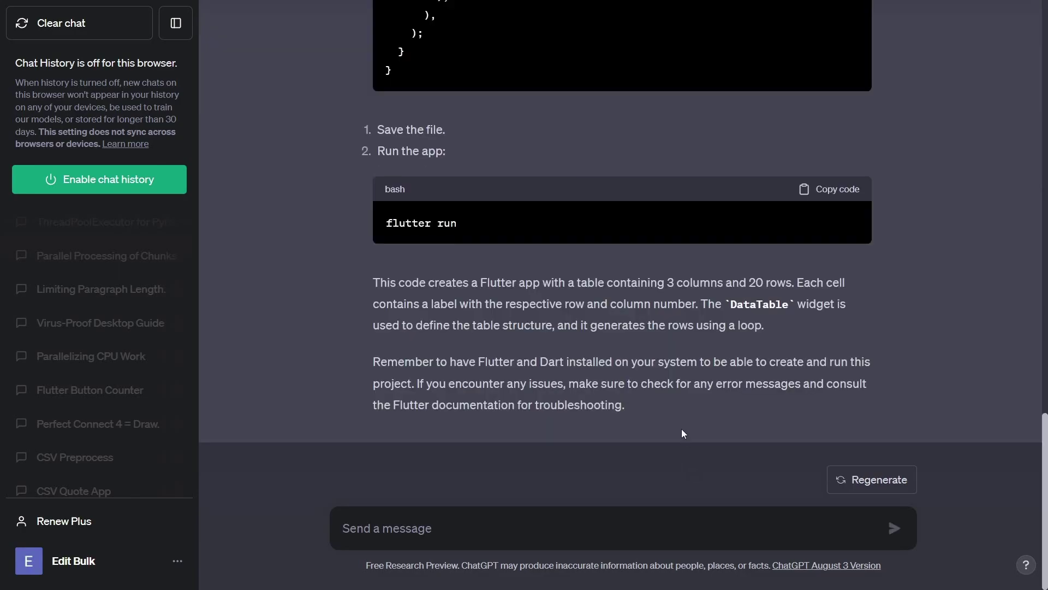
{"action": "scroll", "coordinate": [719, 391], "scroll_direction": "up", "scroll_amount": 8}
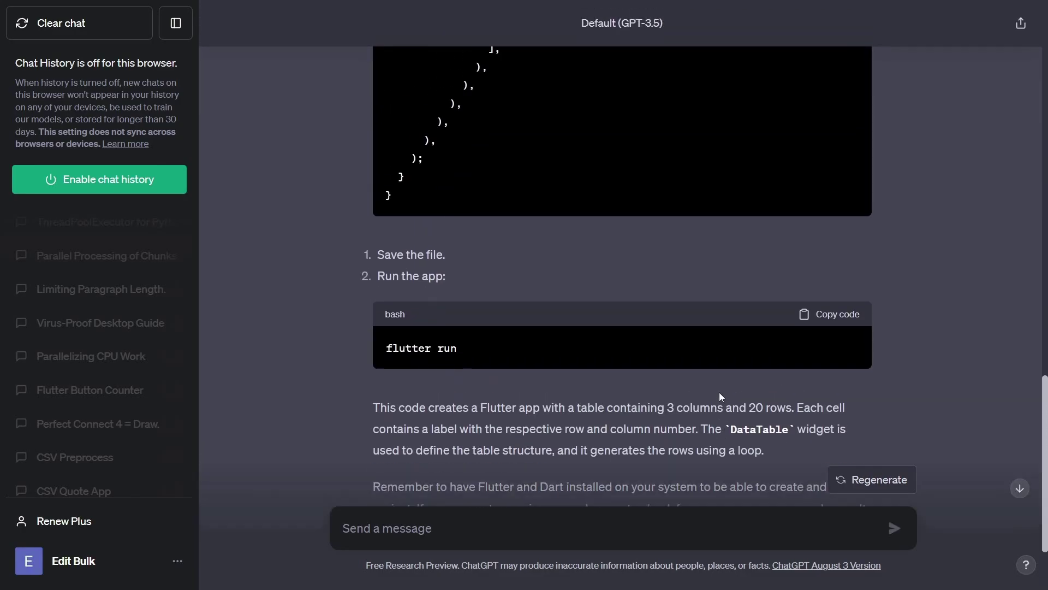
{"action": "scroll", "coordinate": [718, 388], "scroll_direction": "up", "scroll_amount": 12}
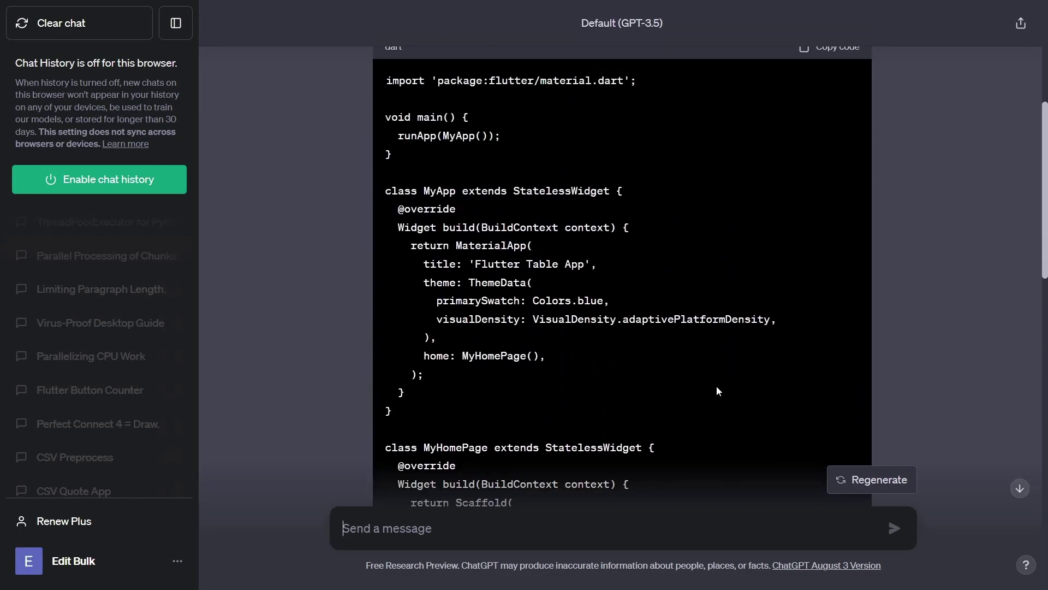
{"action": "scroll", "coordinate": [713, 390], "scroll_direction": "down", "scroll_amount": 1}
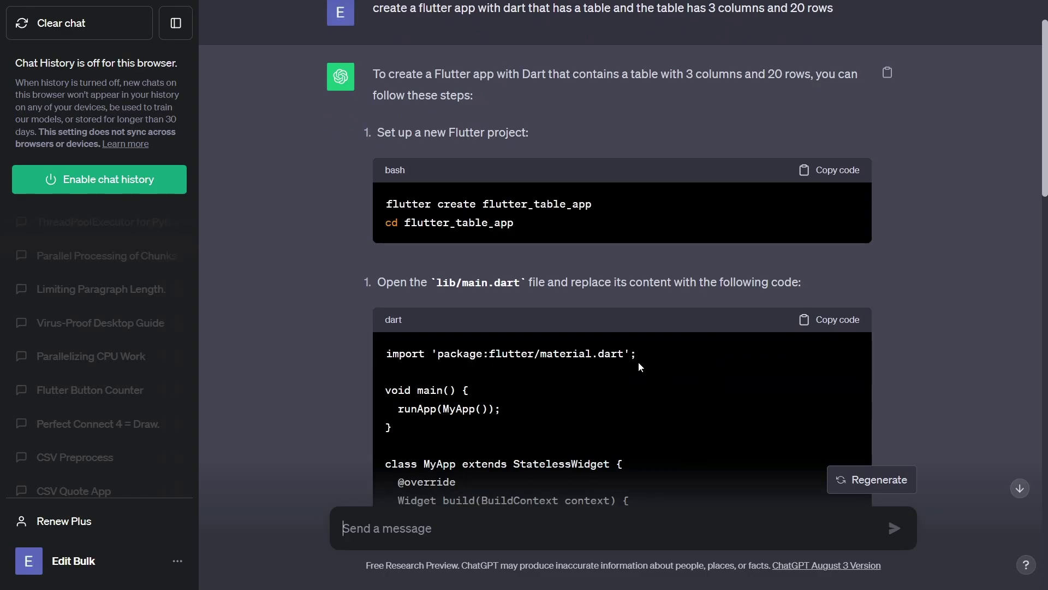
{"action": "scroll", "coordinate": [639, 357], "scroll_direction": "down", "scroll_amount": 1}
{"action": "left_click", "coordinate": [513, 168], "text": "shift"}
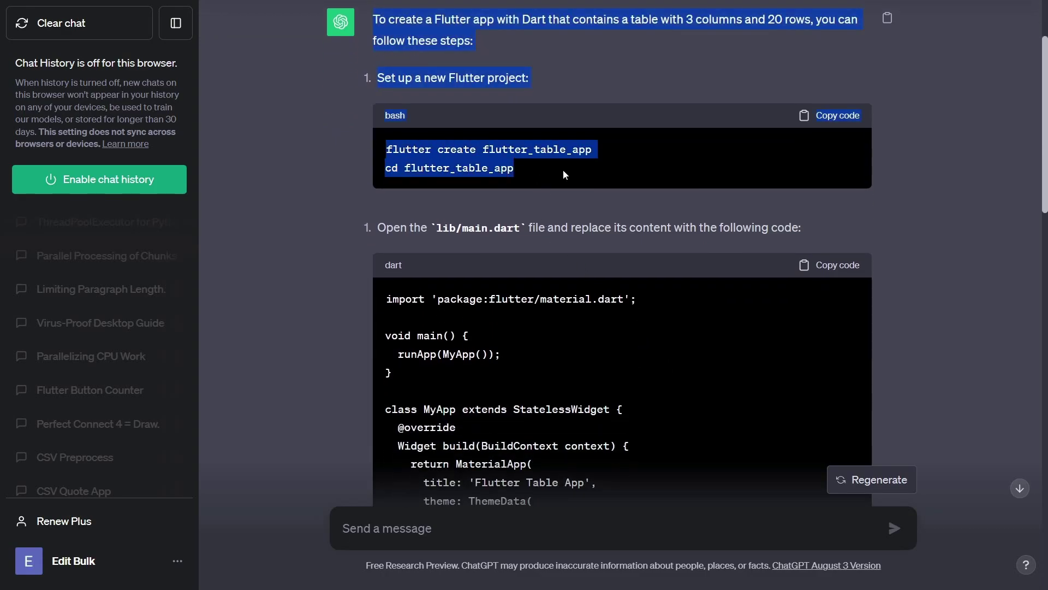
{"action": "left_click", "coordinate": [596, 187]}
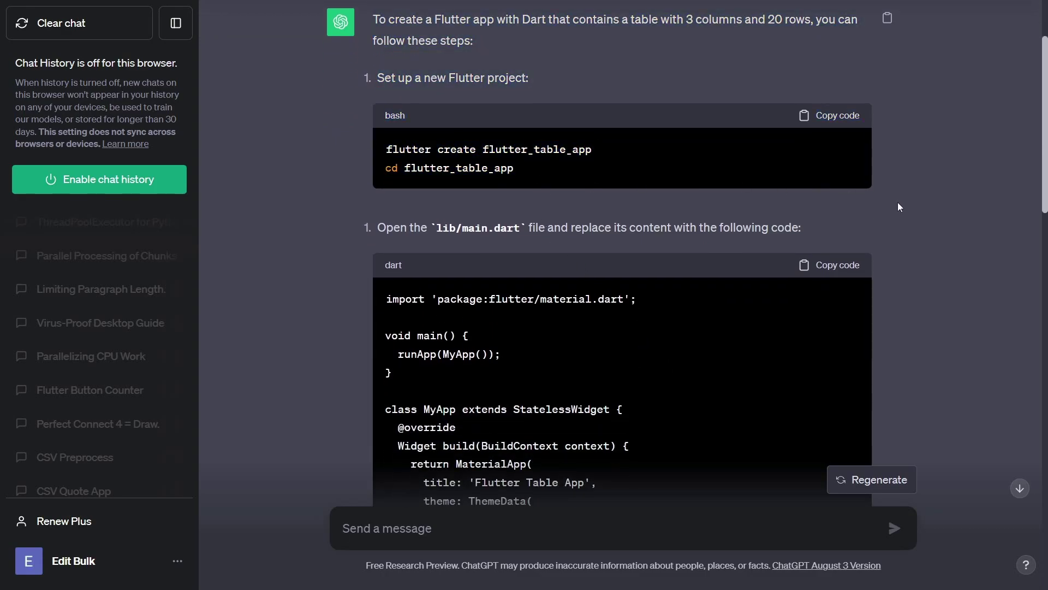
- Scroll into the generated code and pick out MyApp and StatelessWidget
{"action": "scroll", "coordinate": [898, 202], "scroll_direction": "down", "scroll_amount": 2}
{"action": "scroll", "coordinate": [899, 227], "scroll_direction": "down", "scroll_amount": 1}
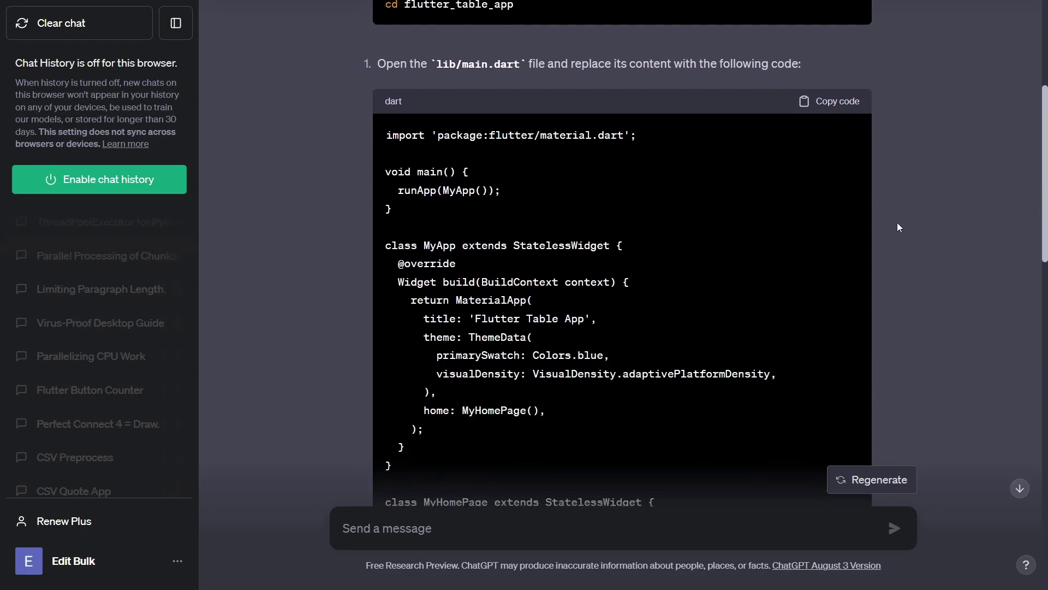
{"action": "scroll", "coordinate": [898, 225], "scroll_direction": "down", "scroll_amount": 1}
{"action": "scroll", "coordinate": [385, 13], "scroll_direction": "up", "scroll_amount": 3}
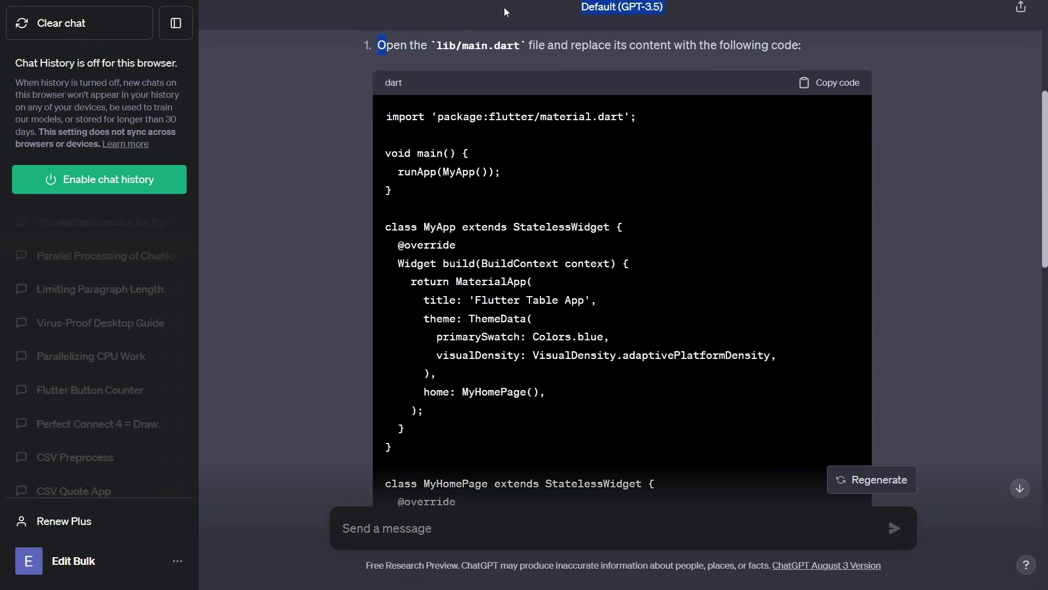
{"action": "scroll", "coordinate": [486, 190], "scroll_direction": "down", "scroll_amount": 2}
{"action": "scroll", "coordinate": [520, 120], "scroll_direction": "down", "scroll_amount": 2}
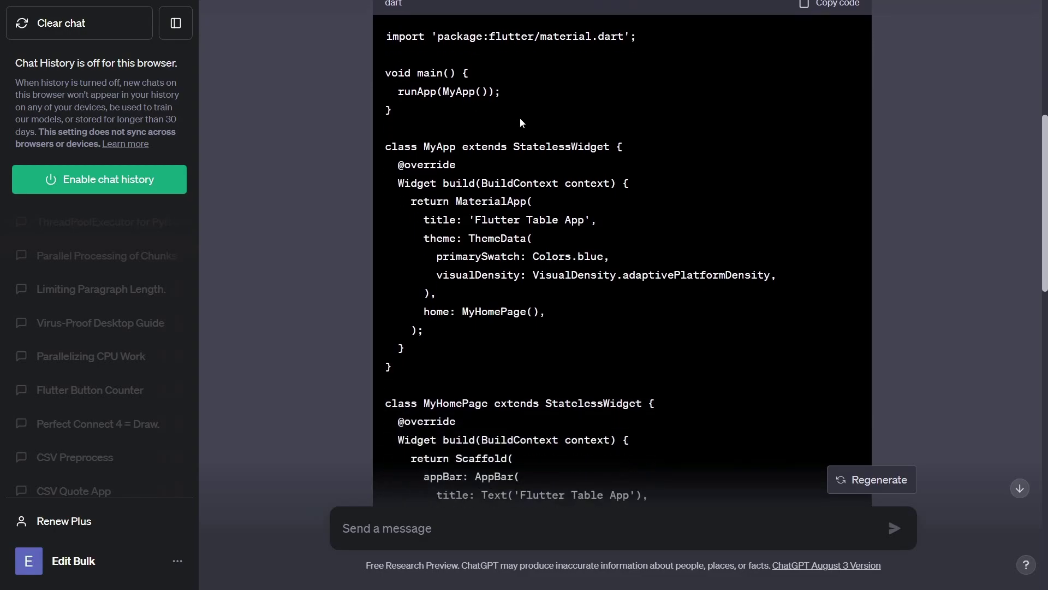
{"action": "scroll", "coordinate": [521, 195], "scroll_direction": "up", "scroll_amount": 1}
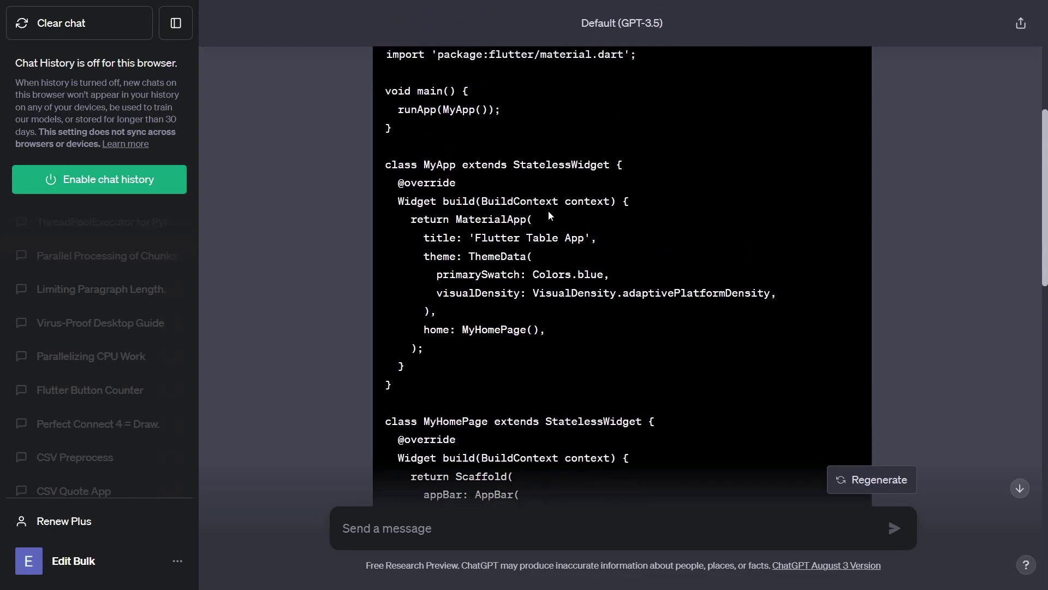
{"action": "double_click", "coordinate": [455, 169]}
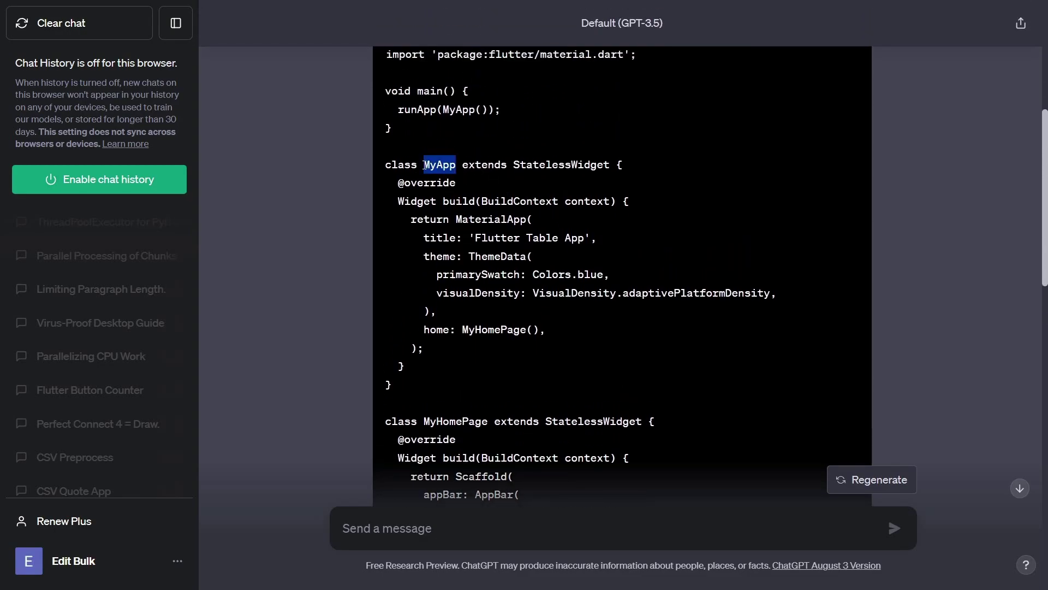
{"action": "left_click", "coordinate": [470, 174]}
{"action": "double_click", "coordinate": [513, 165]}
{"action": "left_click", "coordinate": [589, 183]}
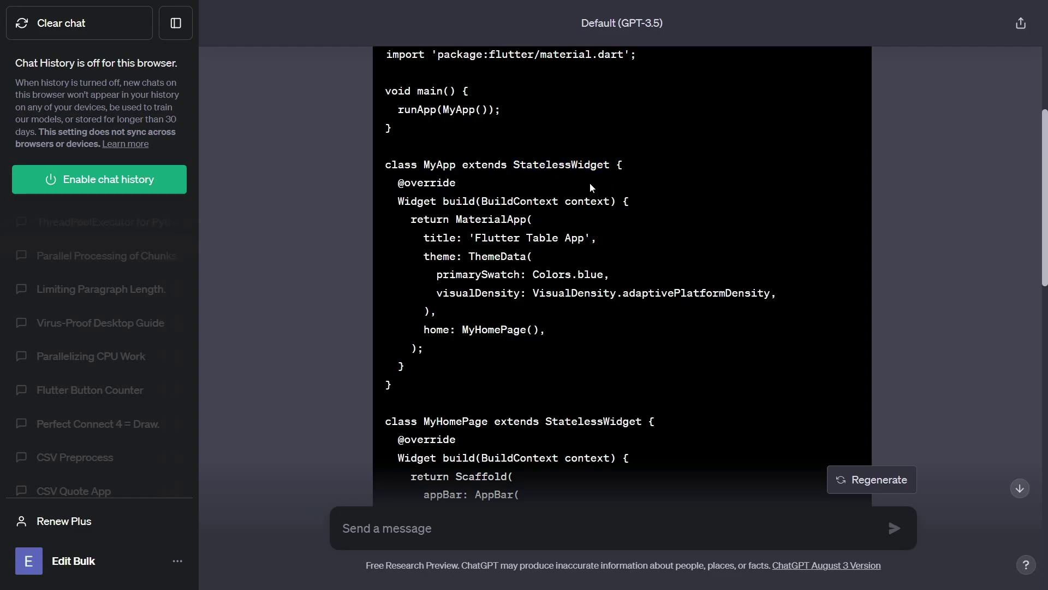
- Pick out MyHomePage as the home widget and in its StatelessWidget class declaration
{"action": "scroll", "coordinate": [524, 183], "scroll_direction": "down", "scroll_amount": 1}
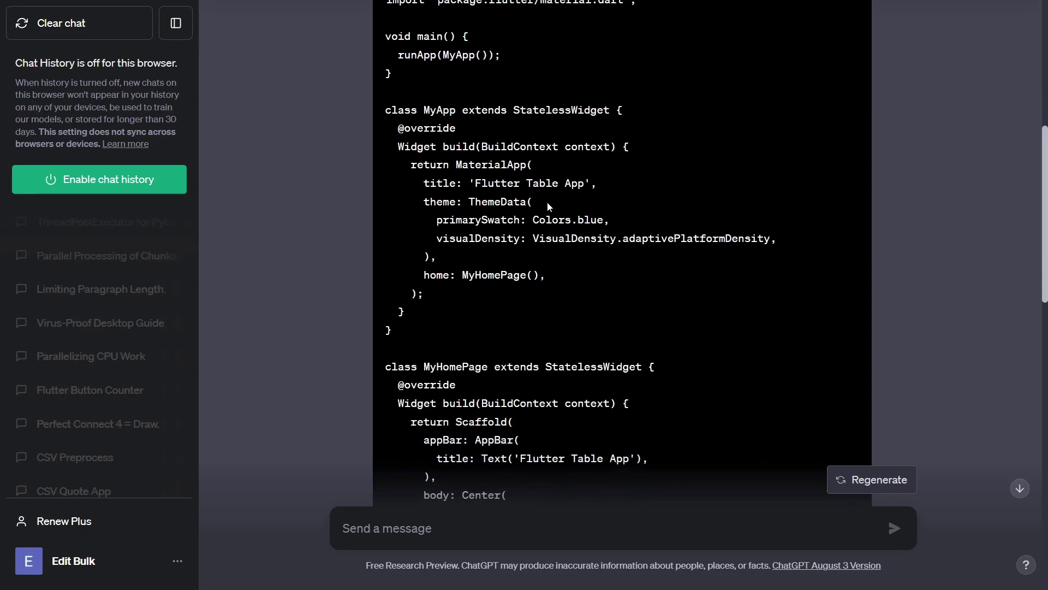
{"action": "scroll", "coordinate": [548, 206], "scroll_direction": "down", "scroll_amount": 1}
{"action": "scroll", "coordinate": [476, 217], "scroll_direction": "down", "scroll_amount": 1}
{"action": "left_click_drag", "start_coordinate": [417, 166], "coordinate": [551, 166]}
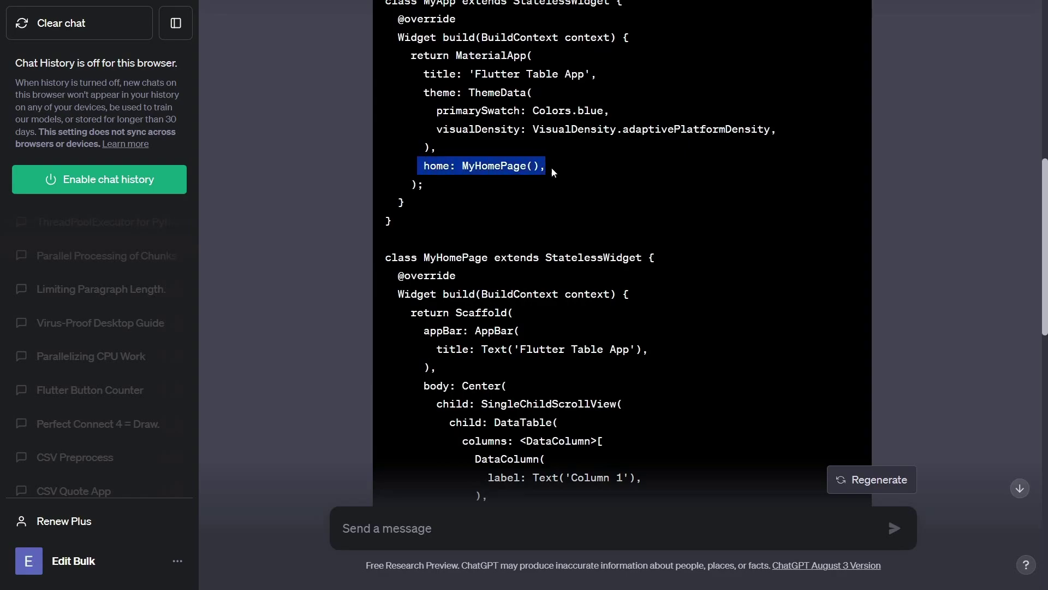
{"action": "left_click", "coordinate": [565, 166]}
{"action": "double_click", "coordinate": [488, 166]}
{"action": "scroll", "coordinate": [543, 191], "scroll_direction": "down", "scroll_amount": 3}
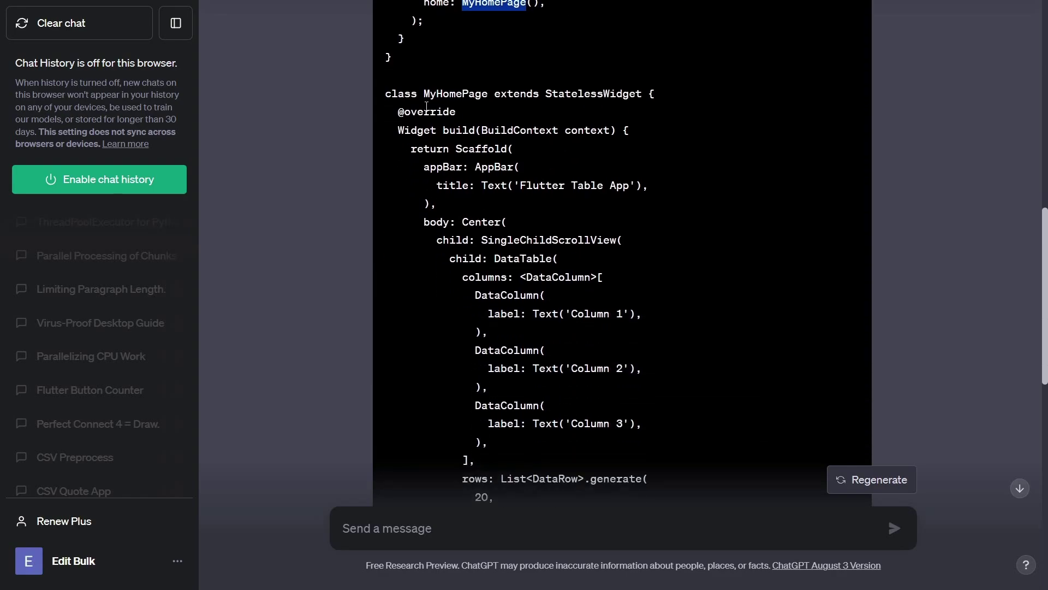
{"action": "double_click", "coordinate": [459, 95]}
{"action": "scroll", "coordinate": [594, 128], "scroll_direction": "down", "scroll_amount": 2}
{"action": "scroll", "coordinate": [594, 128], "scroll_direction": "up", "scroll_amount": 2}
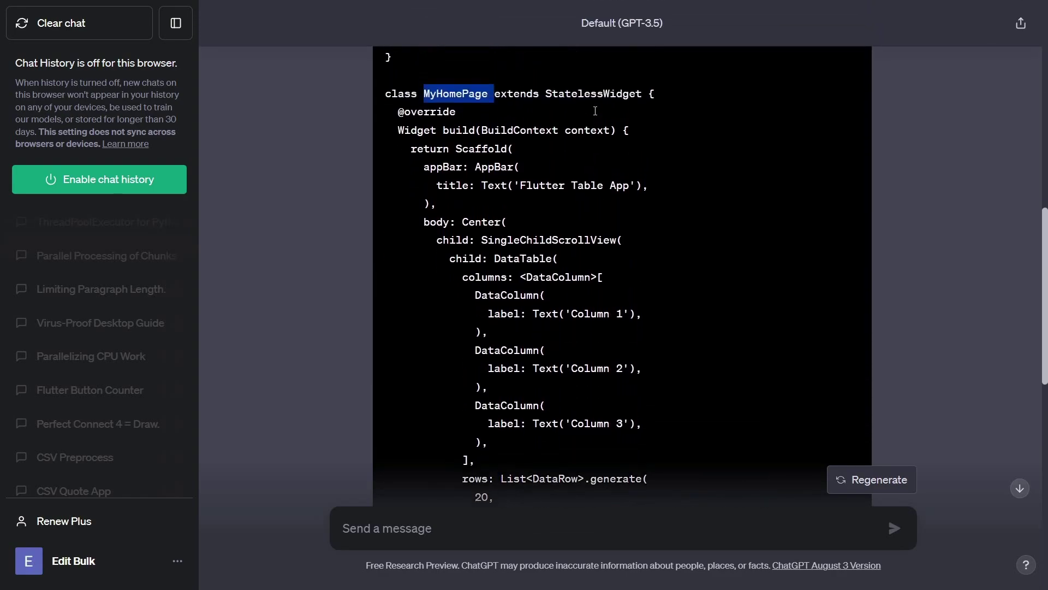
{"action": "double_click", "coordinate": [595, 96]}
- Highlight the title, body and columns code of the table page
{"action": "scroll", "coordinate": [612, 130], "scroll_direction": "down", "scroll_amount": 1}
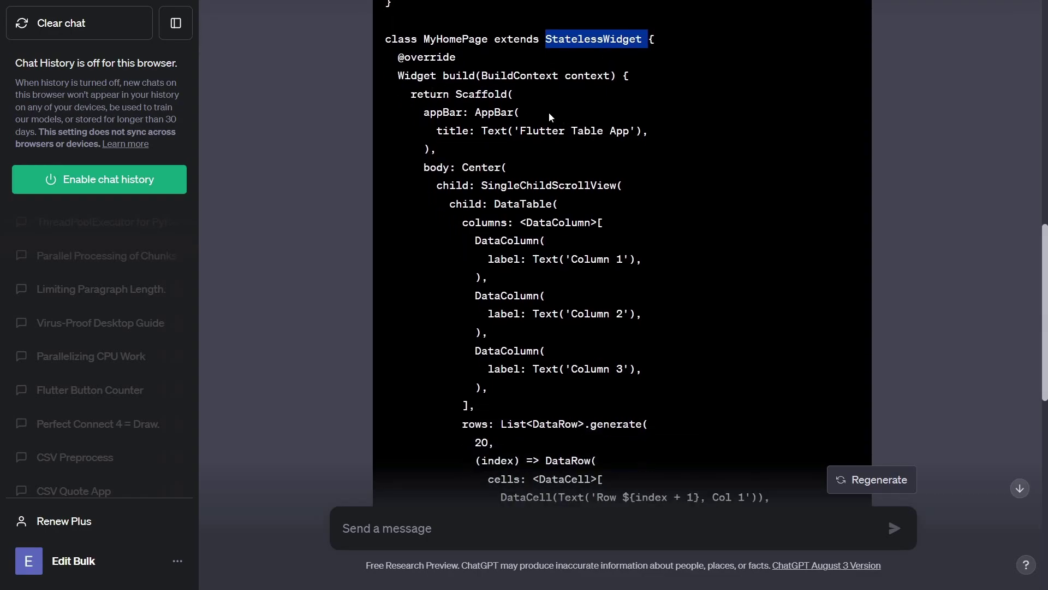
{"action": "scroll", "coordinate": [508, 96], "scroll_direction": "down", "scroll_amount": 1}
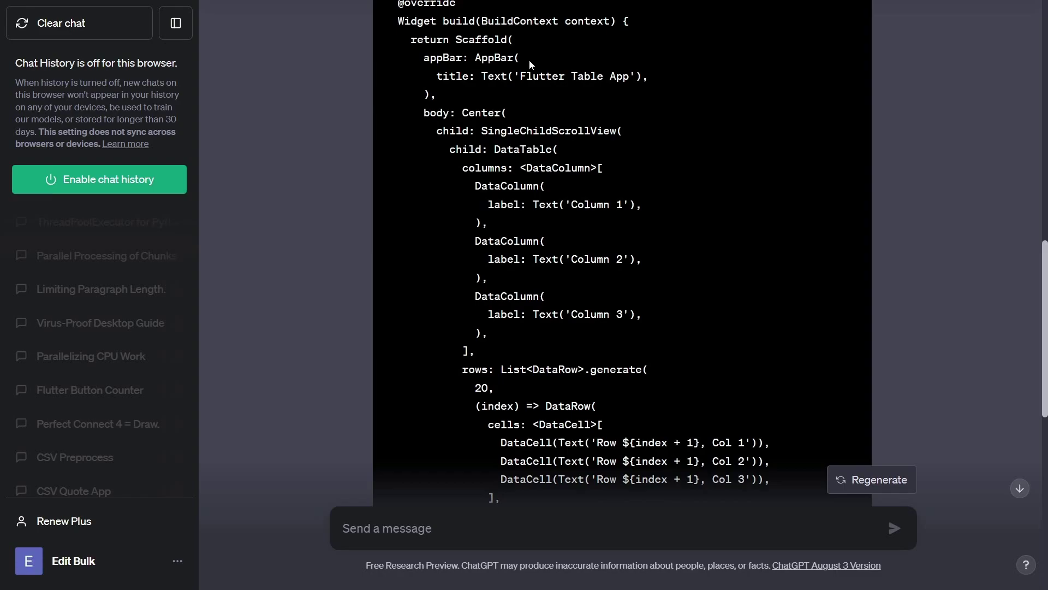
{"action": "left_click_drag", "start_coordinate": [642, 80], "coordinate": [687, 312]}
{"action": "left_click", "coordinate": [490, 90]}
{"action": "scroll", "coordinate": [423, 63], "scroll_direction": "down", "scroll_amount": 1}
{"action": "left_click", "coordinate": [687, 313]}
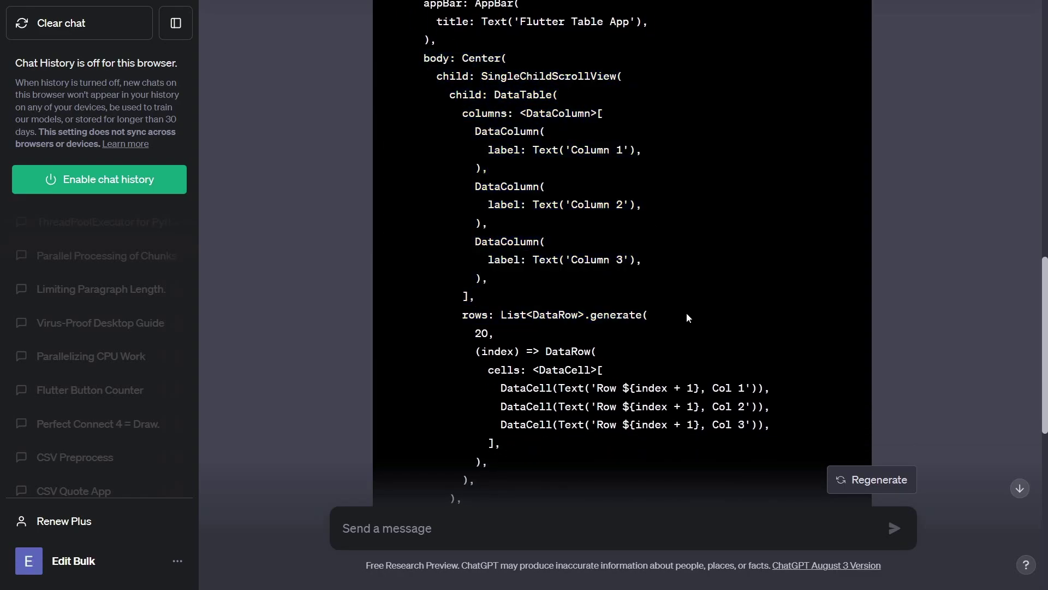
- Highlight the List<DataRow>.generate rows line and the first DataCell's row and column labels
{"action": "scroll", "coordinate": [630, 288], "scroll_direction": "down", "scroll_amount": 2}
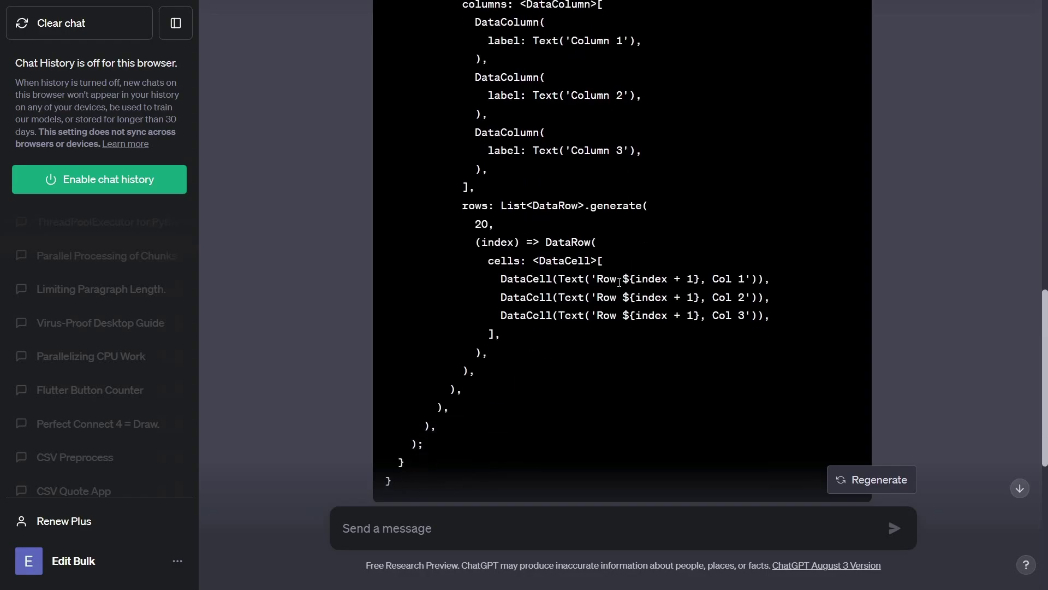
{"action": "left_click_drag", "start_coordinate": [461, 206], "coordinate": [654, 214]}
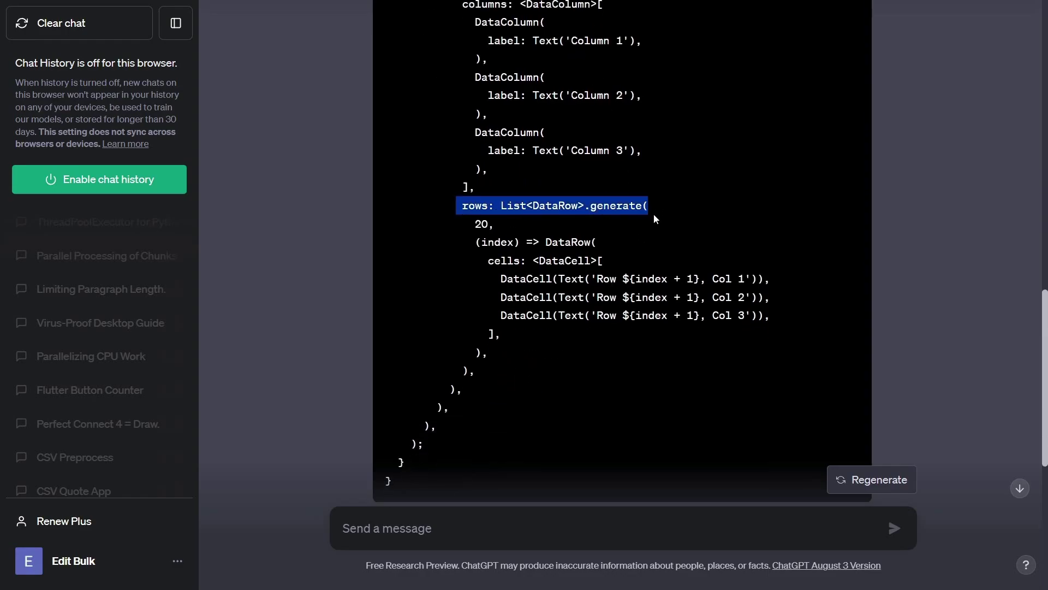
{"action": "left_click", "coordinate": [654, 214]}
{"action": "left_click_drag", "start_coordinate": [468, 222], "coordinate": [772, 226]}
{"action": "scroll", "coordinate": [494, 224], "scroll_direction": "down", "scroll_amount": 1}
{"action": "left_click", "coordinate": [784, 231]}
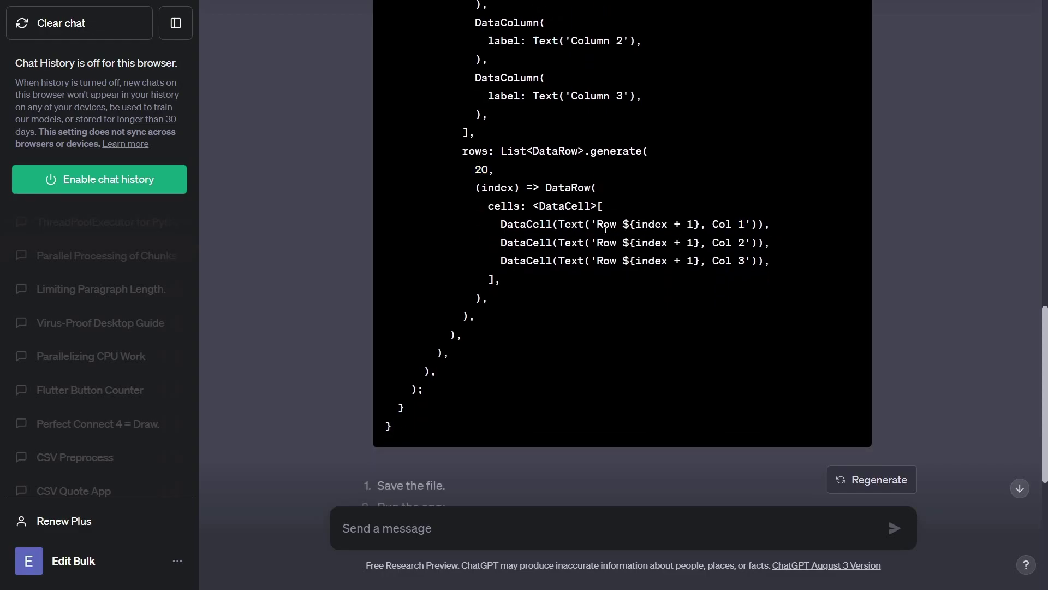
{"action": "left_click_drag", "start_coordinate": [598, 225], "coordinate": [770, 225]}
{"action": "left_click", "coordinate": [786, 226]}
- Highlight the flutter run step and draw red pen marks beside the explanation
{"action": "scroll", "coordinate": [789, 227], "scroll_direction": "down", "scroll_amount": 5}
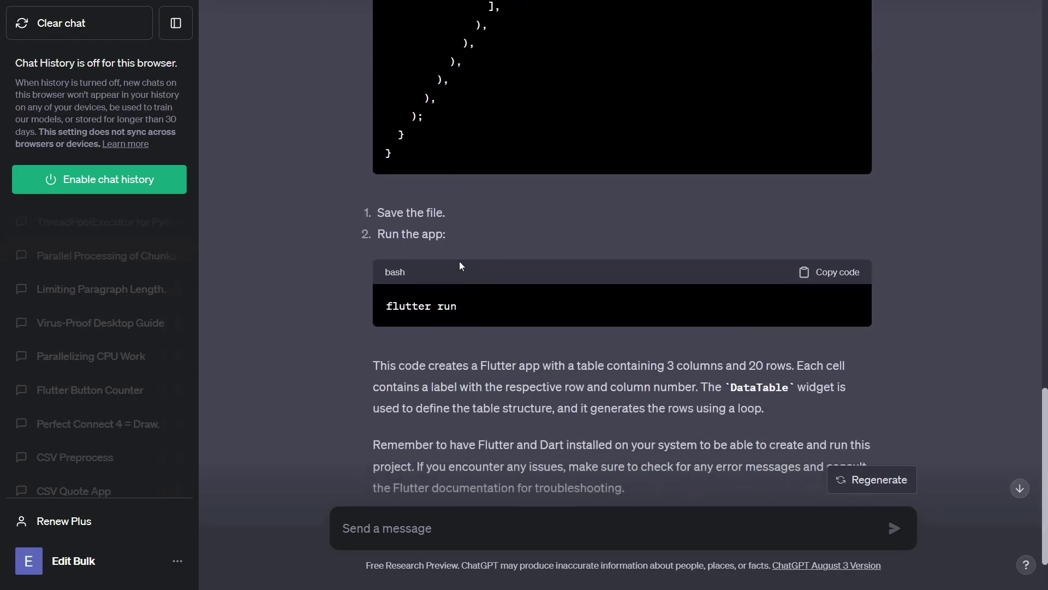
{"action": "scroll", "coordinate": [492, 229], "scroll_direction": "down", "scroll_amount": 2}
{"action": "left_click_drag", "start_coordinate": [386, 223], "coordinate": [480, 223]}
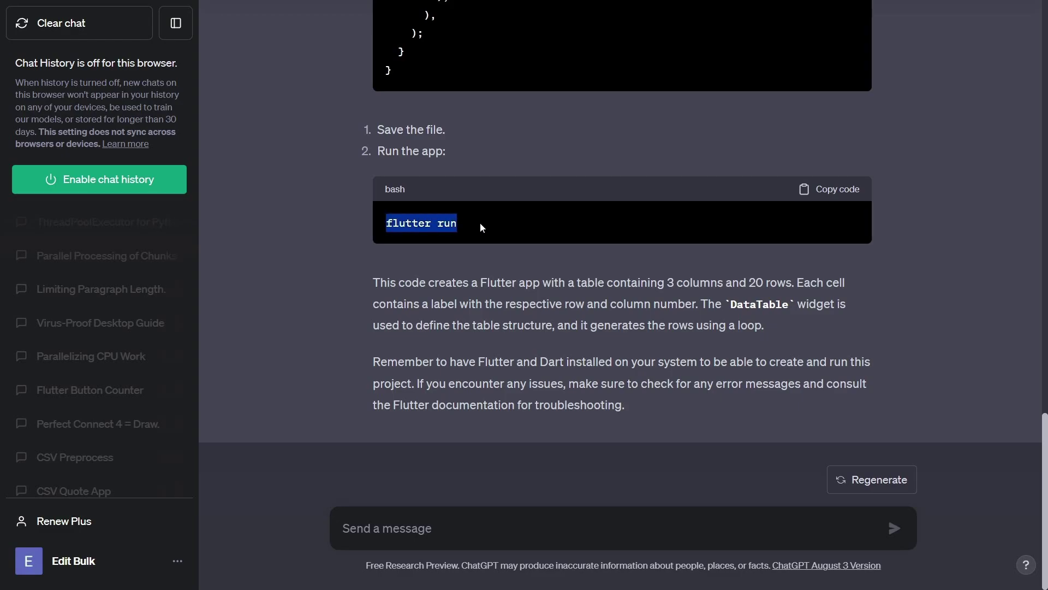
{"action": "left_click", "coordinate": [550, 230]}
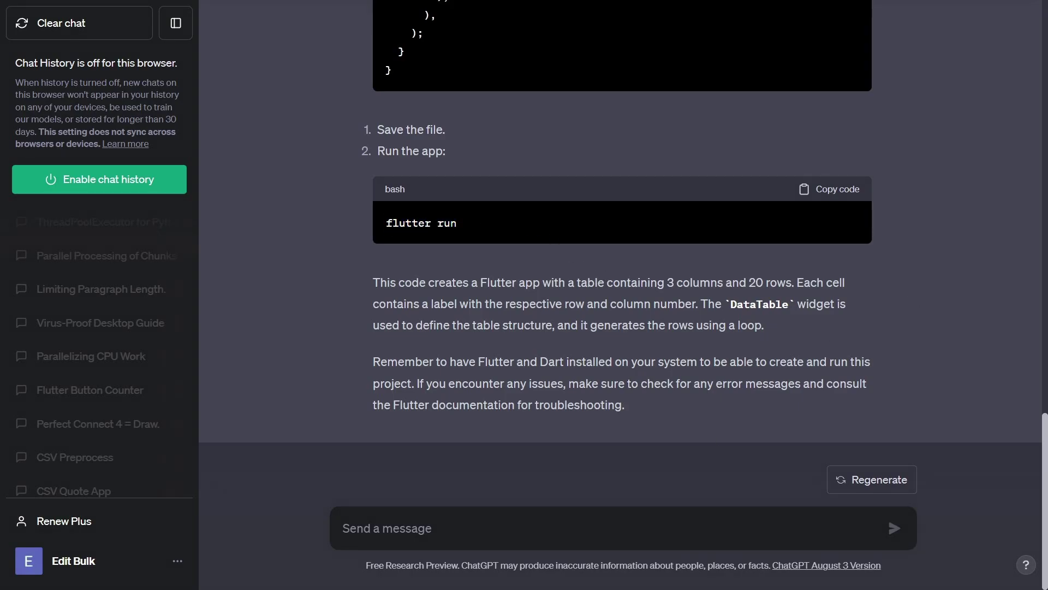
{"action": "mouse_move", "coordinate": [302, 286]}
{"action": "left_mouse_down"}
{"action": "mouse_move", "coordinate": [344, 267]}
{"action": "mouse_move", "coordinate": [358, 291]}
{"action": "left_mouse_up"}
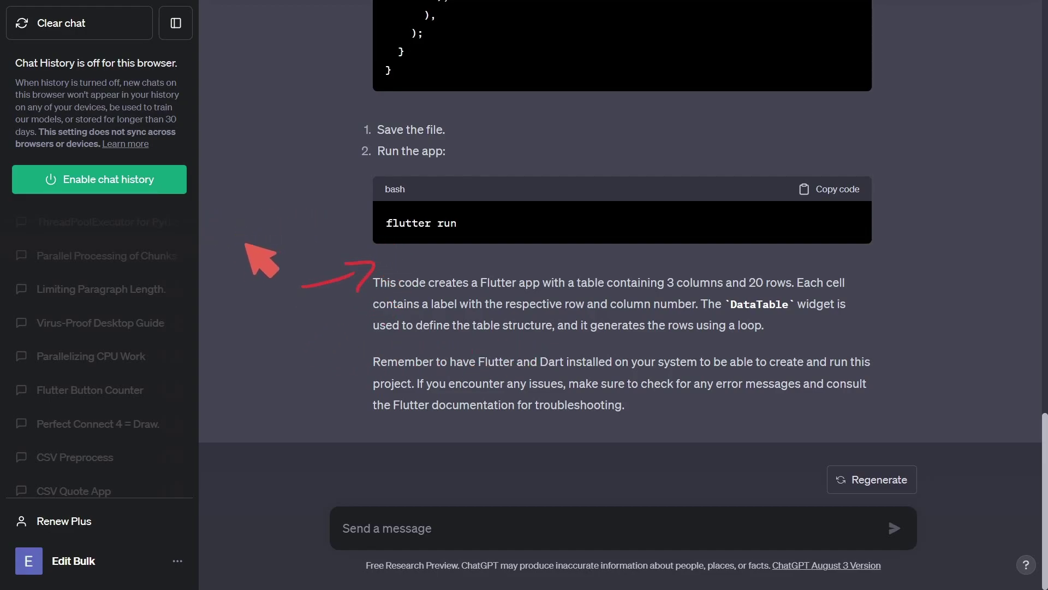
{"action": "mouse_move", "coordinate": [240, 252]}
{"action": "left_mouse_down"}
{"action": "mouse_move", "coordinate": [243, 229]}
{"action": "mouse_move", "coordinate": [320, 218]}
{"action": "mouse_move", "coordinate": [317, 192]}
{"action": "mouse_move", "coordinate": [247, 273]}
{"action": "mouse_move", "coordinate": [276, 249]}
{"action": "mouse_move", "coordinate": [348, 249]}
{"action": "left_mouse_up"}
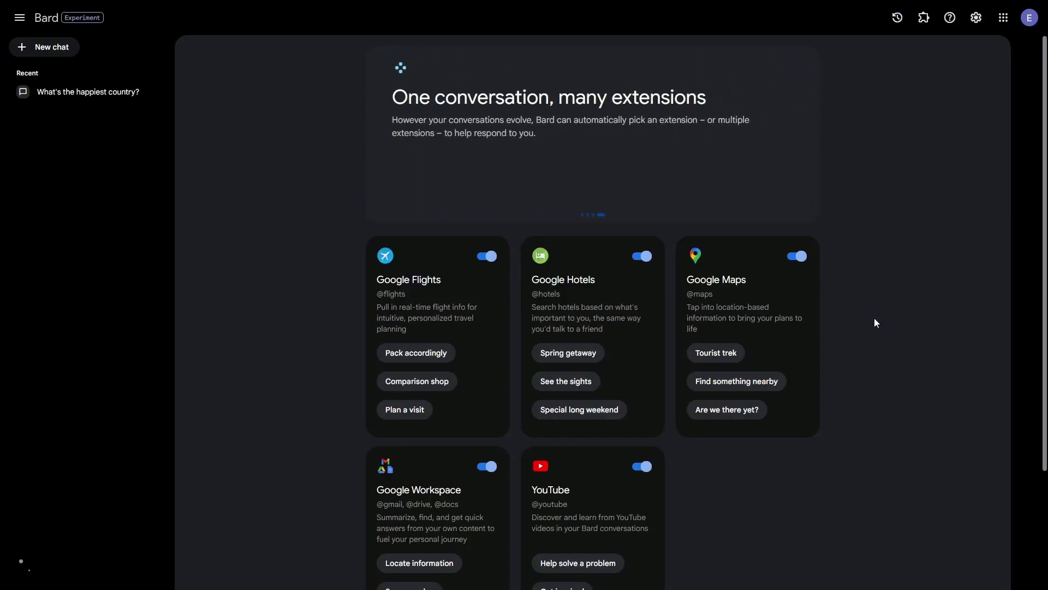
- Start a new Bard chat, zoom in, and submit the pasted Flutter table request
{"action": "left_click", "coordinate": [49, 46]}
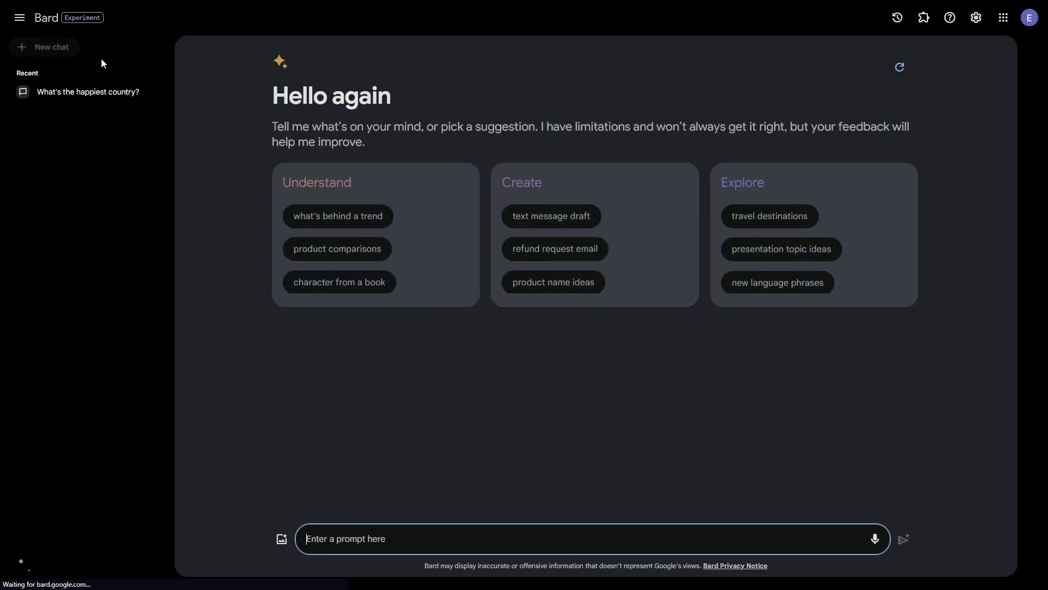
{"action": "key", "text": "ctrl+plus"}
{"action": "right_click", "coordinate": [459, 532]}
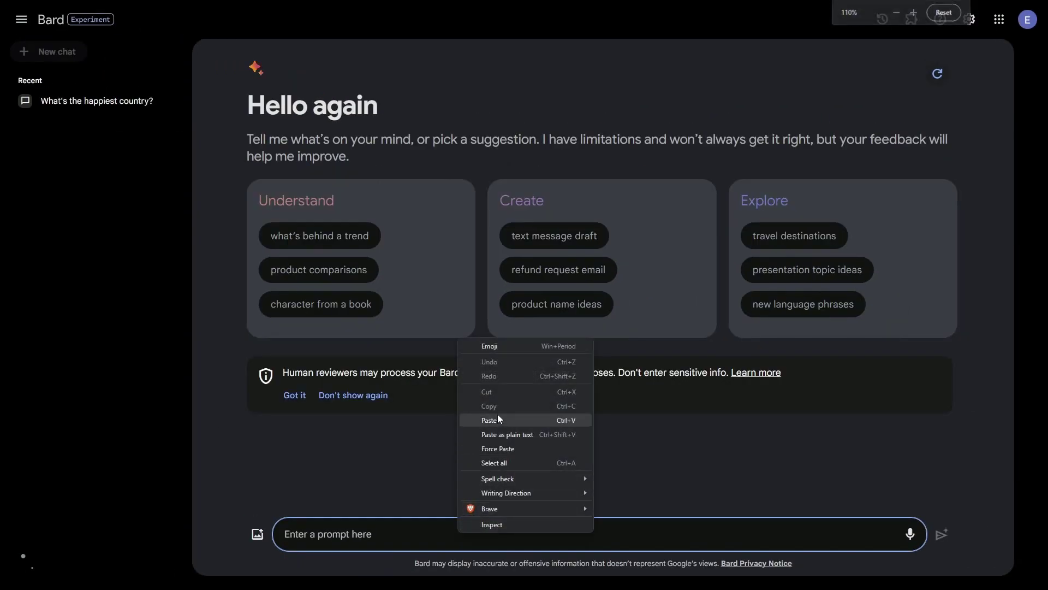
{"action": "left_click", "coordinate": [506, 420]}
{"action": "key", "text": "BackSpace"}
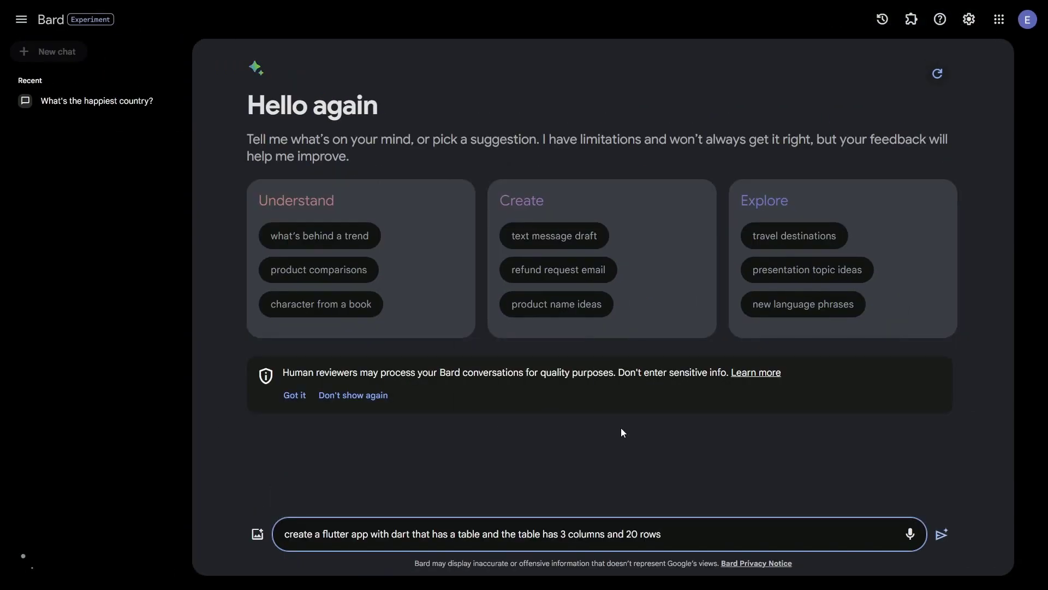
{"action": "key", "text": "Return"}
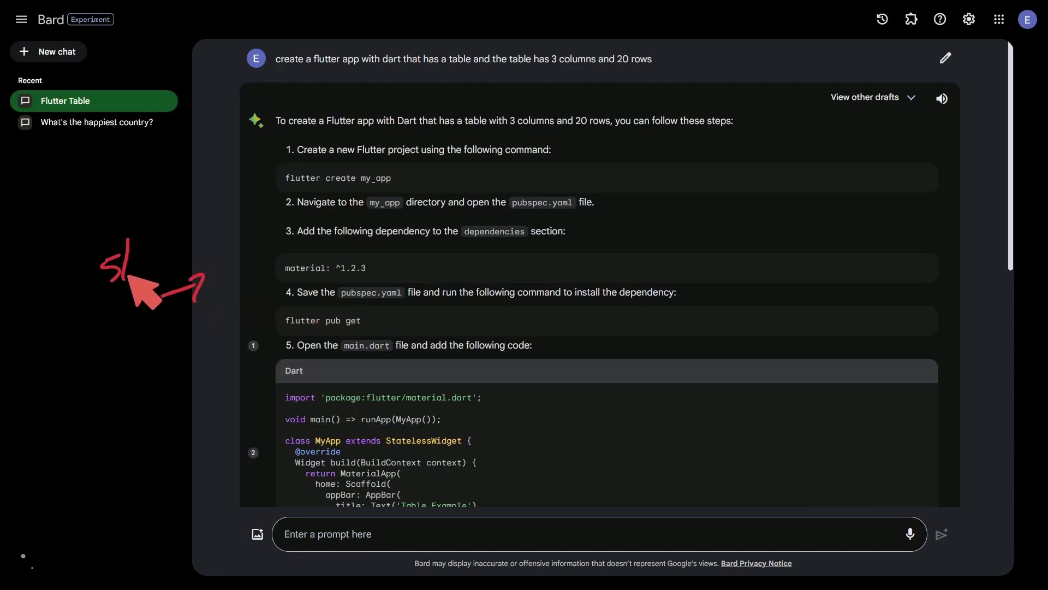
- Annotate the handwritten 5/6s timing note and draw a red x under it
{"action": "left_click_drag", "start_coordinate": [159, 254], "coordinate": [152, 267]}
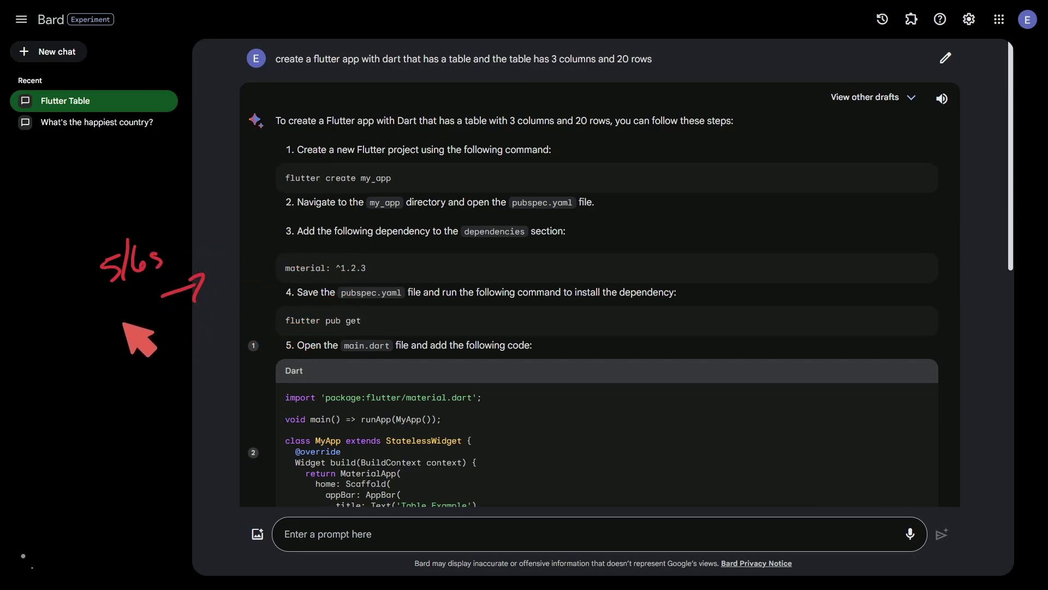
{"action": "left_click_drag", "start_coordinate": [127, 302], "coordinate": [129, 331]}
{"action": "left_click_drag", "start_coordinate": [114, 321], "coordinate": [146, 307]}
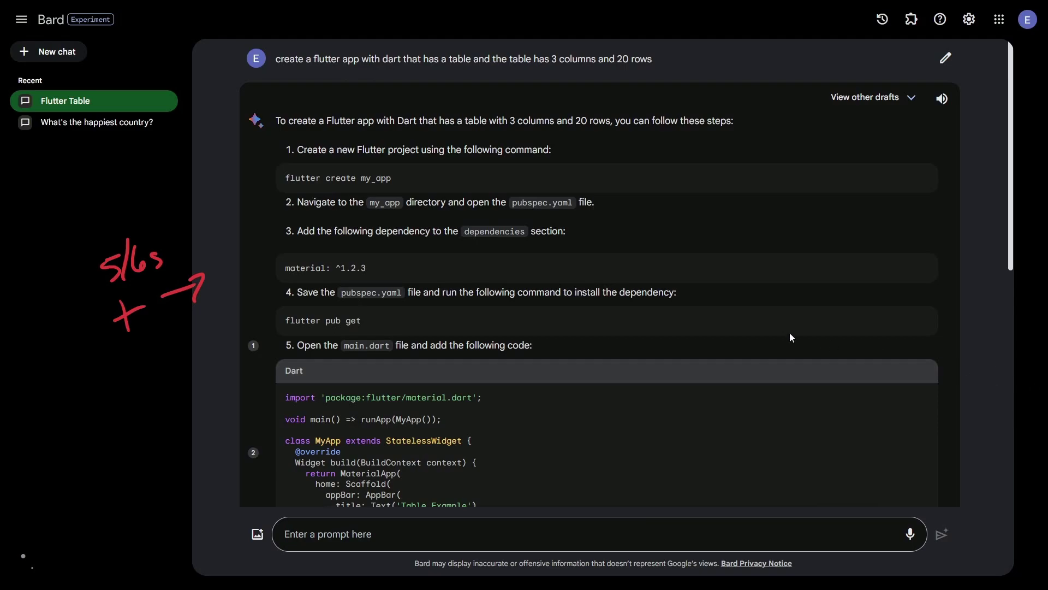
- Highlight Bard's intro, step 1, and the pubspec.yaml line in step 2
{"action": "left_click_drag", "start_coordinate": [276, 120], "coordinate": [703, 137]}
{"action": "left_click", "coordinate": [365, 196]}
{"action": "triple_click", "coordinate": [451, 201]}
{"action": "left_click", "coordinate": [673, 219]}
{"action": "left_click_drag", "start_coordinate": [507, 205], "coordinate": [575, 203]}
{"action": "left_click", "coordinate": [584, 217]}
- Scroll on and highlight the text of steps 3 and 4
{"action": "scroll", "coordinate": [584, 217], "scroll_direction": "down", "scroll_amount": 1}
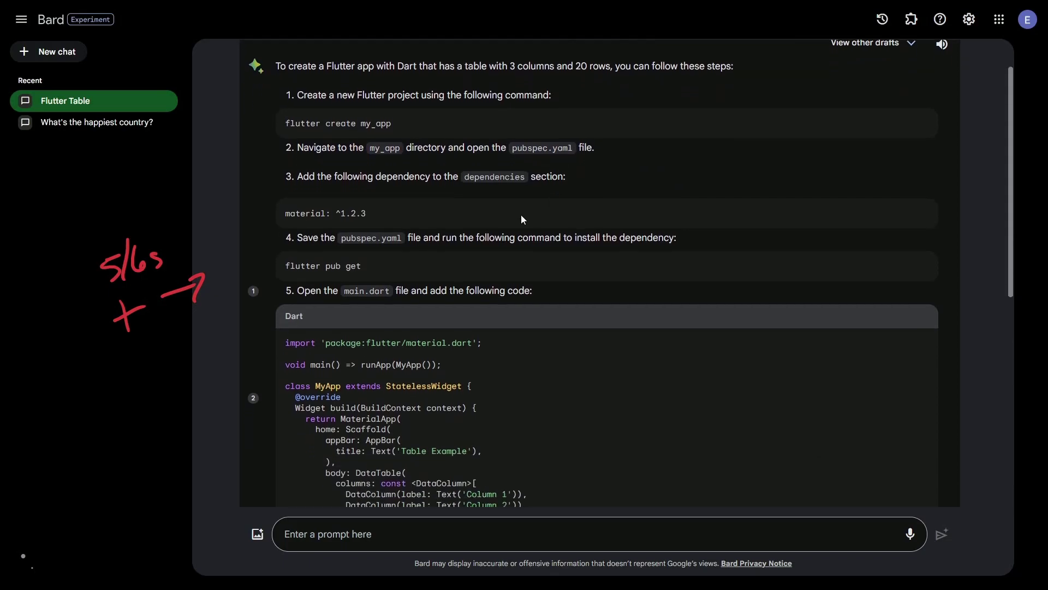
{"action": "left_click_drag", "start_coordinate": [317, 176], "coordinate": [568, 177]}
{"action": "left_click", "coordinate": [583, 187]}
{"action": "scroll", "coordinate": [583, 186], "scroll_direction": "down", "scroll_amount": 1}
{"action": "left_click_drag", "start_coordinate": [363, 211], "coordinate": [295, 117]}
{"action": "left_click", "coordinate": [412, 209]}
{"action": "scroll", "coordinate": [409, 206], "scroll_direction": "down", "scroll_amount": 1}
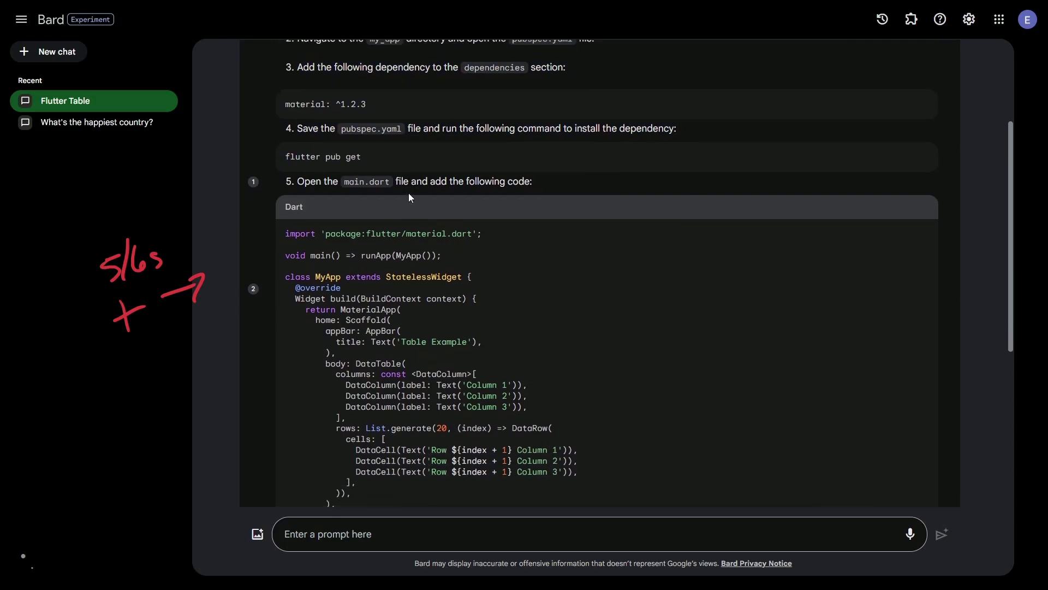
{"action": "double_click", "coordinate": [328, 157]}
{"action": "scroll", "coordinate": [328, 157], "scroll_direction": "down", "scroll_amount": 2}
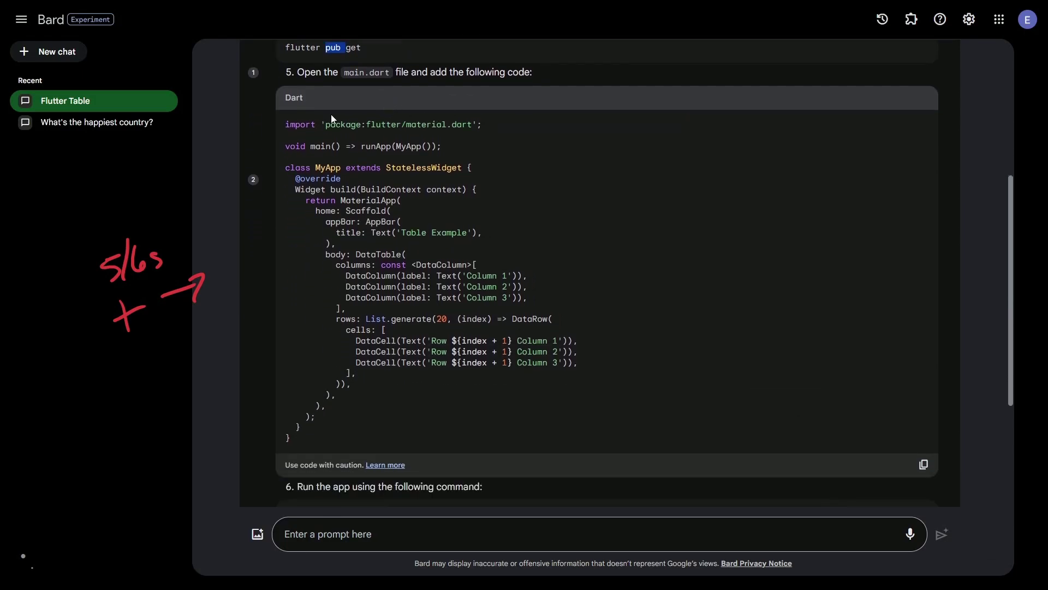
{"action": "left_click", "coordinate": [320, 77]}
{"action": "left_click_drag", "start_coordinate": [306, 128], "coordinate": [483, 127]}
{"action": "left_click", "coordinate": [512, 135]}
{"action": "scroll", "coordinate": [492, 328], "scroll_direction": "down", "scroll_amount": 2}
{"action": "scroll", "coordinate": [488, 333], "scroll_direction": "up", "scroll_amount": 2}
{"action": "left_click_drag", "start_coordinate": [303, 121], "coordinate": [546, 135]}
{"action": "left_click", "coordinate": [534, 139]}
{"action": "left_click_drag", "start_coordinate": [286, 146], "coordinate": [464, 150]}
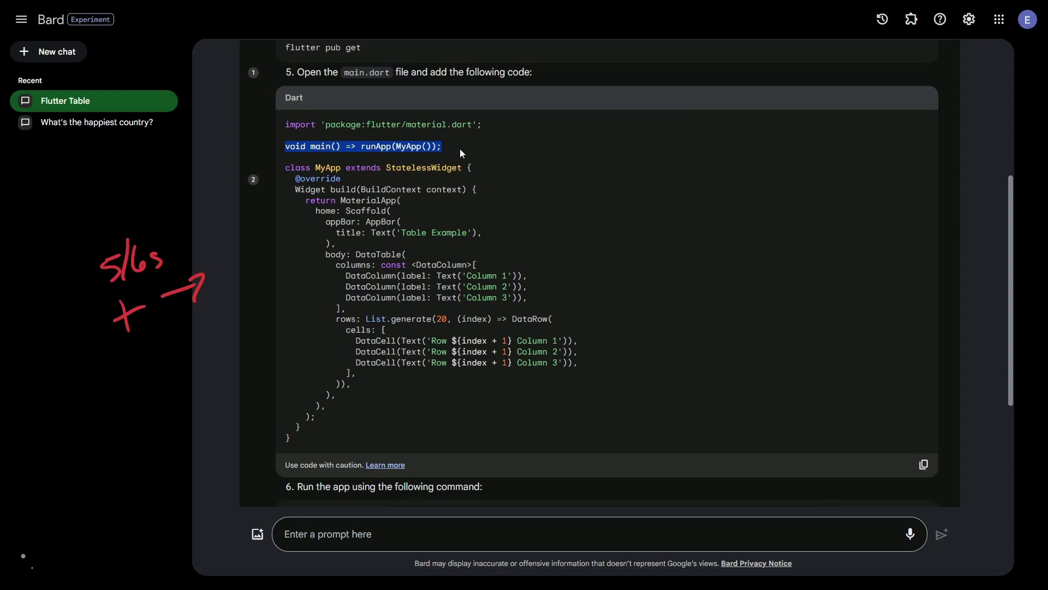
{"action": "left_click", "coordinate": [464, 151]}
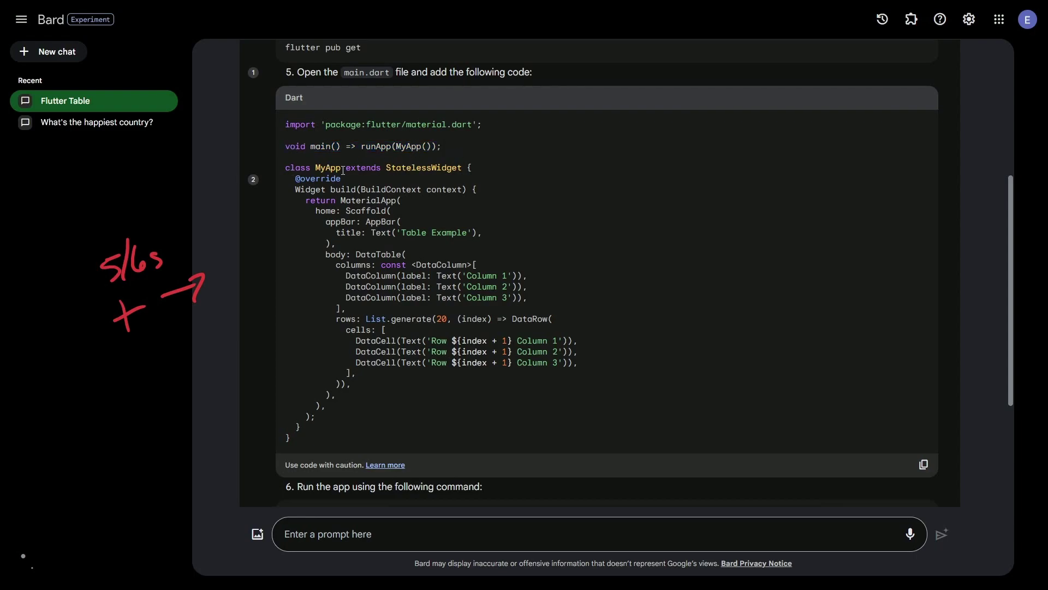
{"action": "left_click_drag", "start_coordinate": [343, 171], "coordinate": [317, 170]}
{"action": "double_click", "coordinate": [388, 169]}
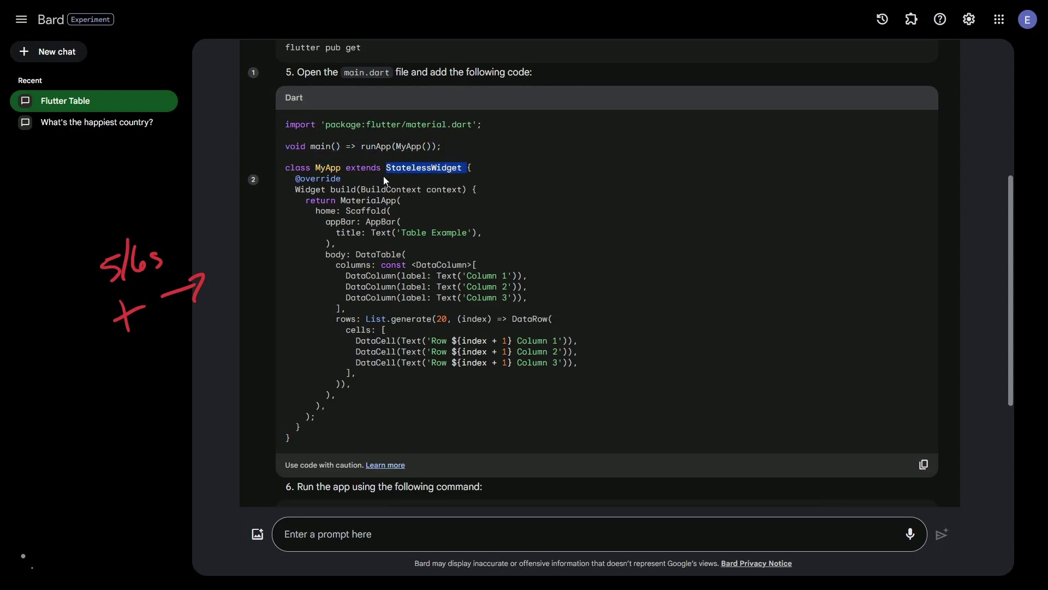
{"action": "left_click", "coordinate": [397, 203]}
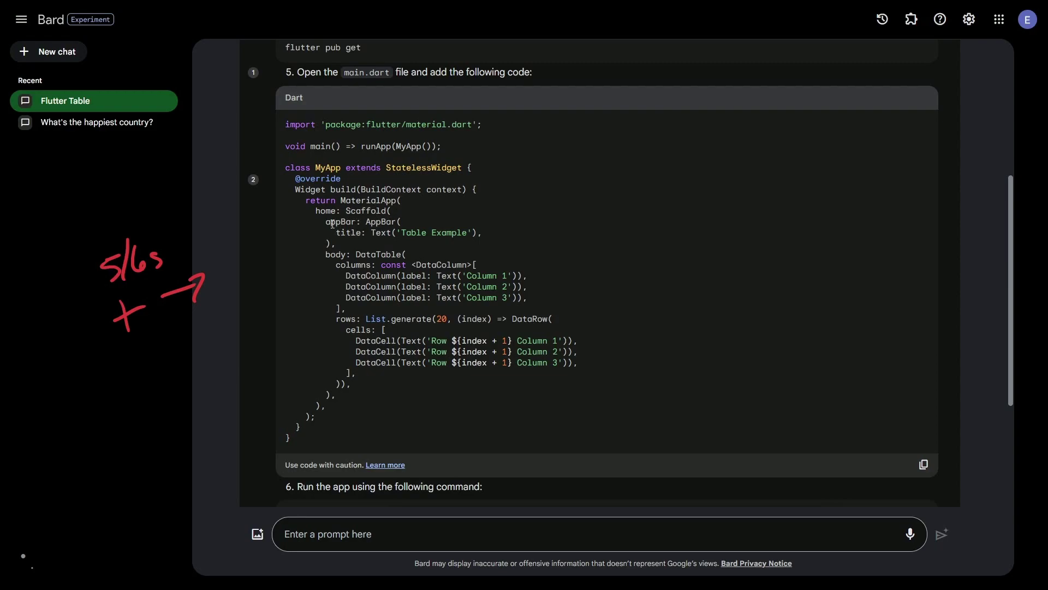
{"action": "left_click_drag", "start_coordinate": [326, 222], "coordinate": [437, 227]}
{"action": "left_click", "coordinate": [438, 228]}
{"action": "left_click_drag", "start_coordinate": [322, 255], "coordinate": [437, 258]}
{"action": "left_click", "coordinate": [454, 262]}
{"action": "left_click_drag", "start_coordinate": [337, 265], "coordinate": [525, 268]}
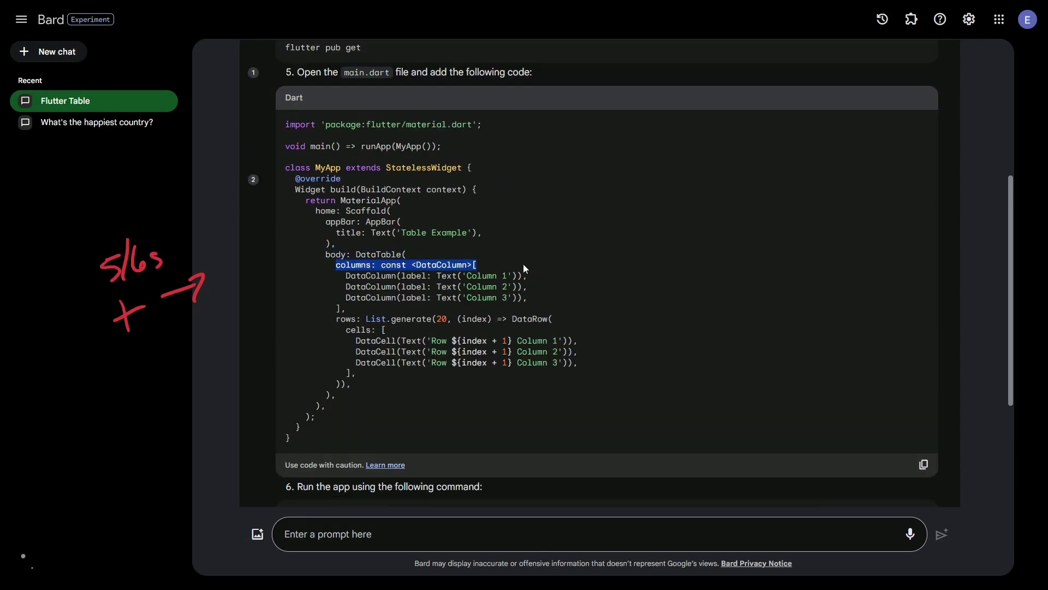
{"action": "left_click", "coordinate": [525, 268]}
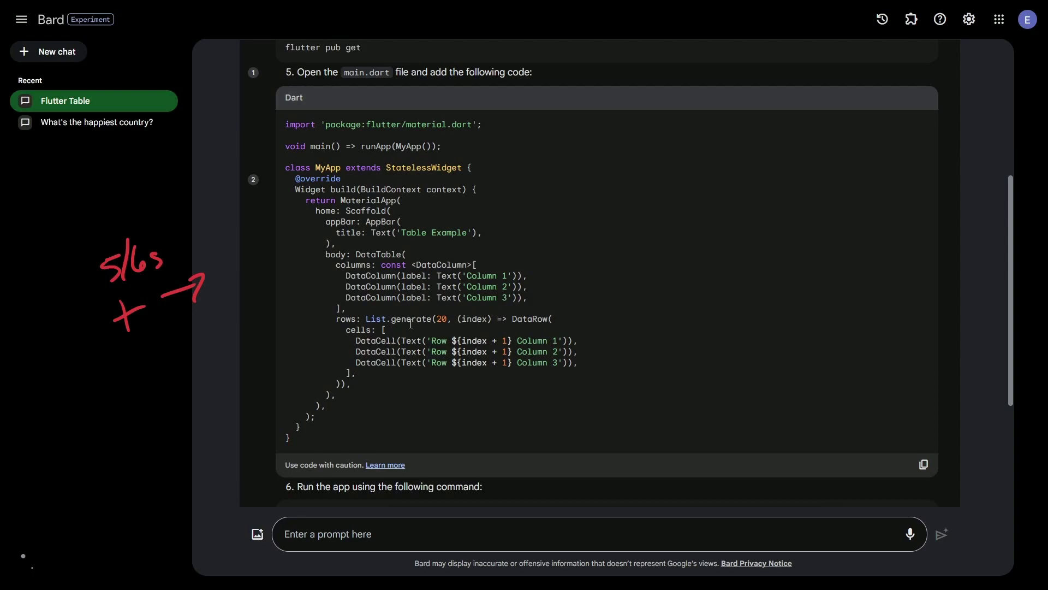
{"action": "left_click_drag", "start_coordinate": [337, 319], "coordinate": [562, 326]}
{"action": "left_click", "coordinate": [563, 326]}
{"action": "left_click_drag", "start_coordinate": [428, 340], "coordinate": [507, 339]}
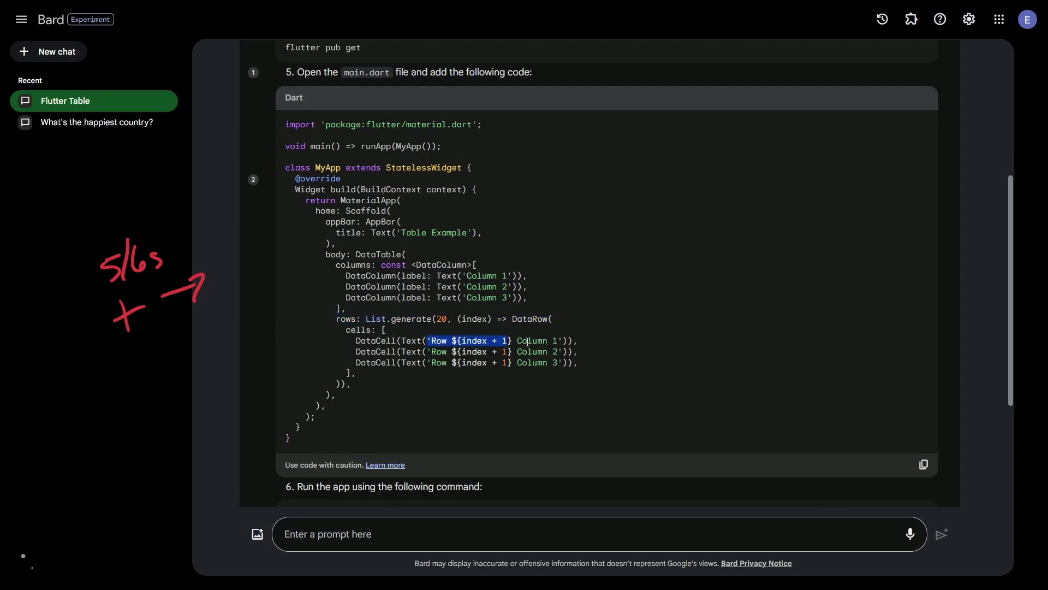
{"action": "left_click_drag", "start_coordinate": [528, 341], "coordinate": [572, 341]}
{"action": "left_click", "coordinate": [572, 341]}
{"action": "left_click_drag", "start_coordinate": [401, 342], "coordinate": [555, 341]}
{"action": "left_click", "coordinate": [595, 348]}
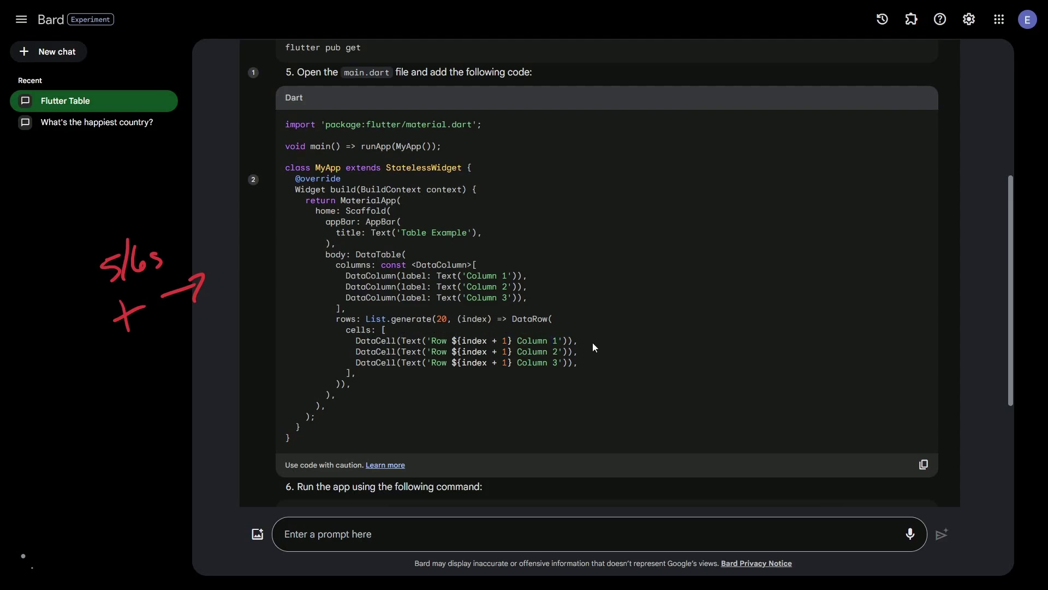
{"action": "scroll", "coordinate": [595, 347], "scroll_direction": "down", "scroll_amount": 3}
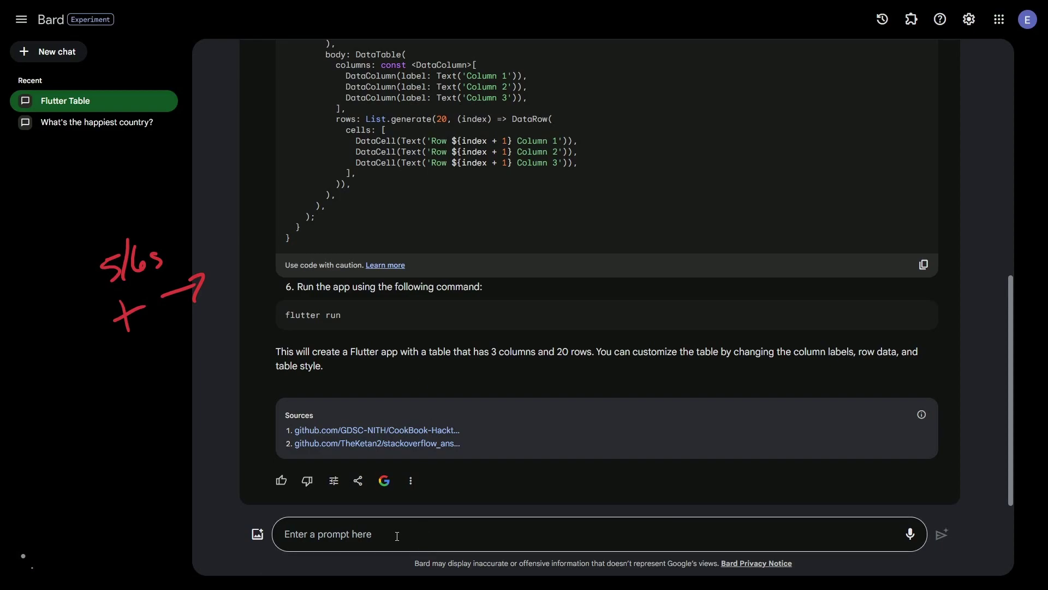
{"action": "left_click_drag", "start_coordinate": [414, 368], "coordinate": [275, 353]}
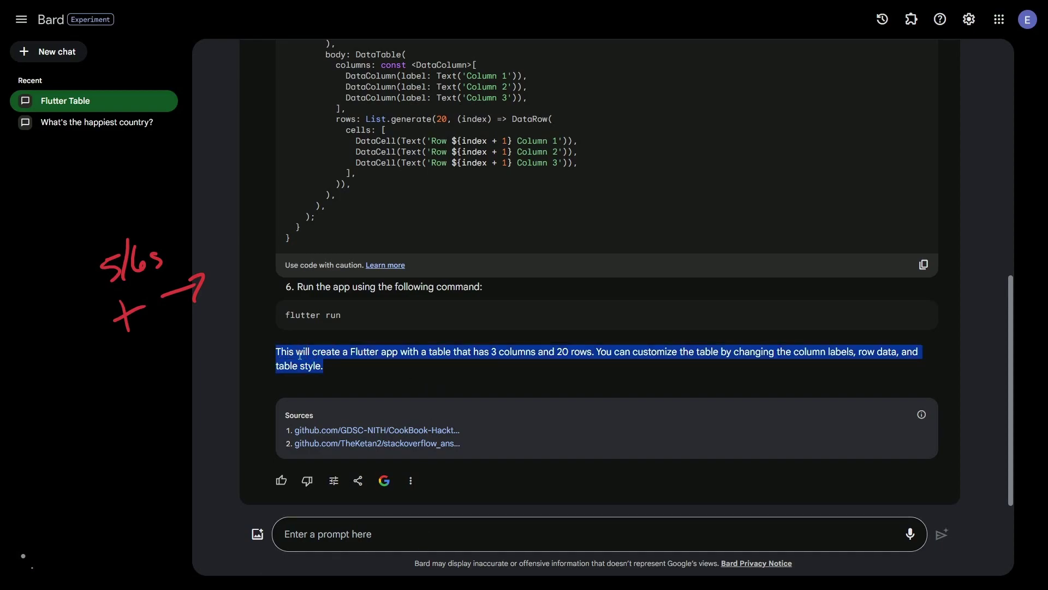
{"action": "left_click", "coordinate": [359, 369]}
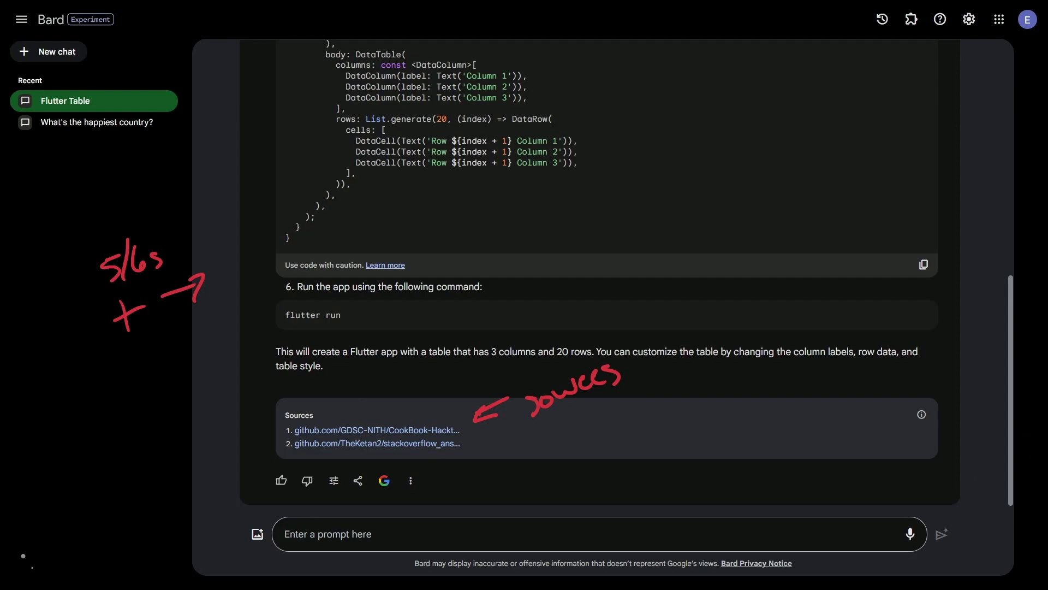
{"action": "key", "text": "Escape"}
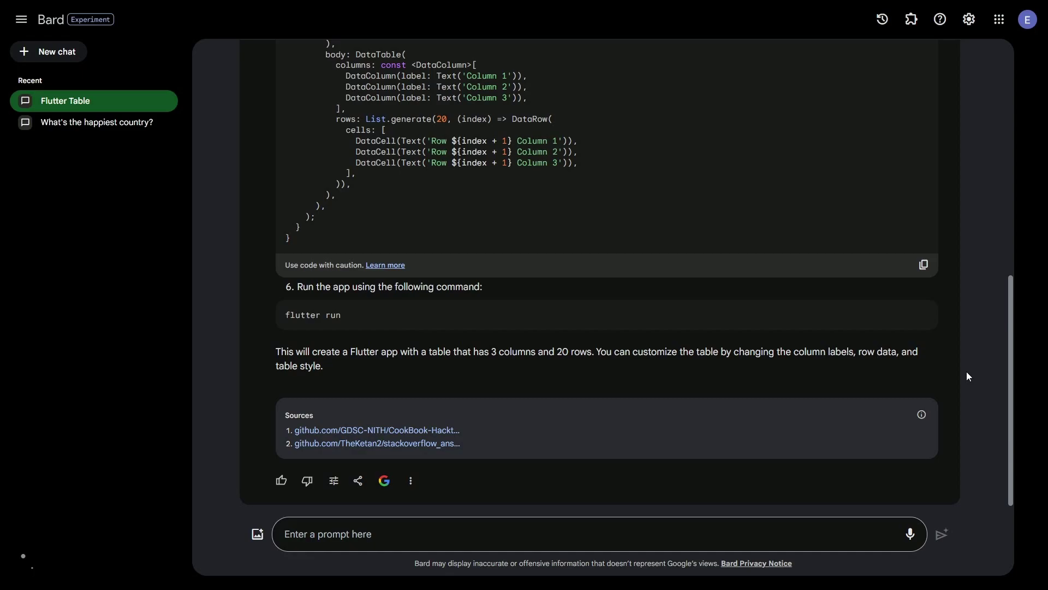
- Scroll through Bard's Flutter answer down to the flutter run command and GitHub sources
{"action": "scroll", "coordinate": [970, 377], "scroll_direction": "up", "scroll_amount": 9}
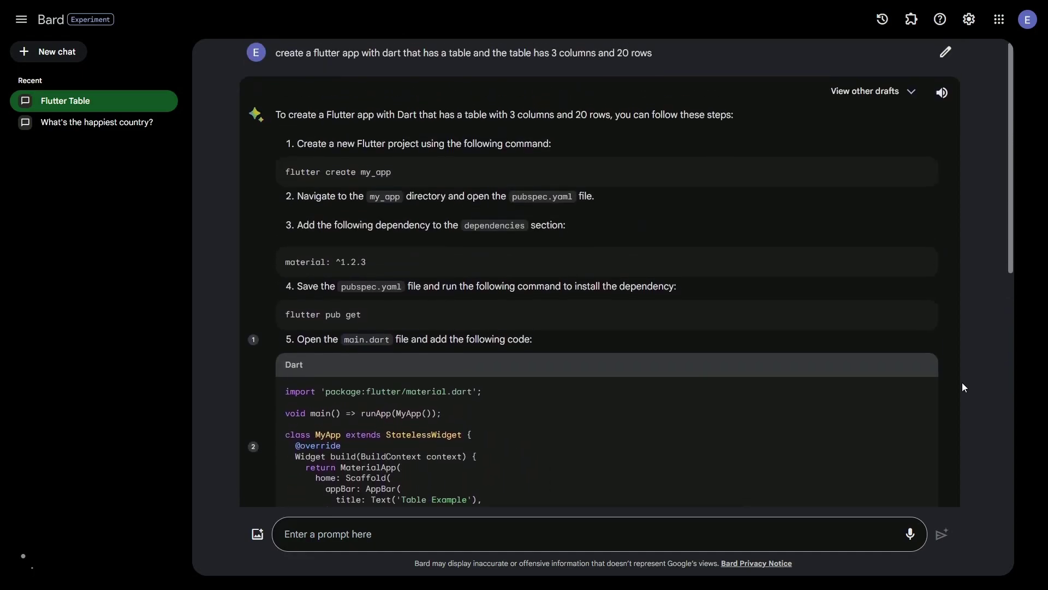
{"action": "scroll", "coordinate": [962, 382], "scroll_direction": "down", "scroll_amount": 9}
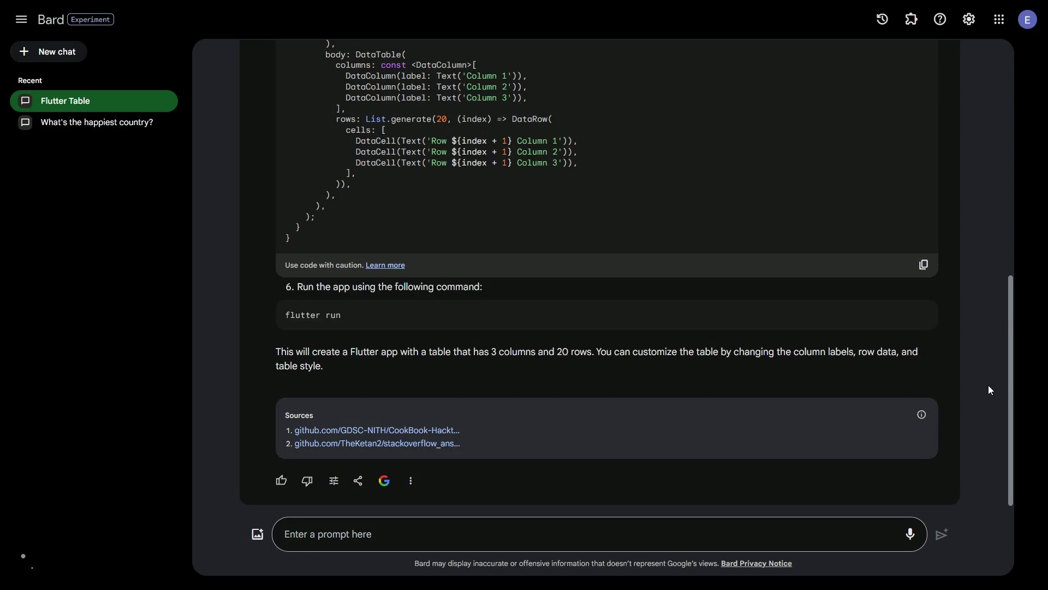
{"action": "scroll", "coordinate": [984, 390], "scroll_direction": "up", "scroll_amount": 9}
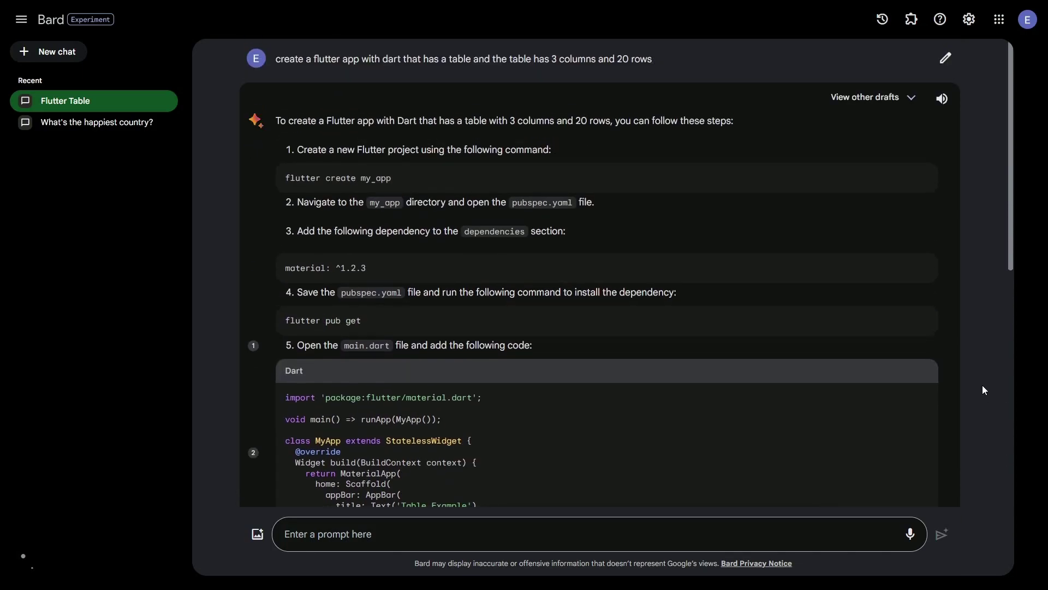
{"action": "scroll", "coordinate": [982, 389], "scroll_direction": "down", "scroll_amount": 10}
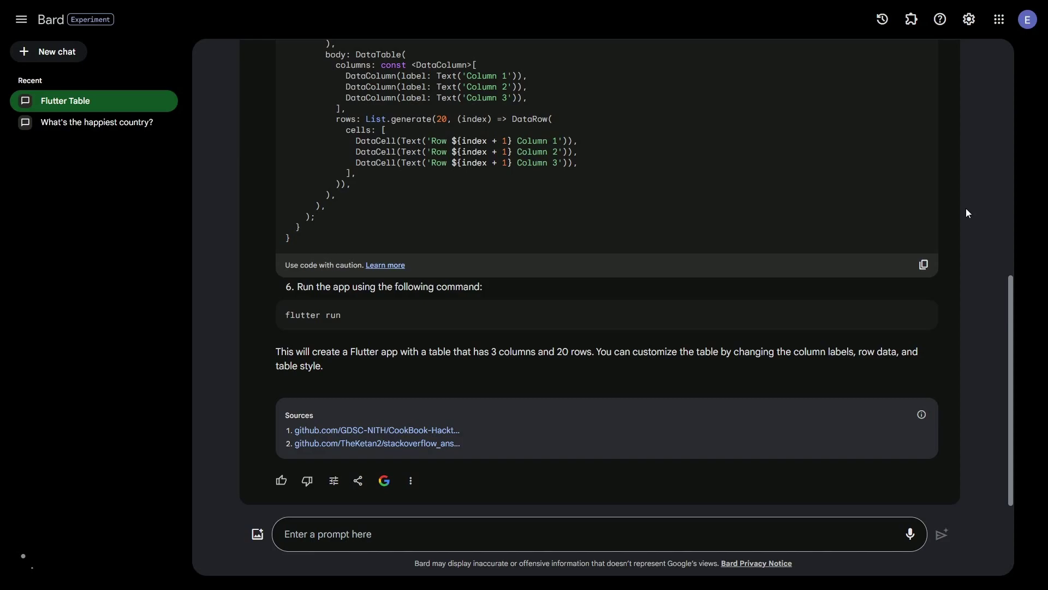
- Open the Extensions overview and highlight its headline and two-line subtitle
{"action": "left_click", "coordinate": [912, 19]}
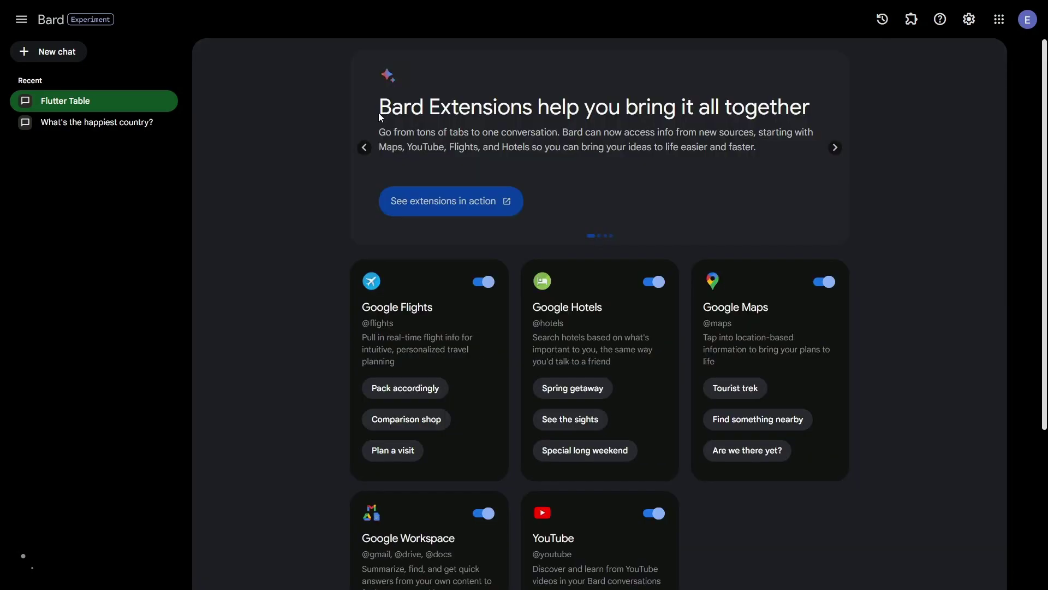
{"action": "left_click_drag", "start_coordinate": [537, 108], "coordinate": [807, 109]}
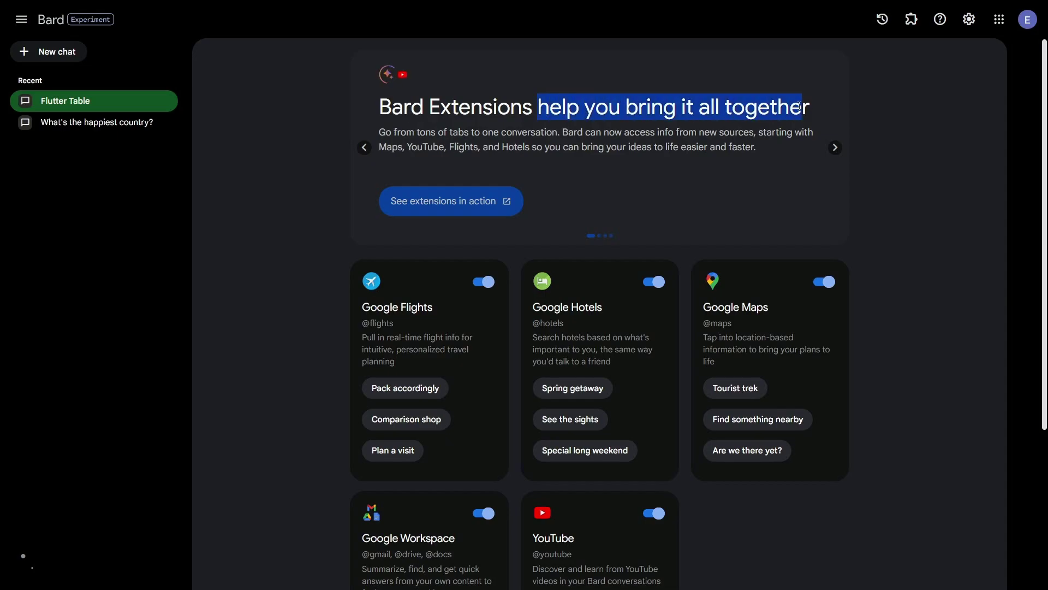
{"action": "left_click", "coordinate": [702, 128]}
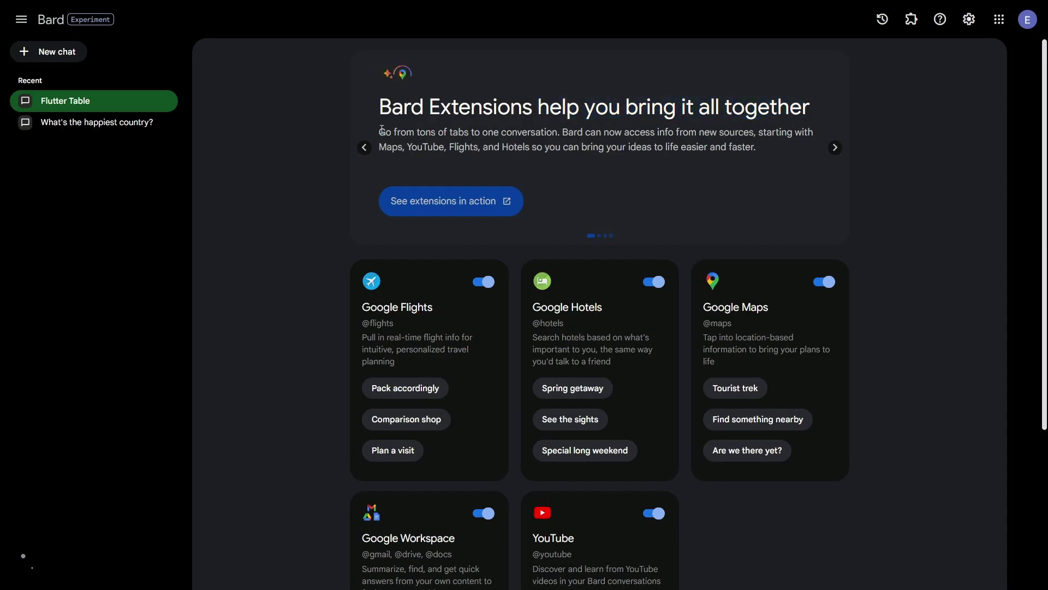
{"action": "left_click_drag", "start_coordinate": [380, 133], "coordinate": [819, 132]}
{"action": "left_click_drag", "start_coordinate": [421, 148], "coordinate": [755, 151]}
{"action": "scroll", "coordinate": [737, 147], "scroll_direction": "down", "scroll_amount": 1}
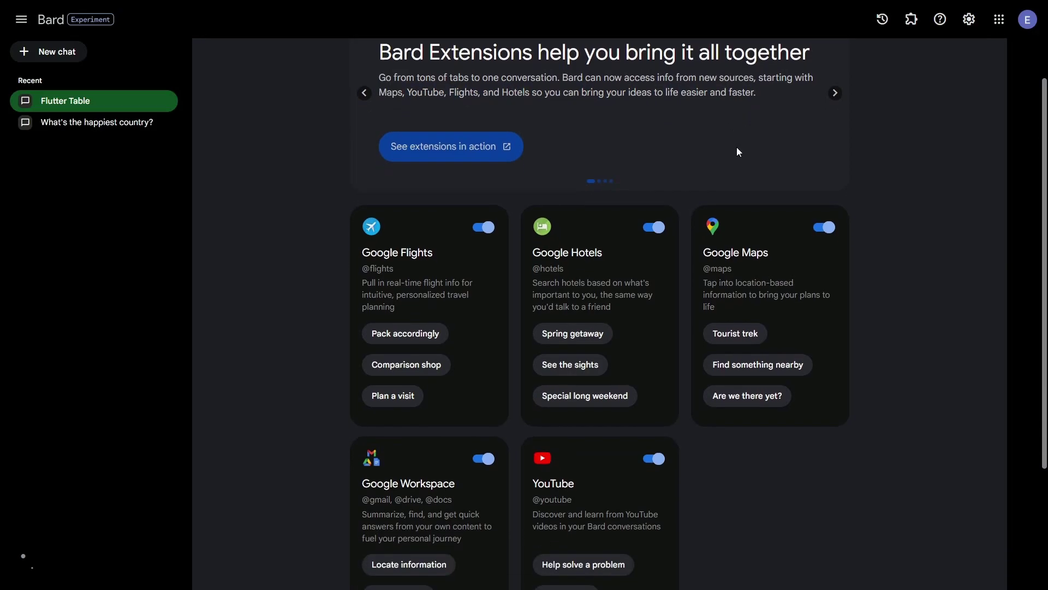
{"action": "scroll", "coordinate": [736, 146], "scroll_direction": "up", "scroll_amount": 1}
- Advance through three carousel slides, scroll the extension cards, and begin an empty chat
{"action": "left_click", "coordinate": [835, 149]}
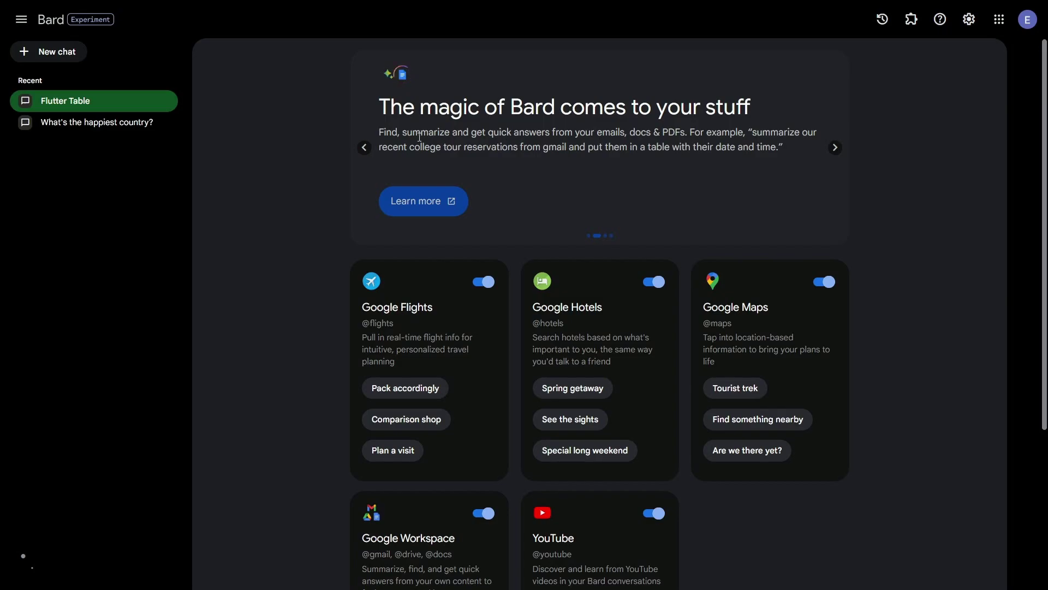
{"action": "left_click_drag", "start_coordinate": [421, 132], "coordinate": [765, 134]}
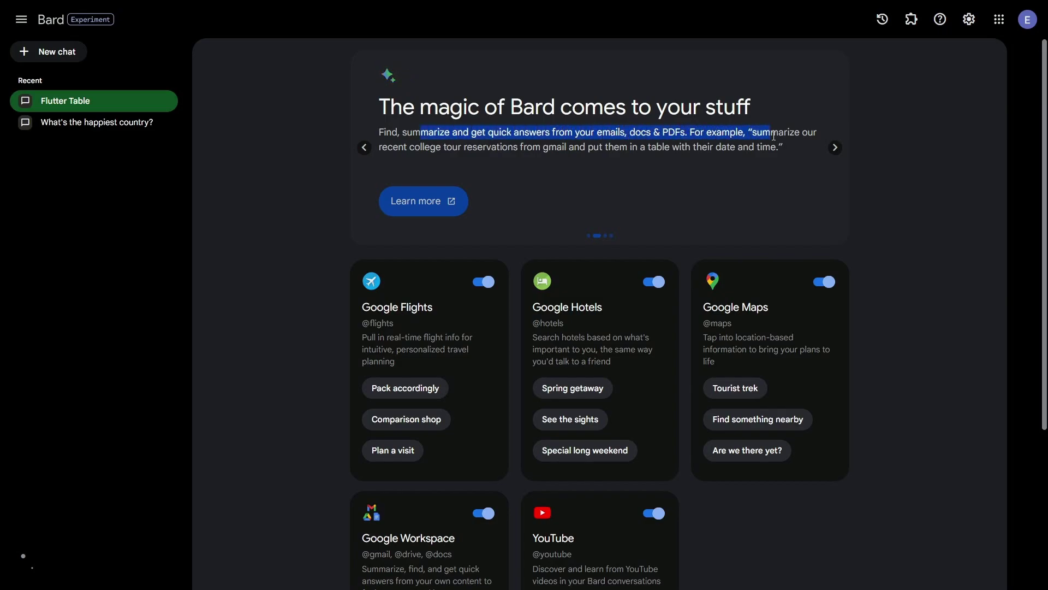
{"action": "left_click", "coordinate": [835, 148]}
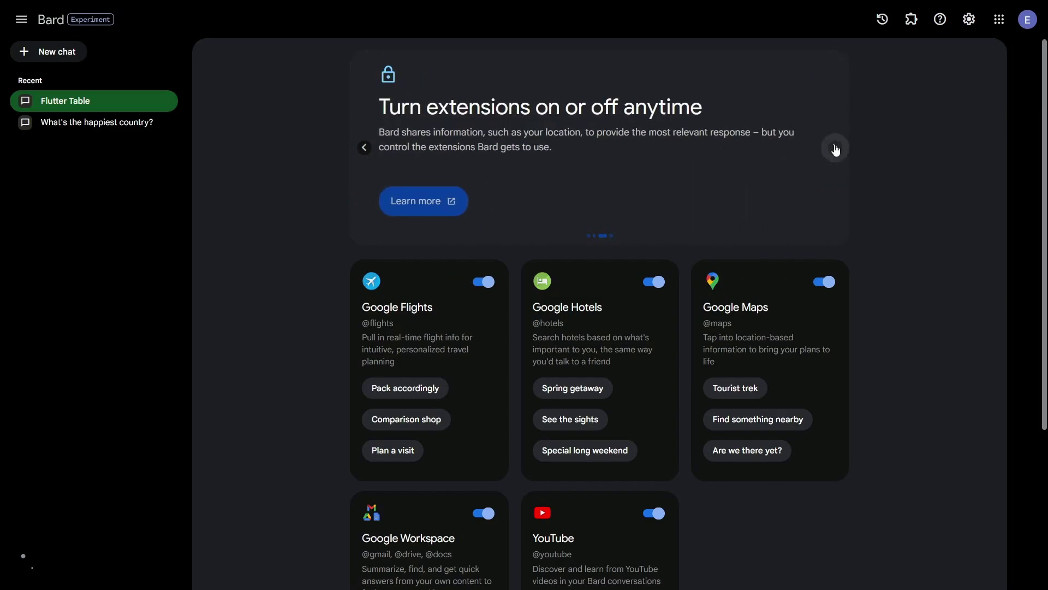
{"action": "left_click", "coordinate": [835, 148]}
{"action": "scroll", "coordinate": [801, 171], "scroll_direction": "down", "scroll_amount": 4}
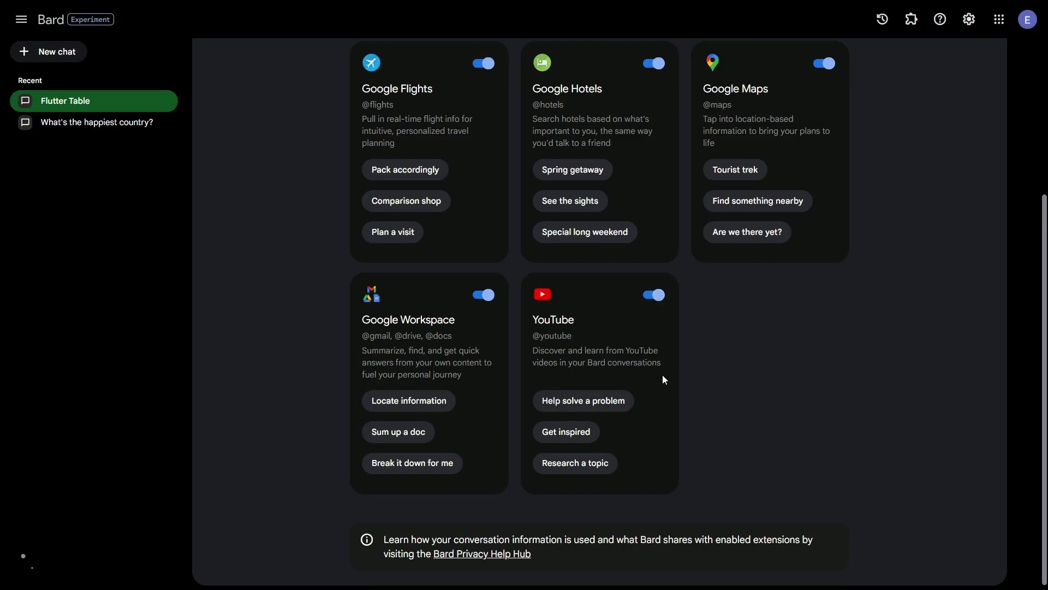
{"action": "left_click", "coordinate": [59, 52]}
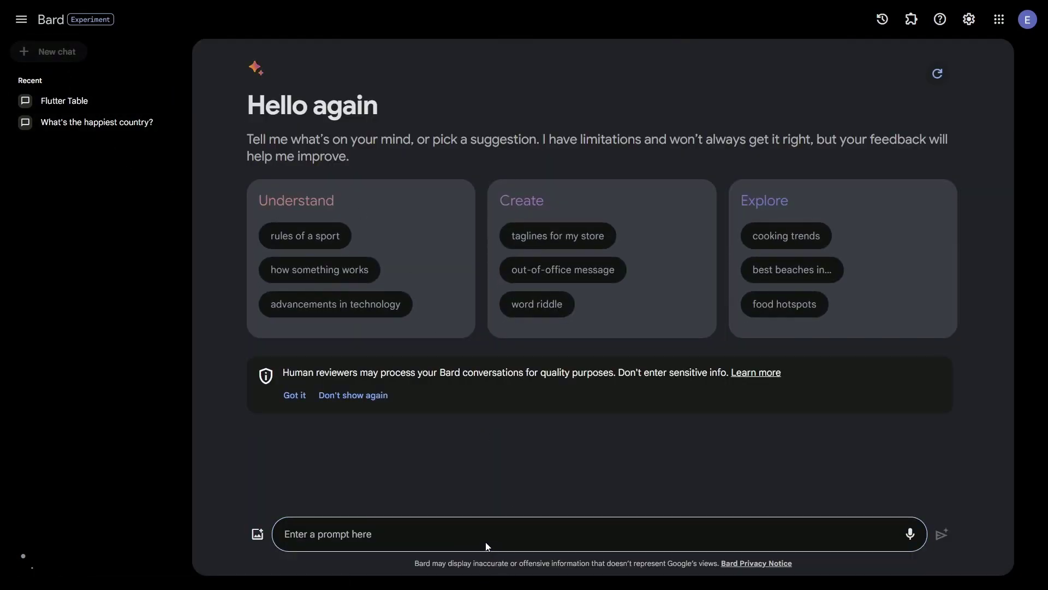
{"action": "left_click", "coordinate": [455, 533]}
{"action": "type", "text": "@"}
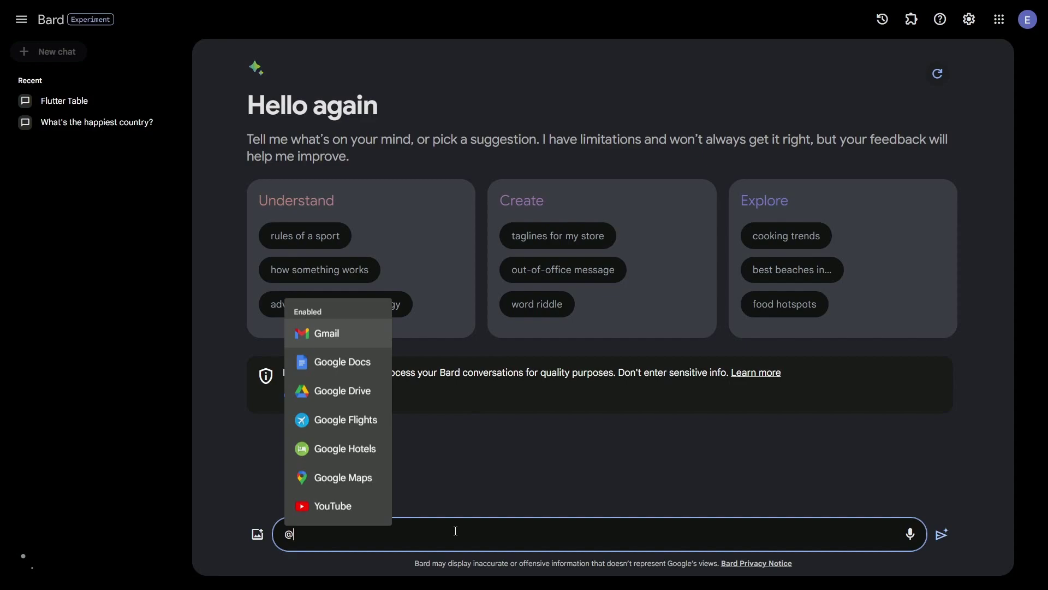
{"action": "left_click", "coordinate": [342, 508]}
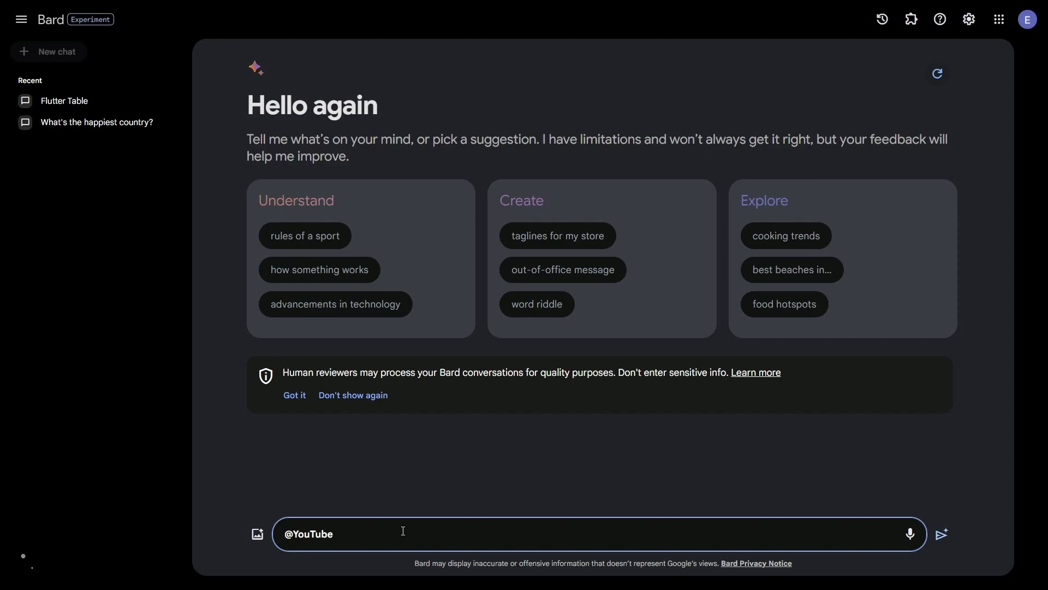
{"action": "type", "text": "find me a video that has over 400k views and "}
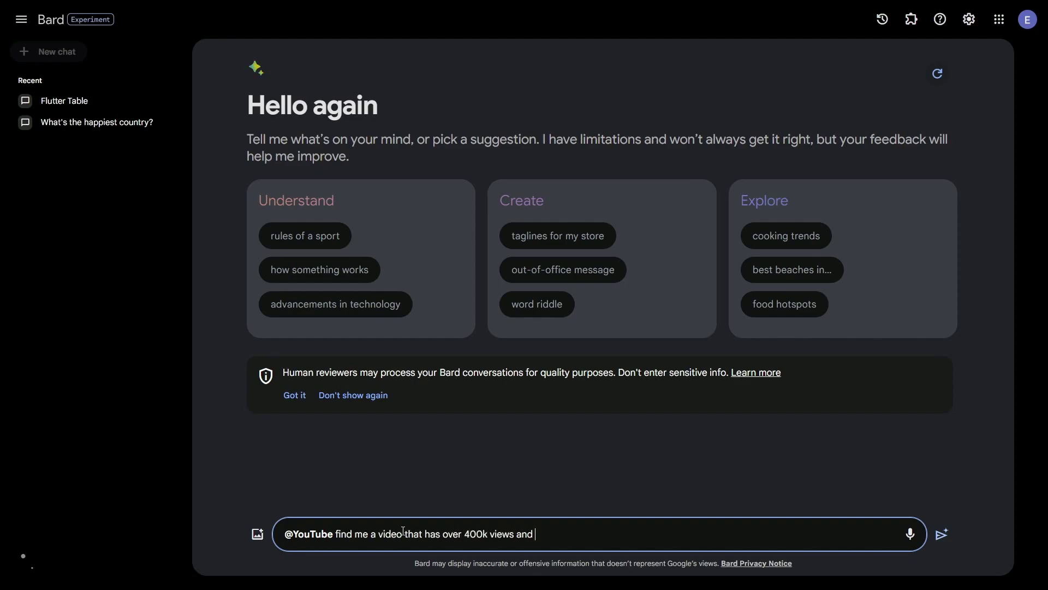
{"action": "type", "text": "a lot of likes that shows me how to "}
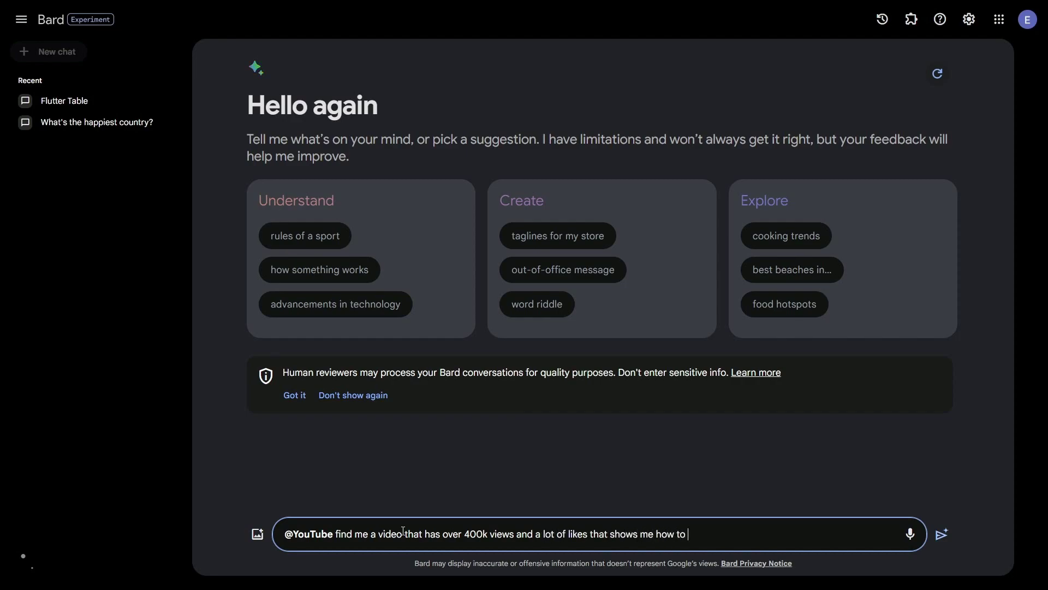
{"action": "type", "text": "dual boot linux with windows?"}
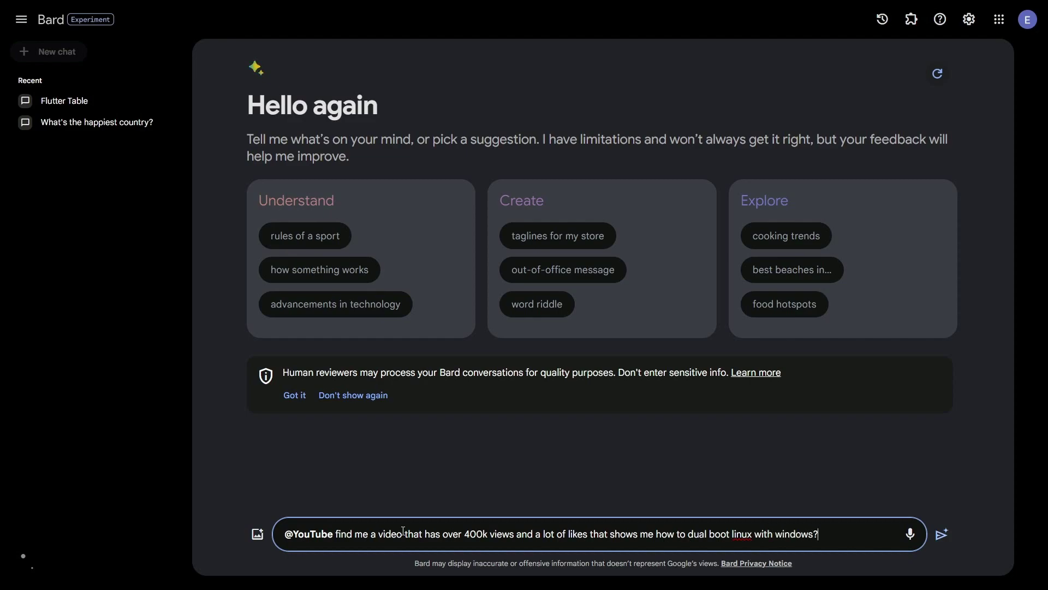
{"action": "key", "text": "Return"}
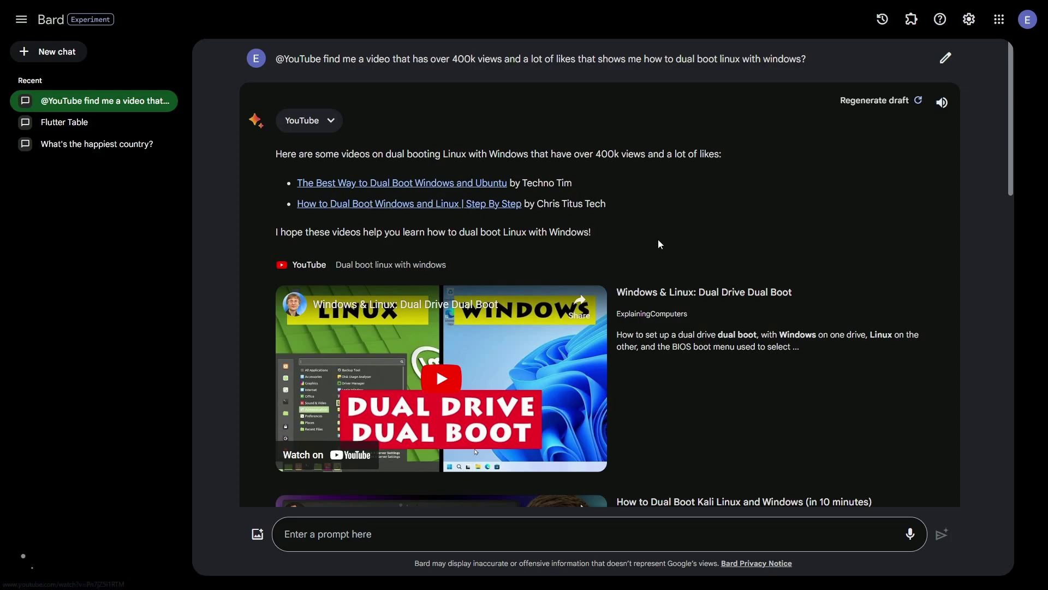
{"action": "scroll", "coordinate": [622, 288], "scroll_direction": "down", "scroll_amount": 1}
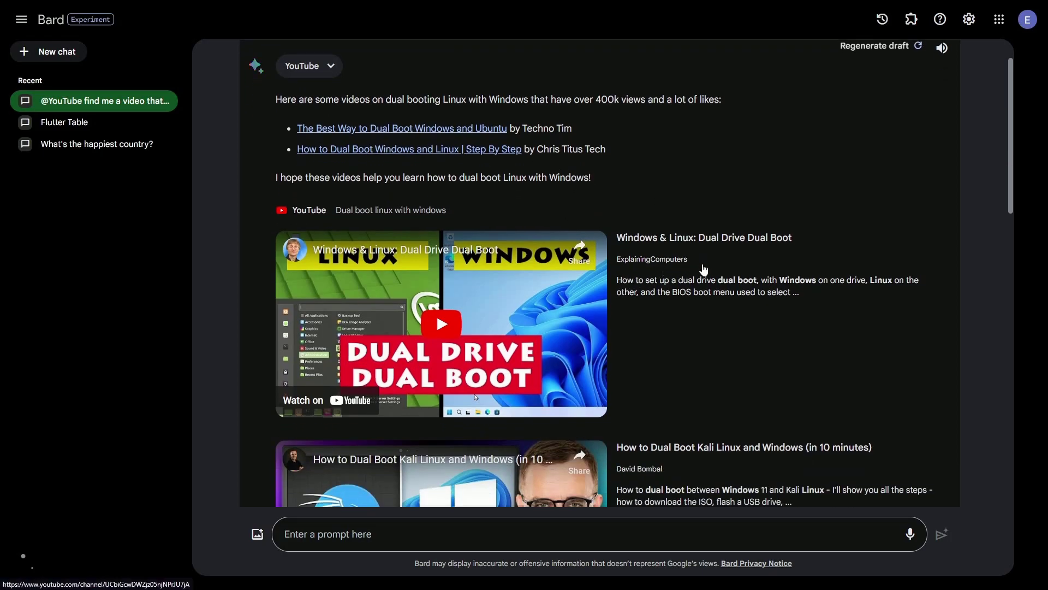
{"action": "scroll", "coordinate": [662, 267], "scroll_direction": "down", "scroll_amount": 2}
{"action": "scroll", "coordinate": [662, 267], "scroll_direction": "down", "scroll_amount": 5}
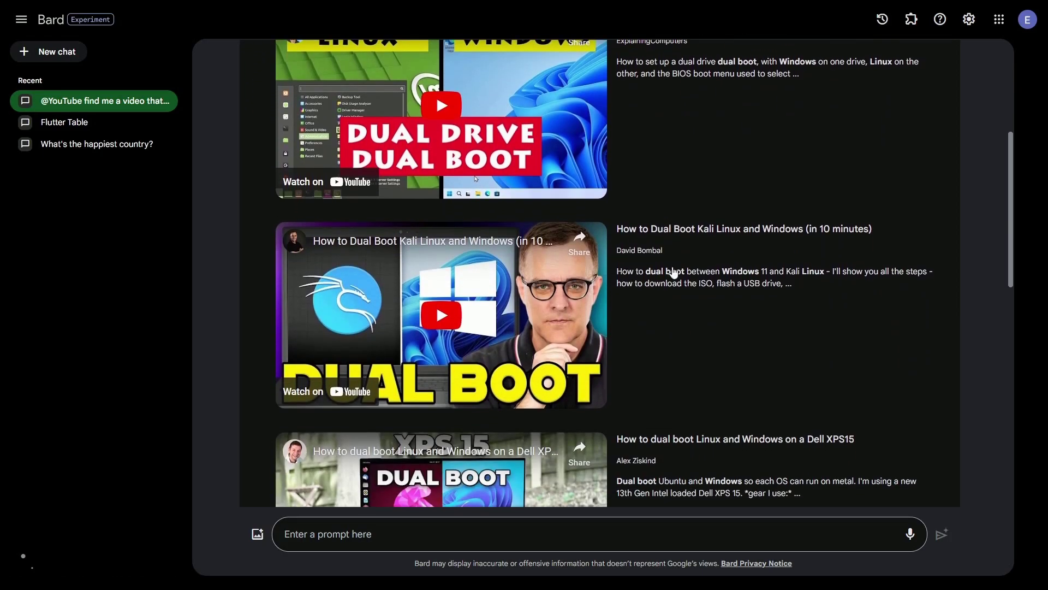
{"action": "scroll", "coordinate": [687, 254], "scroll_direction": "down", "scroll_amount": 6}
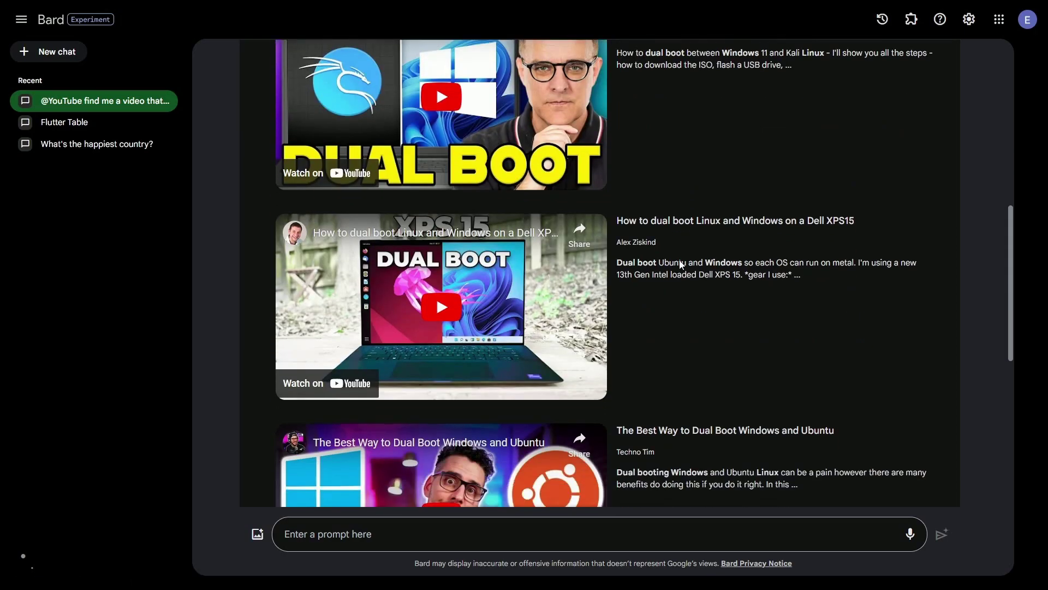
{"action": "scroll", "coordinate": [718, 304], "scroll_direction": "up", "scroll_amount": 4}
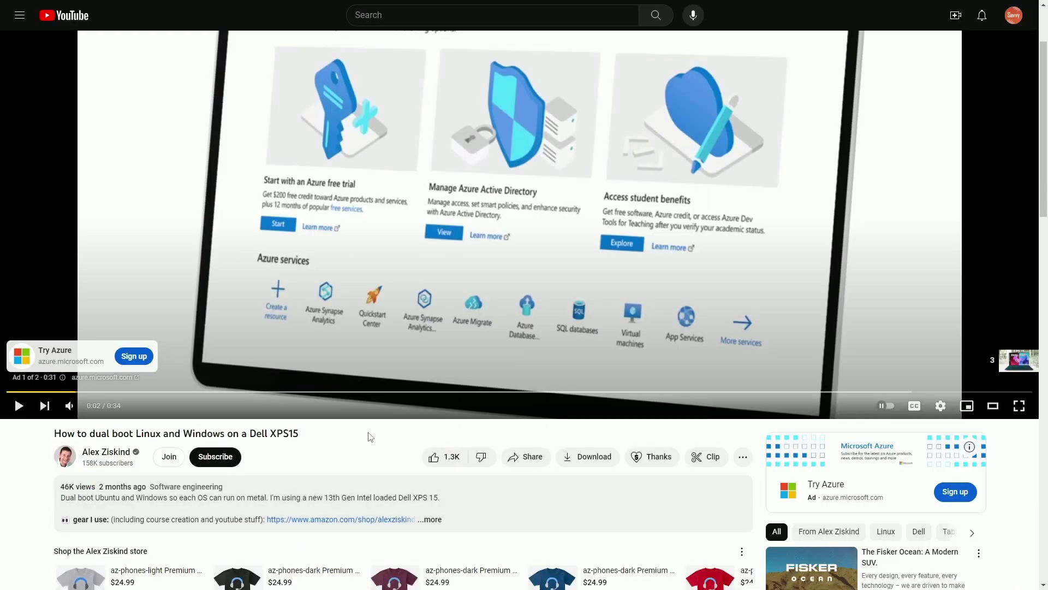
{"action": "key", "text": "ctrl+w"}
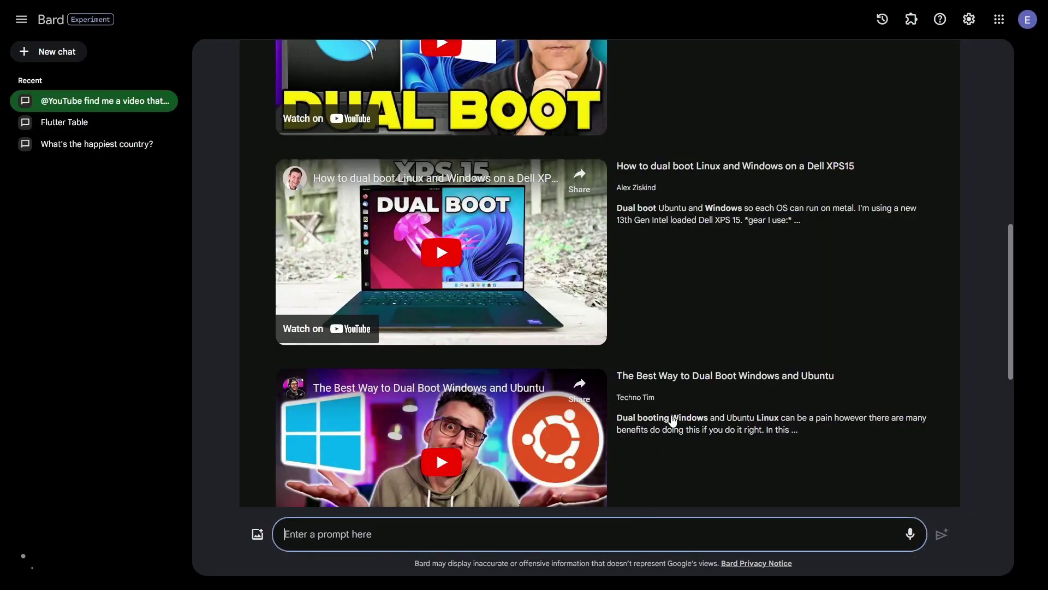
{"action": "scroll", "coordinate": [676, 421], "scroll_direction": "down", "scroll_amount": 4}
{"action": "scroll", "coordinate": [676, 418], "scroll_direction": "down", "scroll_amount": 3}
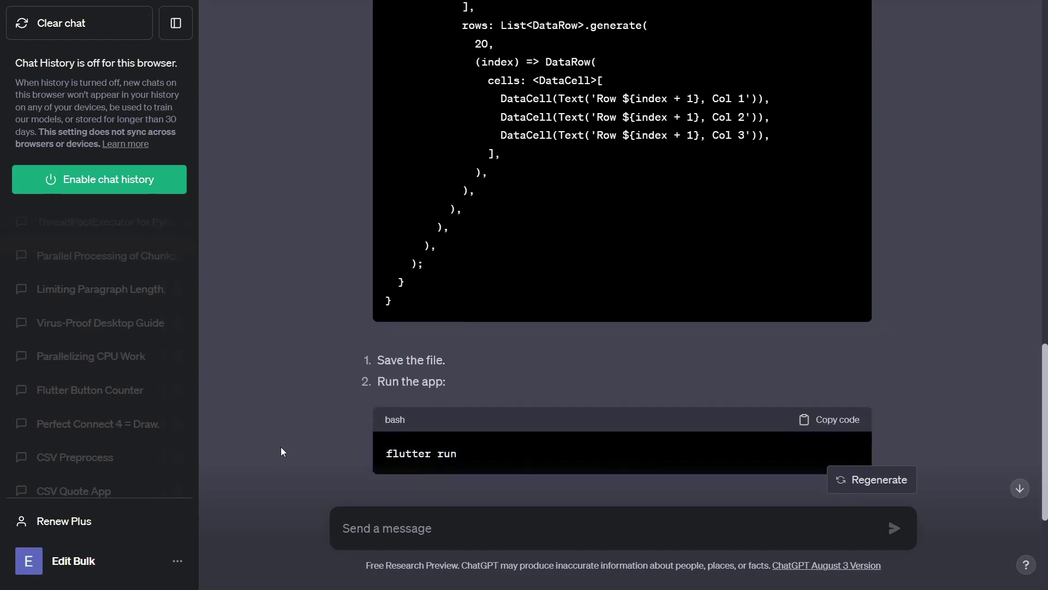
- Open ChatGPT's Data controls settings and highlight the Chat history & training option
{"action": "scroll", "coordinate": [281, 446], "scroll_direction": "down", "scroll_amount": 5}
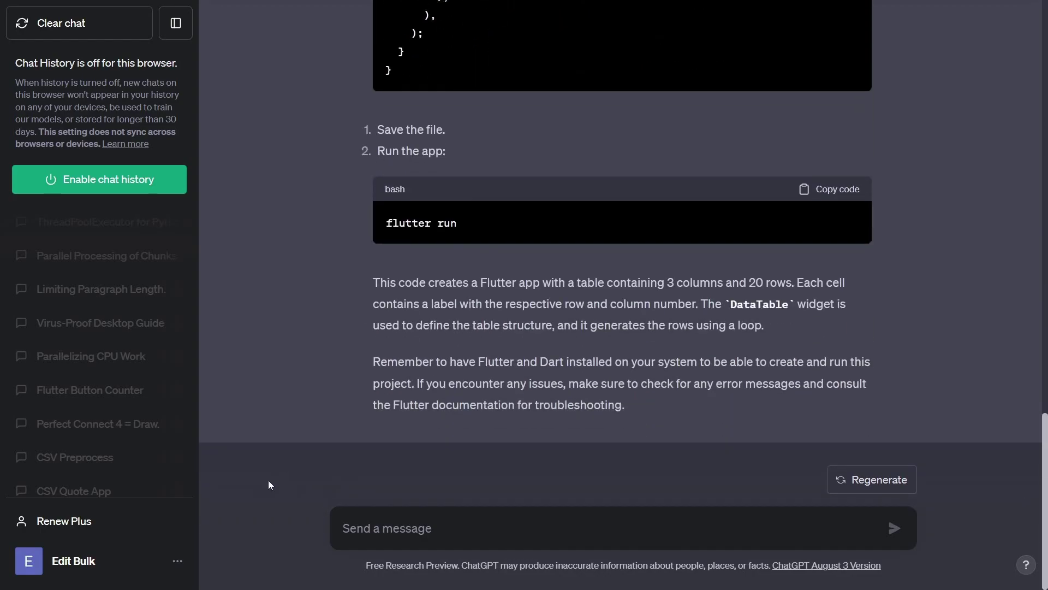
{"action": "left_click", "coordinate": [168, 557]}
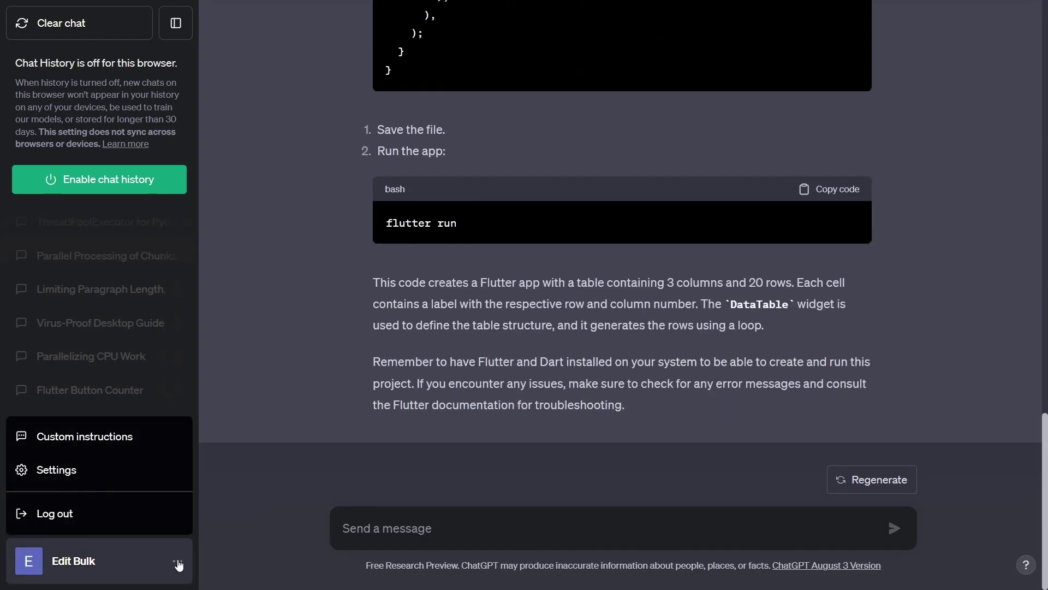
{"action": "left_click", "coordinate": [117, 467]}
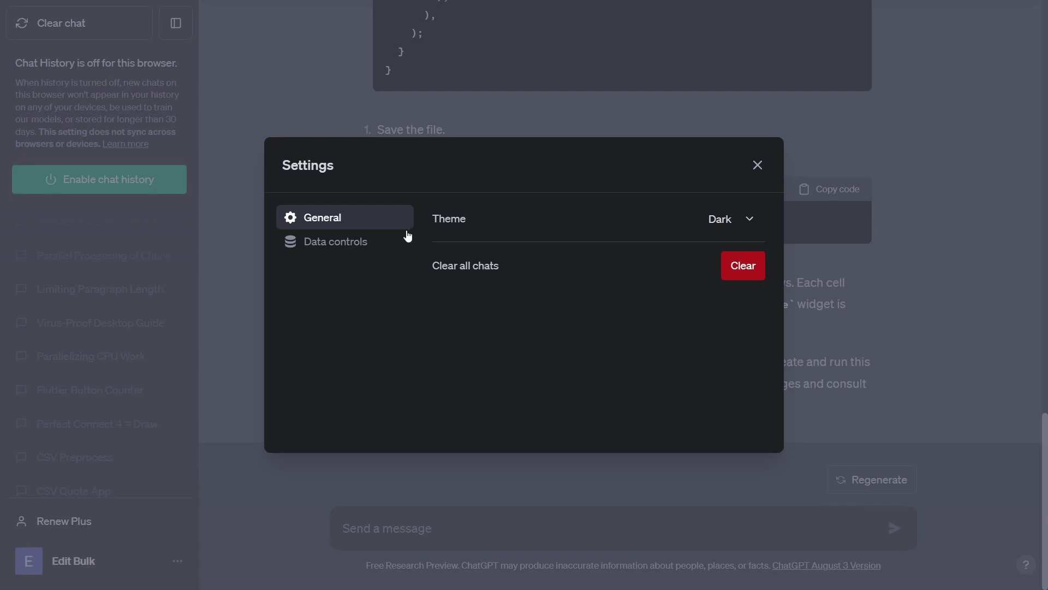
{"action": "left_click", "coordinate": [349, 243]}
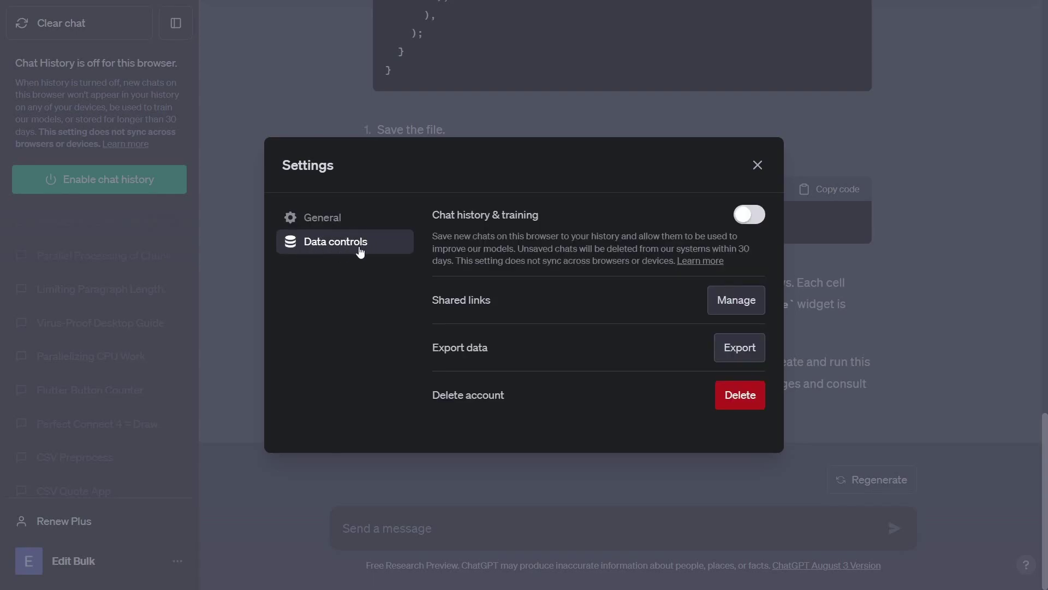
{"action": "left_click_drag", "start_coordinate": [433, 215], "coordinate": [552, 213]}
{"action": "left_click", "coordinate": [553, 213]}
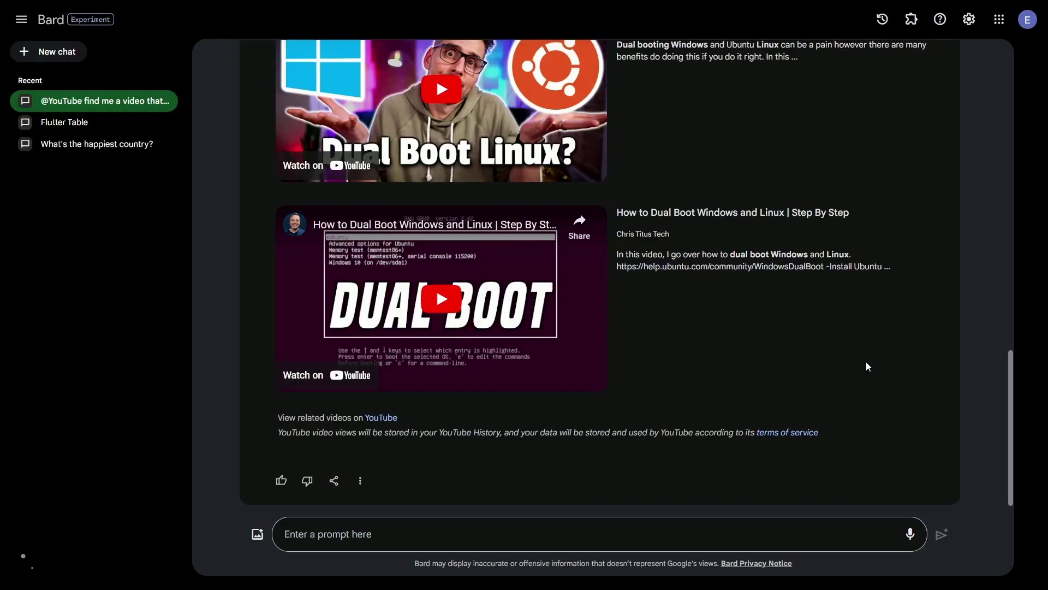
{"action": "scroll", "coordinate": [799, 356], "scroll_direction": "up", "scroll_amount": 20}
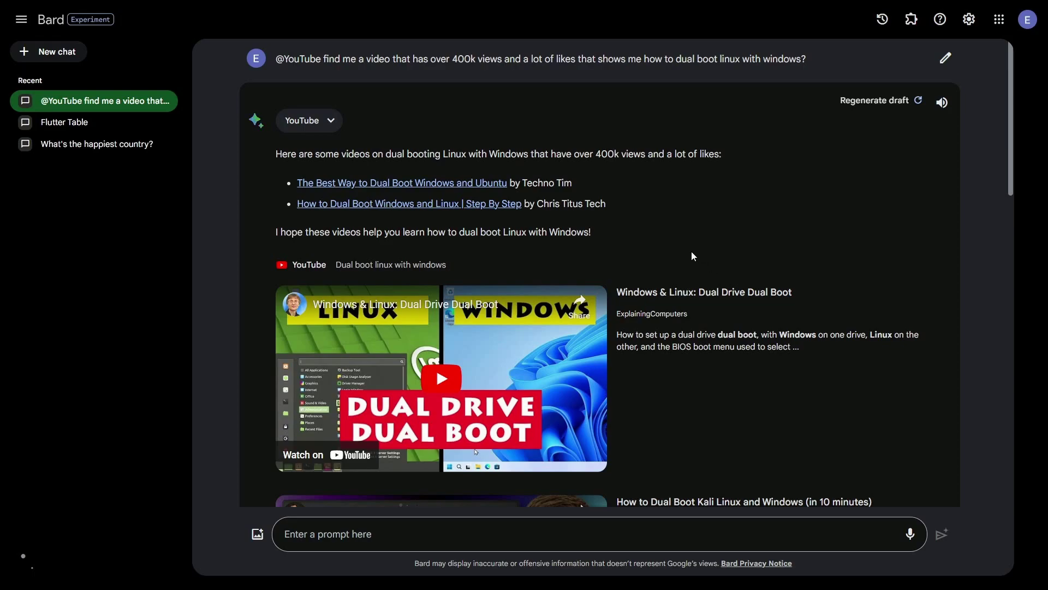
{"action": "left_click_drag", "start_coordinate": [324, 60], "coordinate": [286, 60]}
{"action": "left_click", "coordinate": [379, 84]}
{"action": "scroll", "coordinate": [676, 138], "scroll_direction": "down", "scroll_amount": 14}
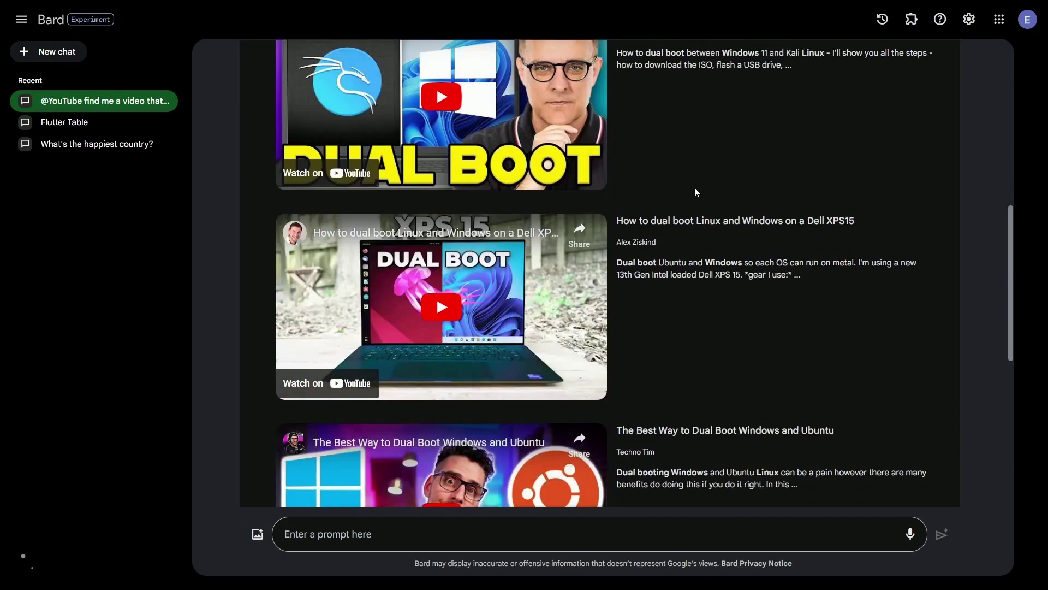
{"action": "scroll", "coordinate": [705, 243], "scroll_direction": "down", "scroll_amount": 3}
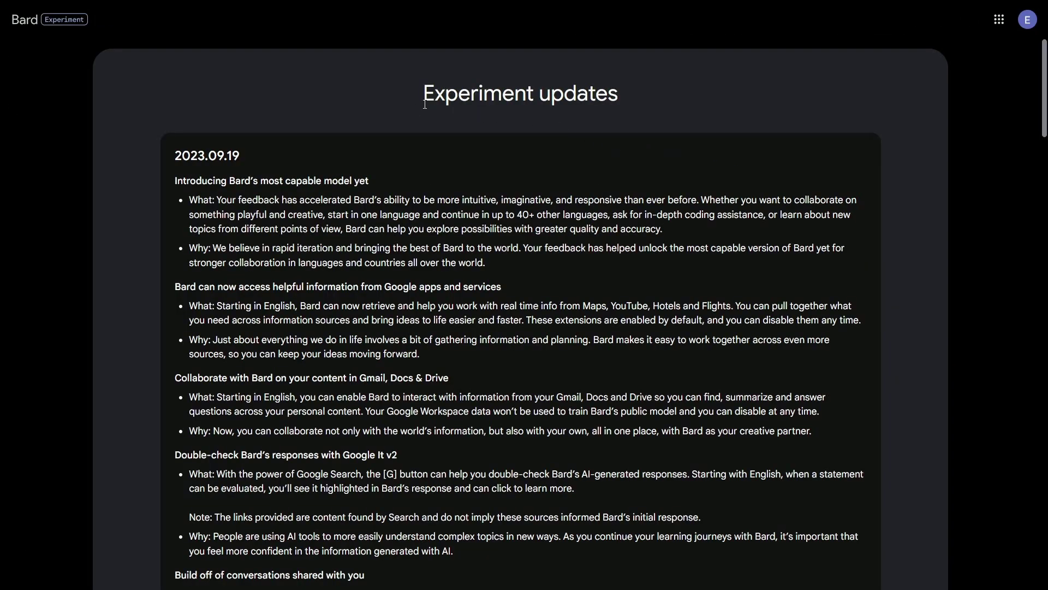
- Scroll the Experiment updates page, highlighting the 2023.09.19 entry's headings
{"action": "scroll", "coordinate": [336, 102], "scroll_direction": "down", "scroll_amount": 1}
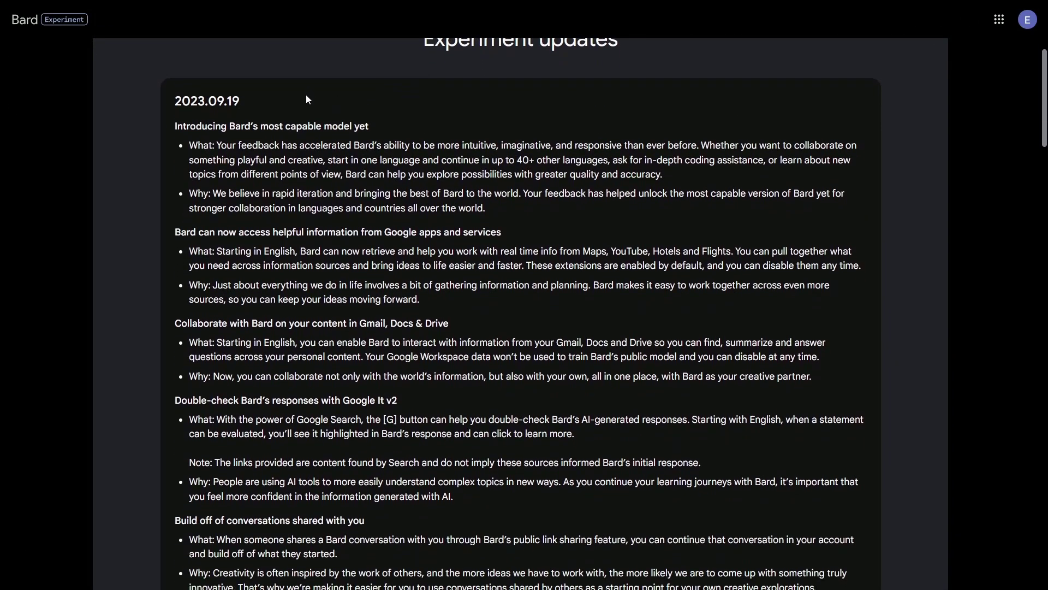
{"action": "scroll", "coordinate": [209, 123], "scroll_direction": "down", "scroll_amount": 1}
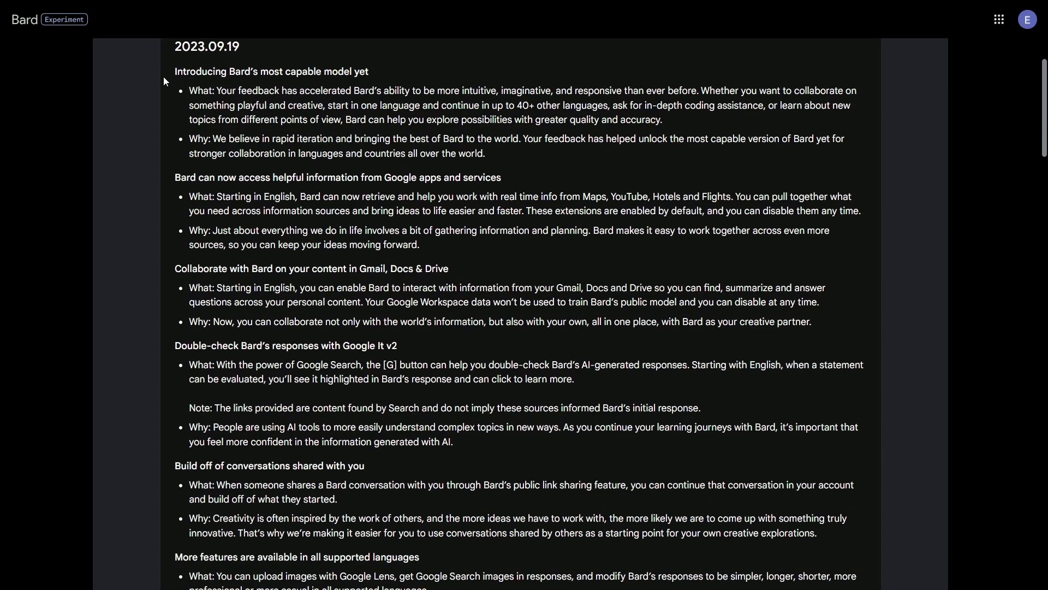
{"action": "left_click_drag", "start_coordinate": [164, 77], "coordinate": [414, 74]}
{"action": "left_click", "coordinate": [414, 74]}
{"action": "scroll", "coordinate": [341, 86], "scroll_direction": "down", "scroll_amount": 1}
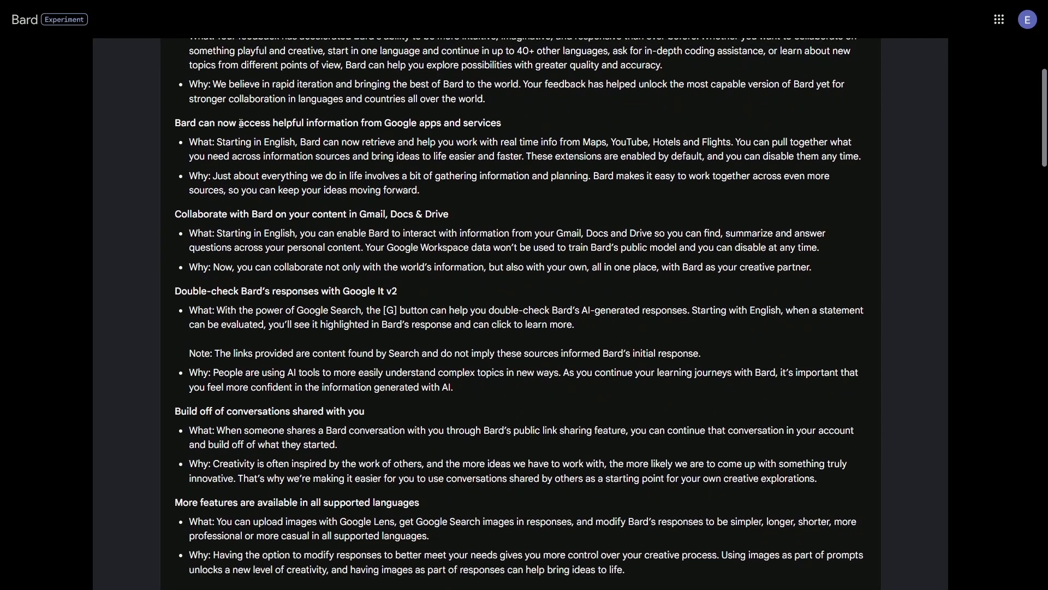
{"action": "left_click_drag", "start_coordinate": [241, 123], "coordinate": [516, 119]}
{"action": "left_click", "coordinate": [526, 122]}
{"action": "scroll", "coordinate": [526, 123], "scroll_direction": "down", "scroll_amount": 1}
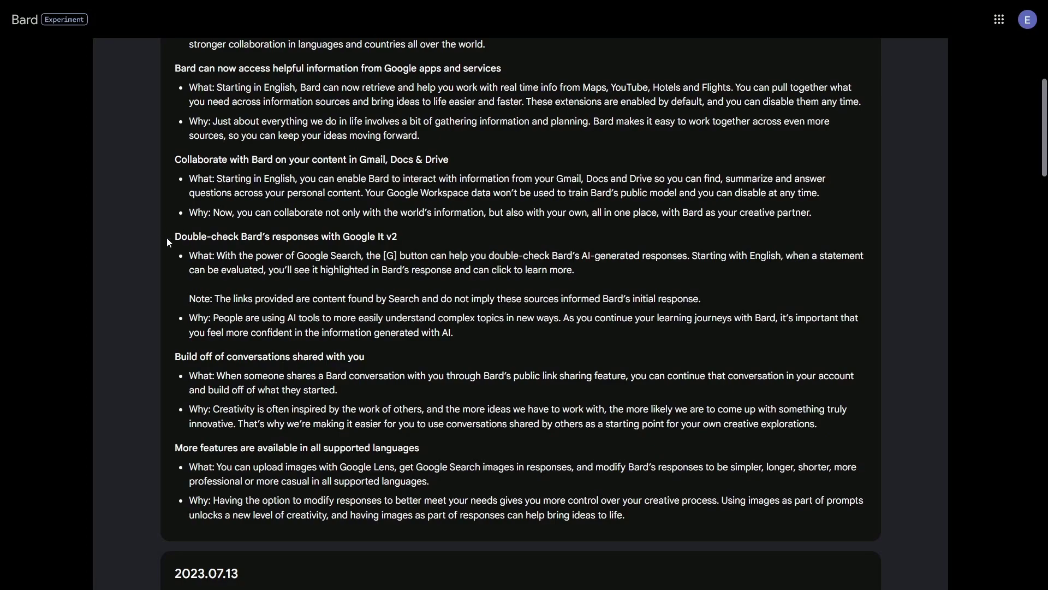
- Highlight the Double-check Bard's responses heading, its Google Search sentence and the Why line
{"action": "left_click_drag", "start_coordinate": [166, 237], "coordinate": [463, 237]}
{"action": "left_click", "coordinate": [463, 238]}
{"action": "left_click_drag", "start_coordinate": [220, 257], "coordinate": [598, 272]}
{"action": "left_click", "coordinate": [595, 276]}
{"action": "left_click_drag", "start_coordinate": [211, 323], "coordinate": [441, 334]}
{"action": "left_click", "coordinate": [494, 340]}
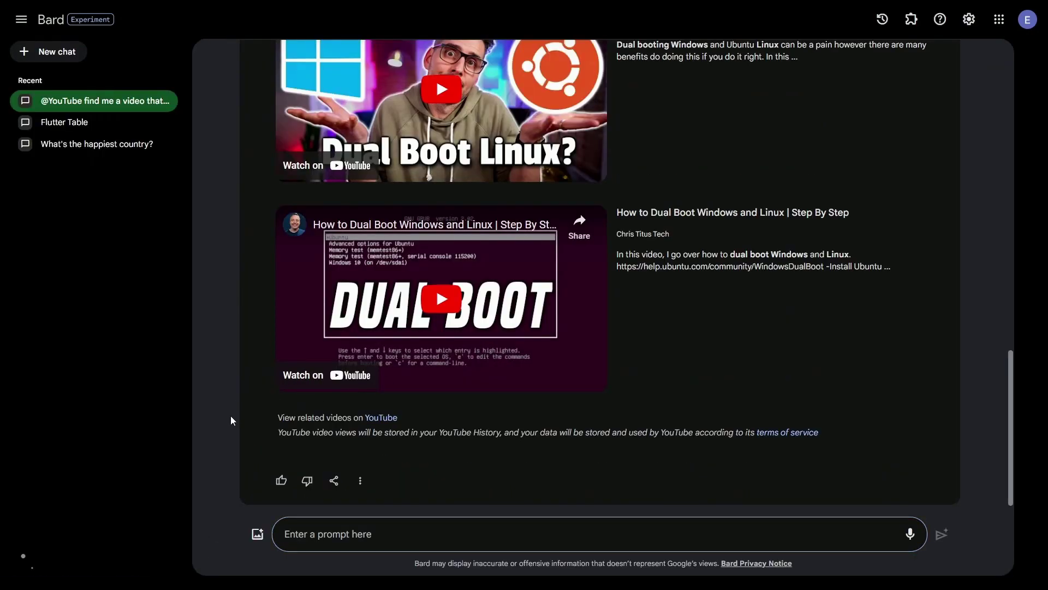
- Ask Bard 'give me some history about linux' and double-check the reply with Google Search
{"action": "scroll", "coordinate": [227, 413], "scroll_direction": "up", "scroll_amount": 15}
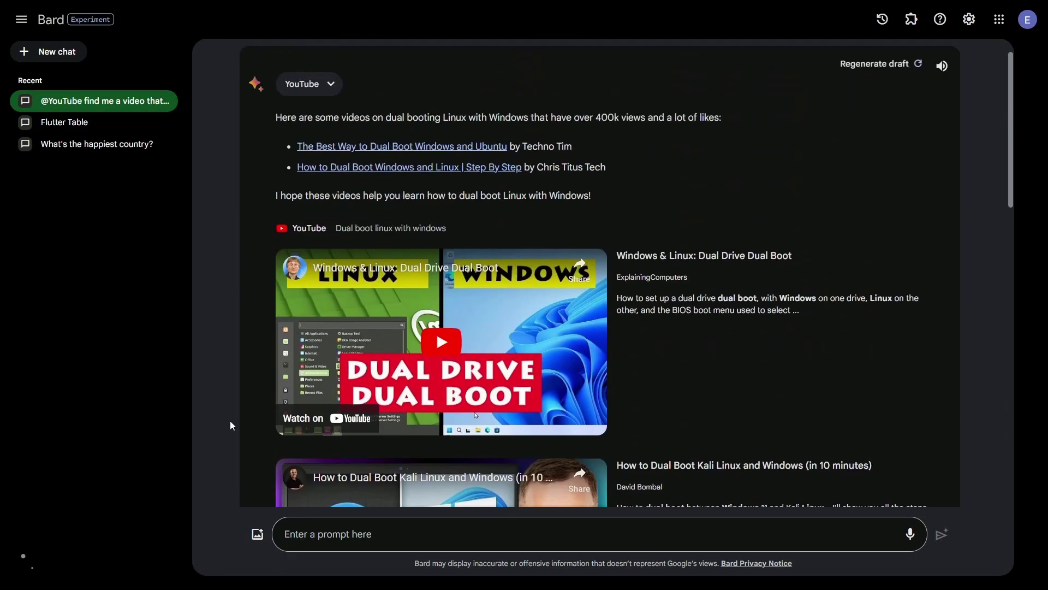
{"action": "left_click", "coordinate": [577, 535]}
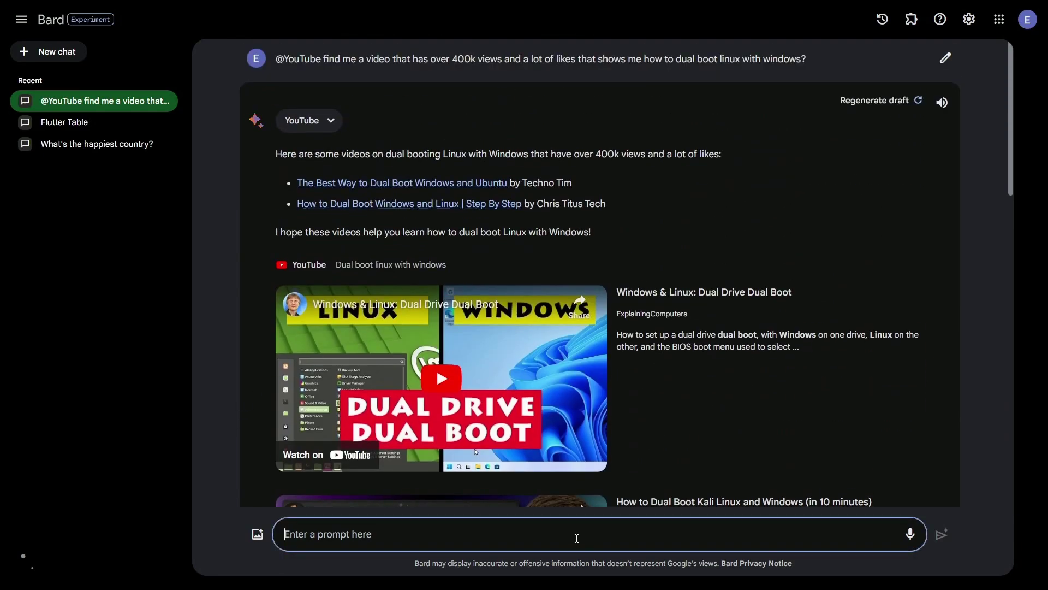
{"action": "type", "text": "give me some history about th"}
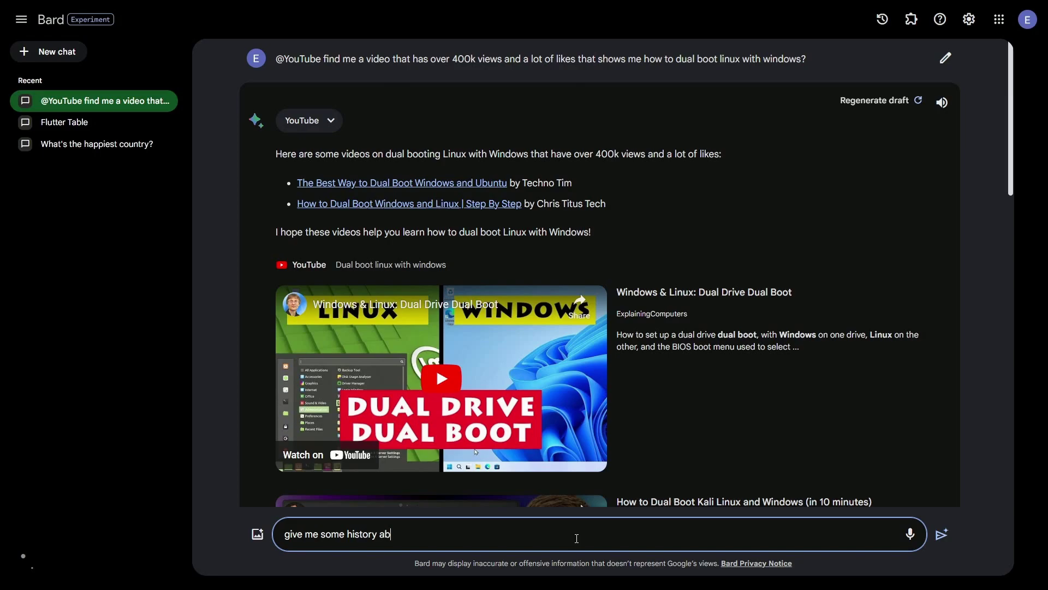
{"action": "key", "text": "Return"}
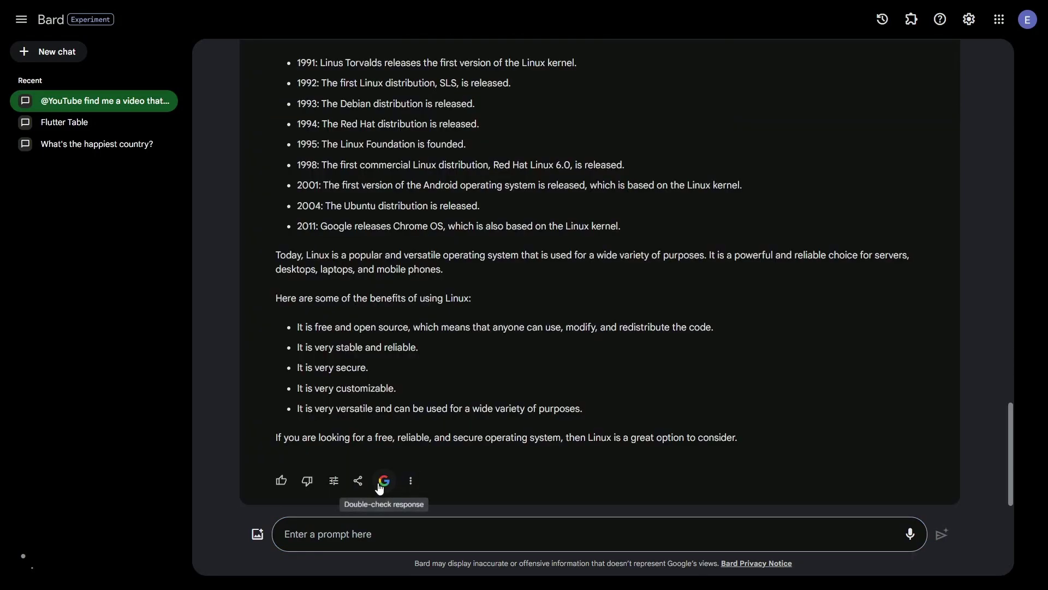
{"action": "left_click", "coordinate": [380, 486]}
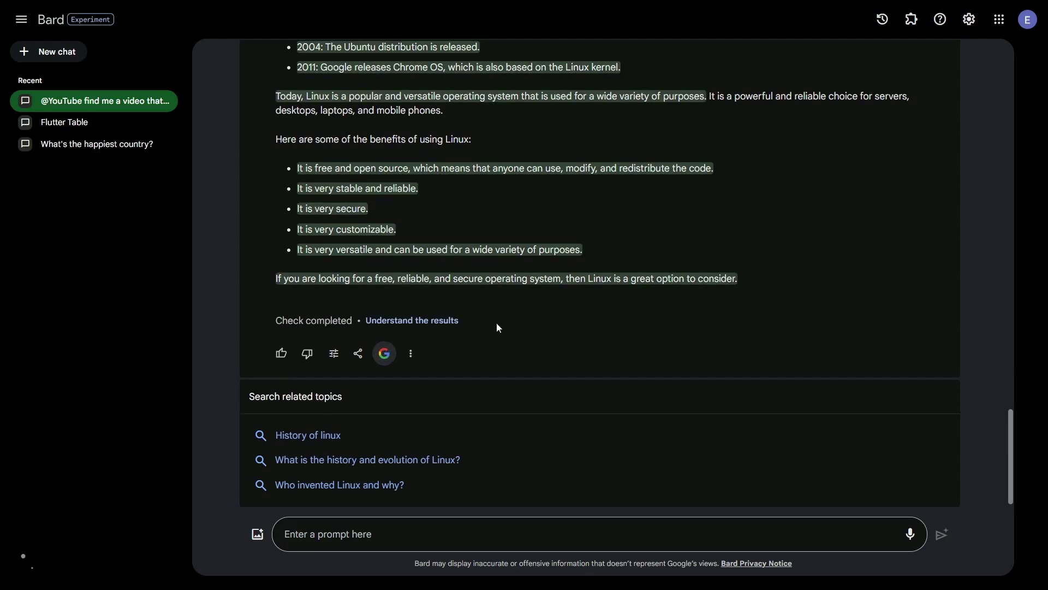
{"action": "scroll", "coordinate": [491, 323], "scroll_direction": "up", "scroll_amount": 4}
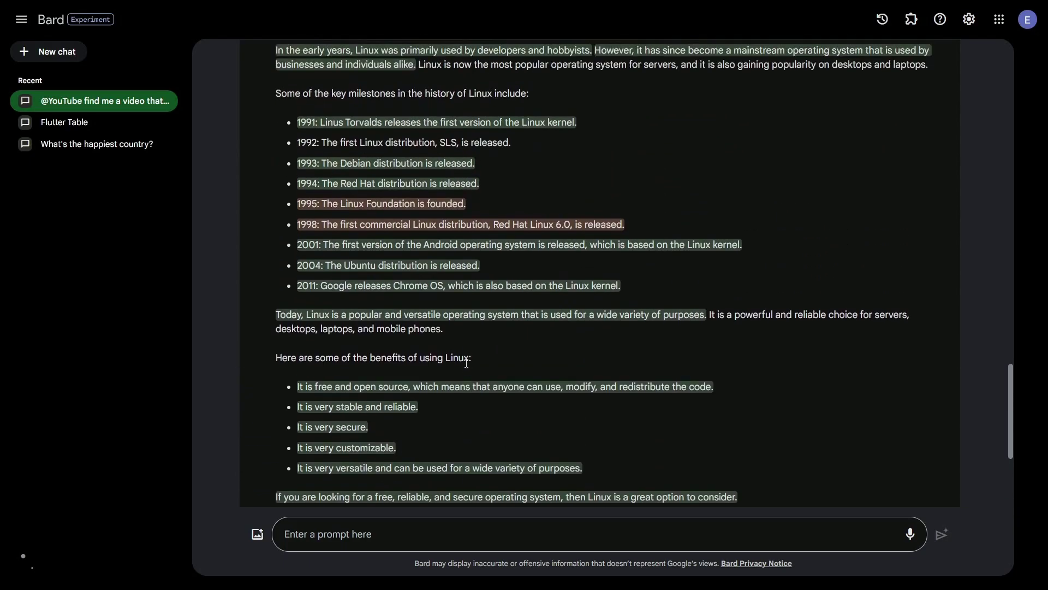
{"action": "scroll", "coordinate": [467, 363], "scroll_direction": "up", "scroll_amount": 3}
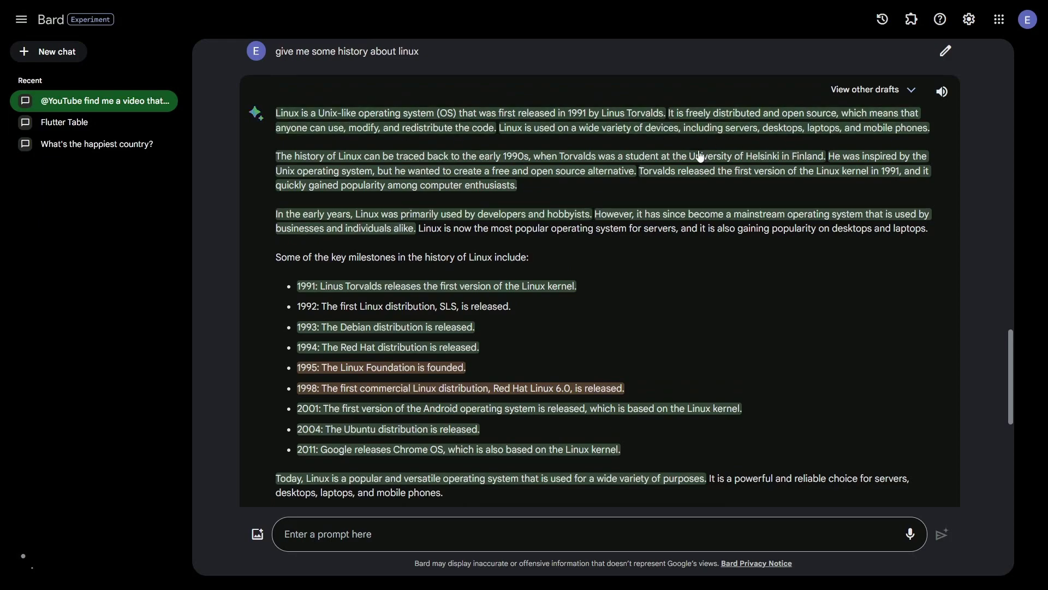
{"action": "scroll", "coordinate": [644, 172], "scroll_direction": "down", "scroll_amount": 2}
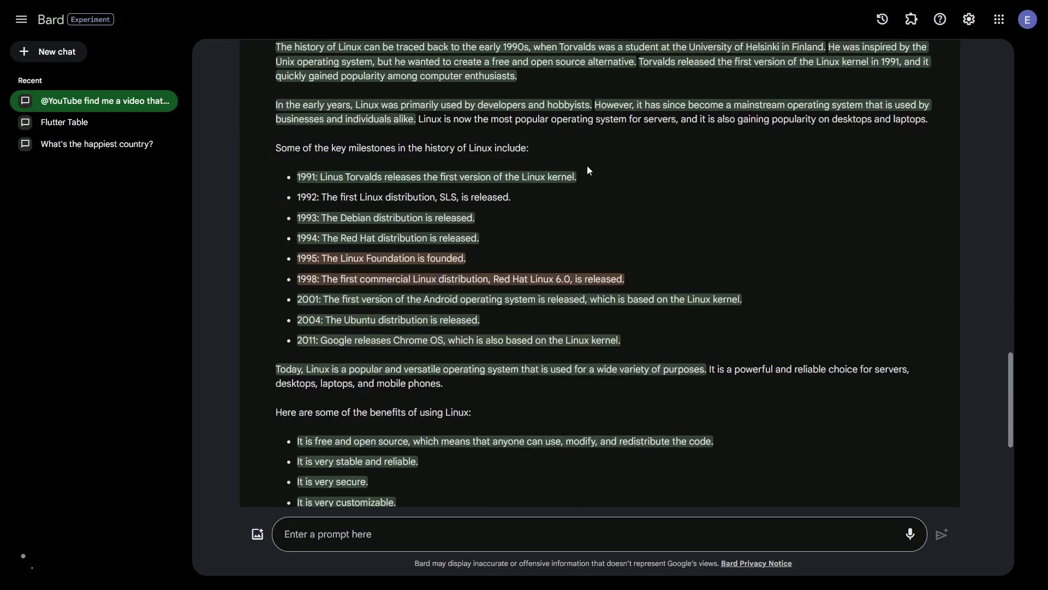
{"action": "scroll", "coordinate": [588, 171], "scroll_direction": "up", "scroll_amount": 2}
{"action": "scroll", "coordinate": [546, 293], "scroll_direction": "down", "scroll_amount": 1}
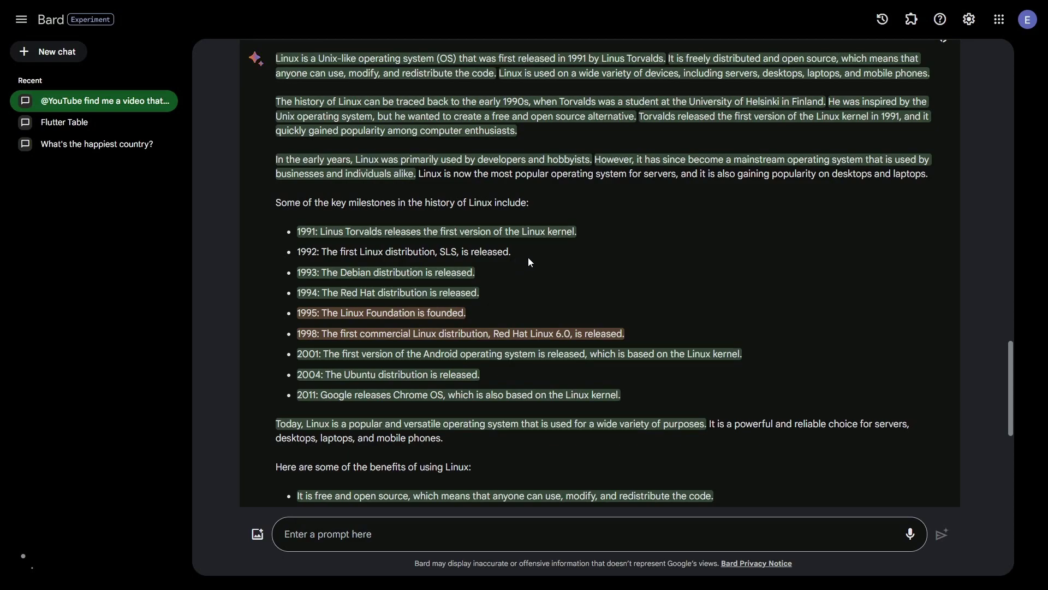
{"action": "scroll", "coordinate": [530, 261], "scroll_direction": "down", "scroll_amount": 1}
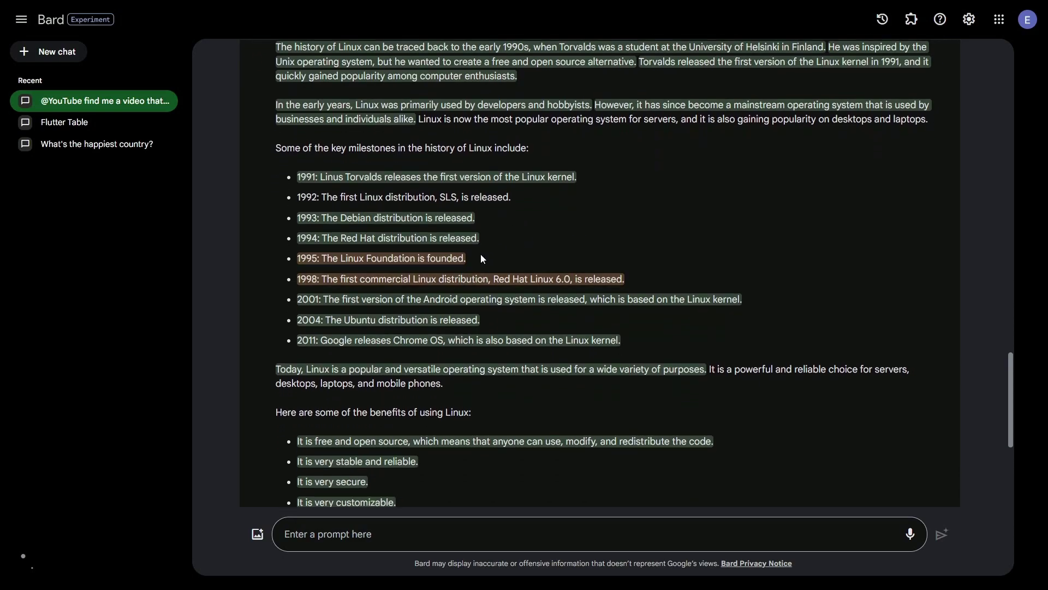
{"action": "left_click", "coordinate": [600, 281]}
{"action": "scroll", "coordinate": [819, 311], "scroll_direction": "down", "scroll_amount": 4}
{"action": "mouse_move", "coordinate": [445, 382]}
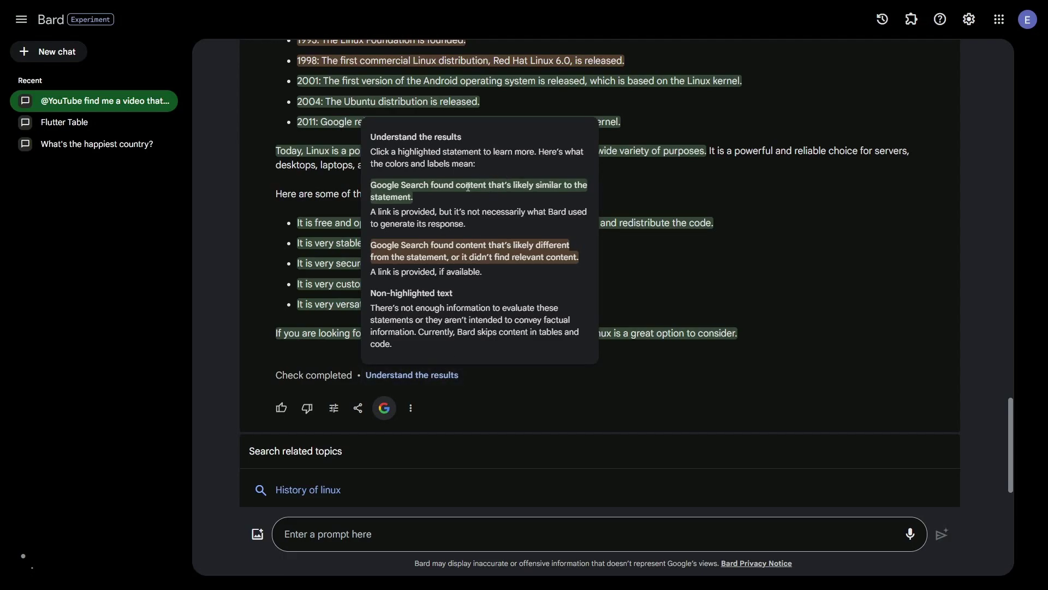
{"action": "scroll", "coordinate": [687, 285], "scroll_direction": "up", "scroll_amount": 3}
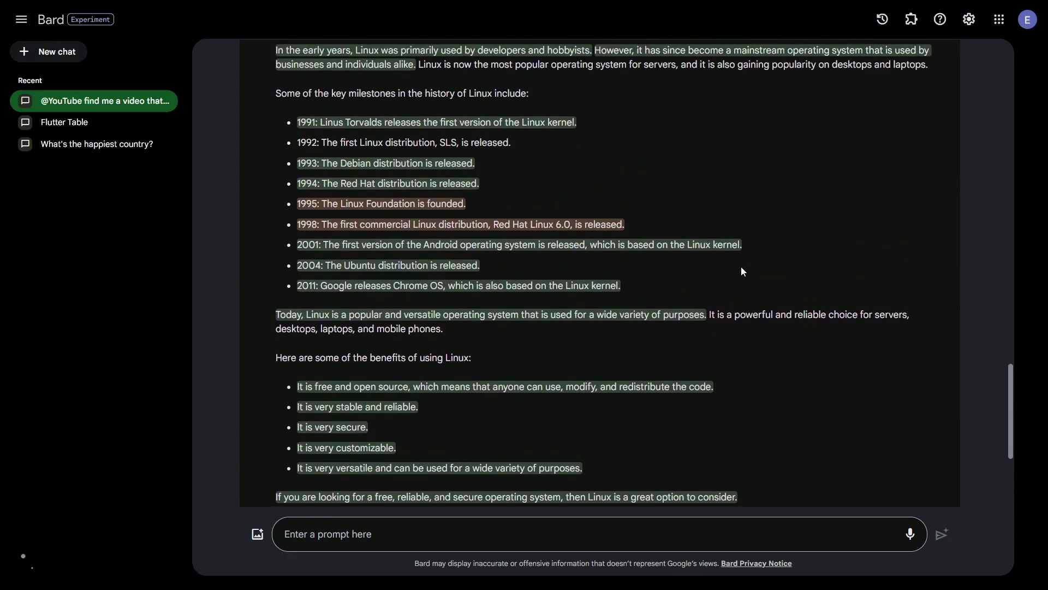
{"action": "scroll", "coordinate": [755, 264], "scroll_direction": "up", "scroll_amount": 5}
{"action": "scroll", "coordinate": [753, 273], "scroll_direction": "down", "scroll_amount": 8}
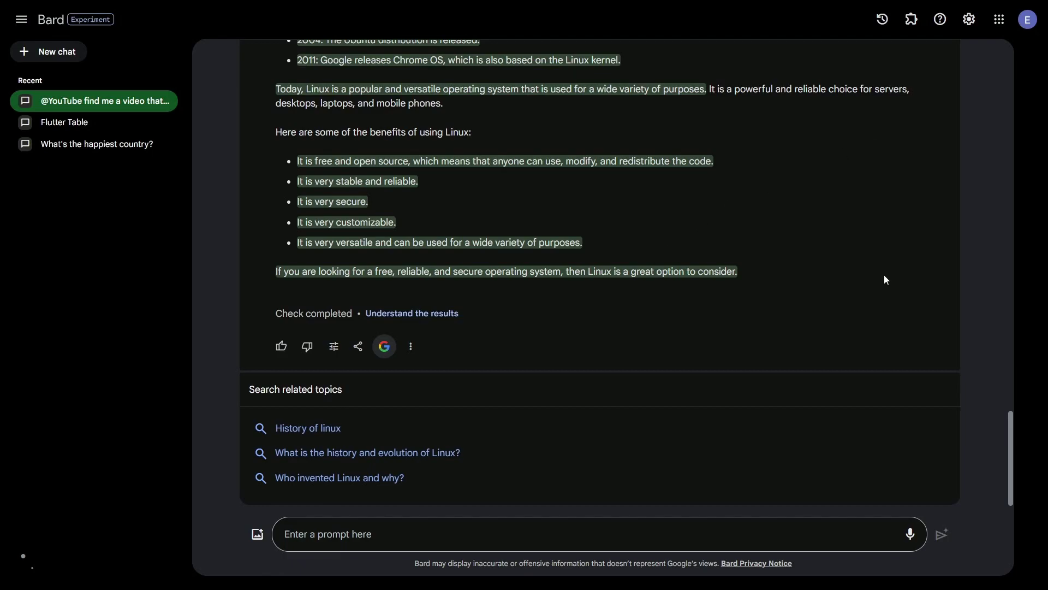
- Open Bard's Extensions page and highlight gmail, drive and docs in the Google Workspace card
{"action": "left_click", "coordinate": [912, 19]}
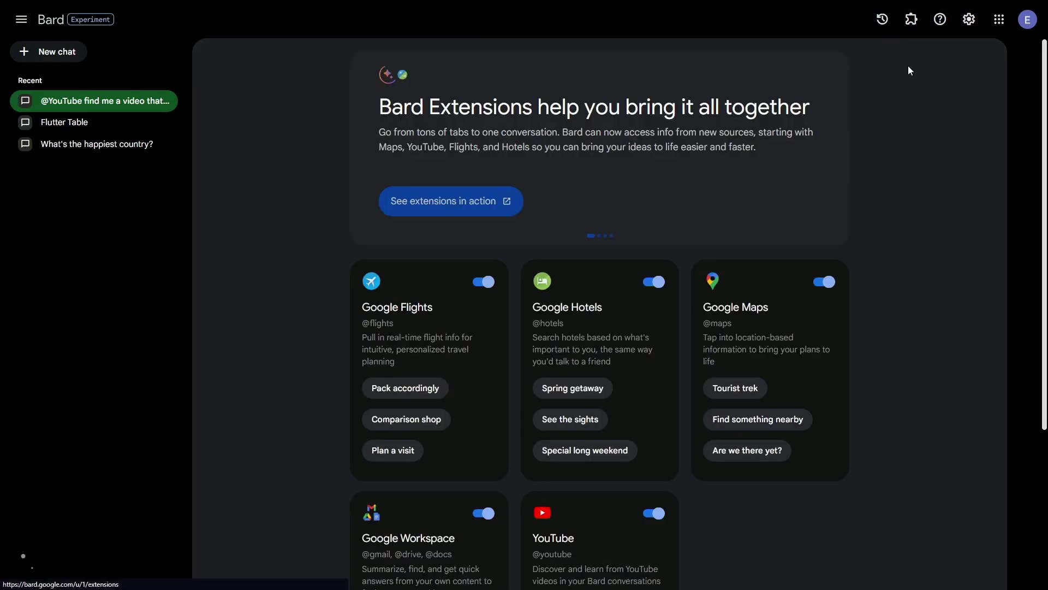
{"action": "scroll", "coordinate": [910, 113], "scroll_direction": "down", "scroll_amount": 4}
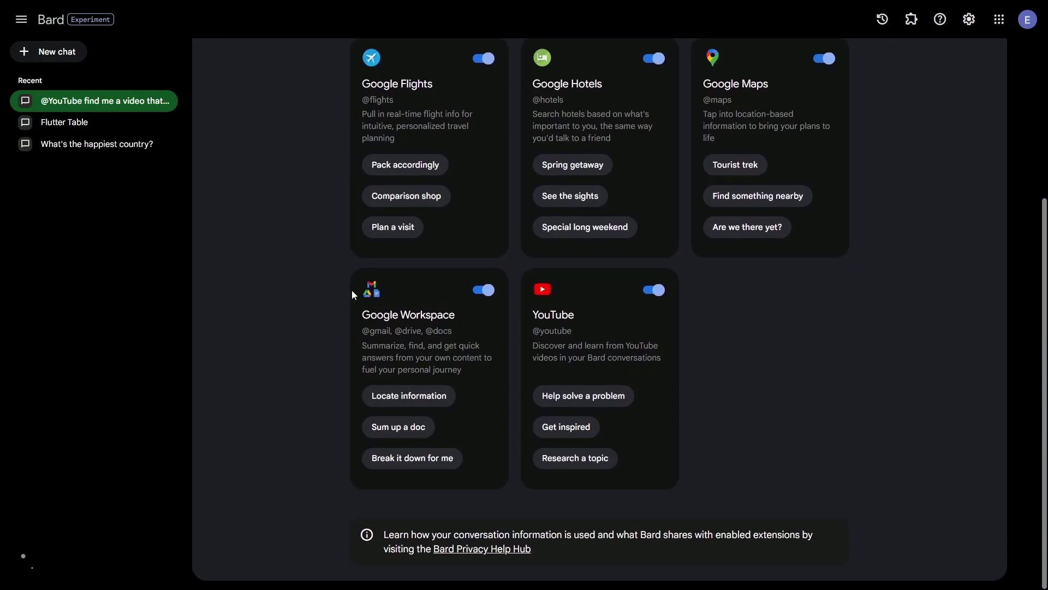
{"action": "left_click_drag", "start_coordinate": [353, 295], "coordinate": [476, 373]}
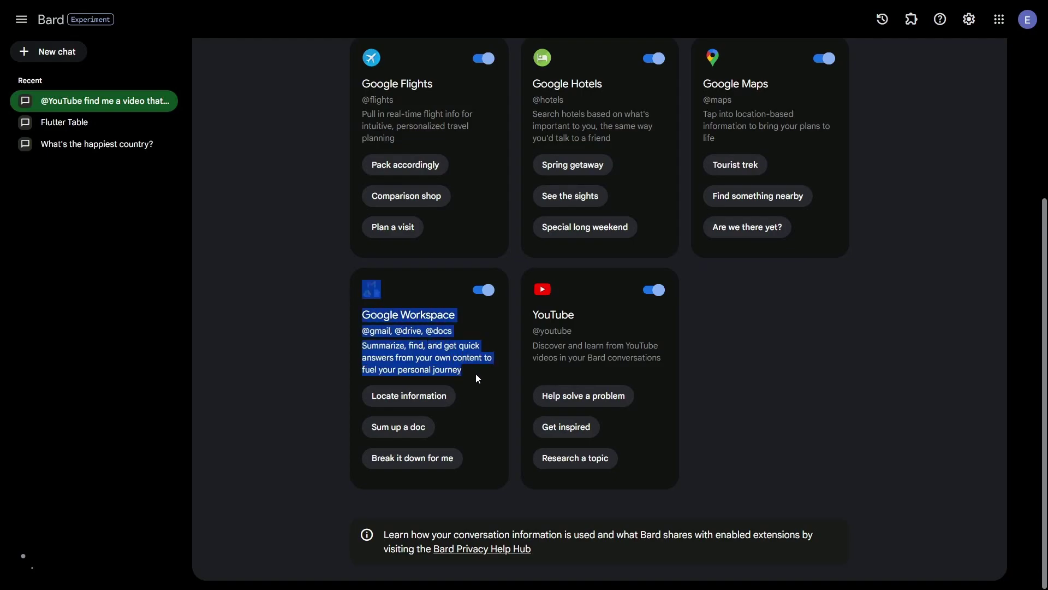
{"action": "left_click", "coordinate": [471, 371]}
{"action": "double_click", "coordinate": [380, 331]}
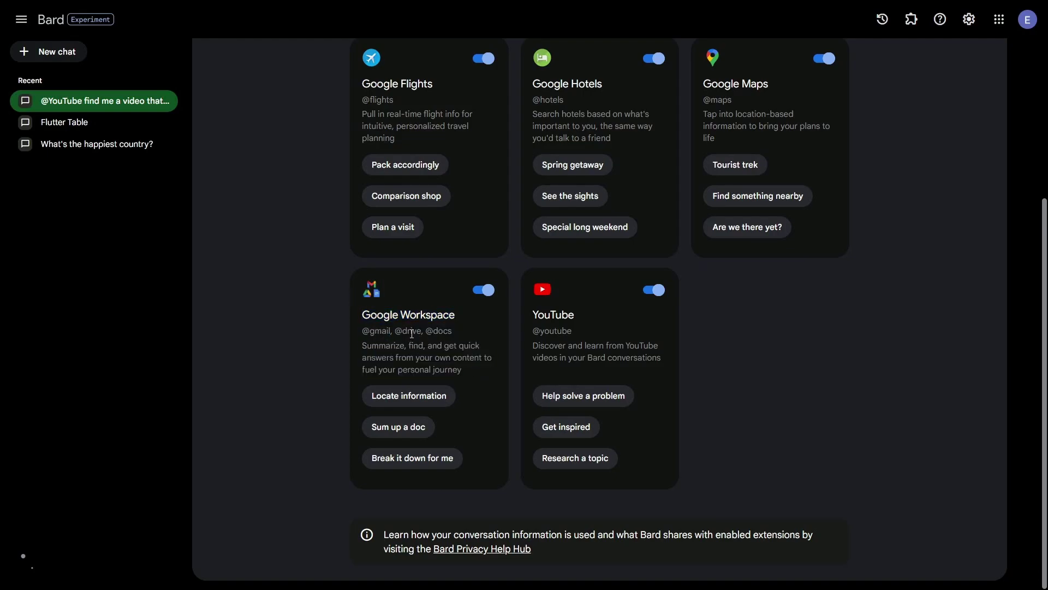
{"action": "double_click", "coordinate": [411, 332]}
{"action": "double_click", "coordinate": [443, 332]}
{"action": "left_click", "coordinate": [478, 337]}
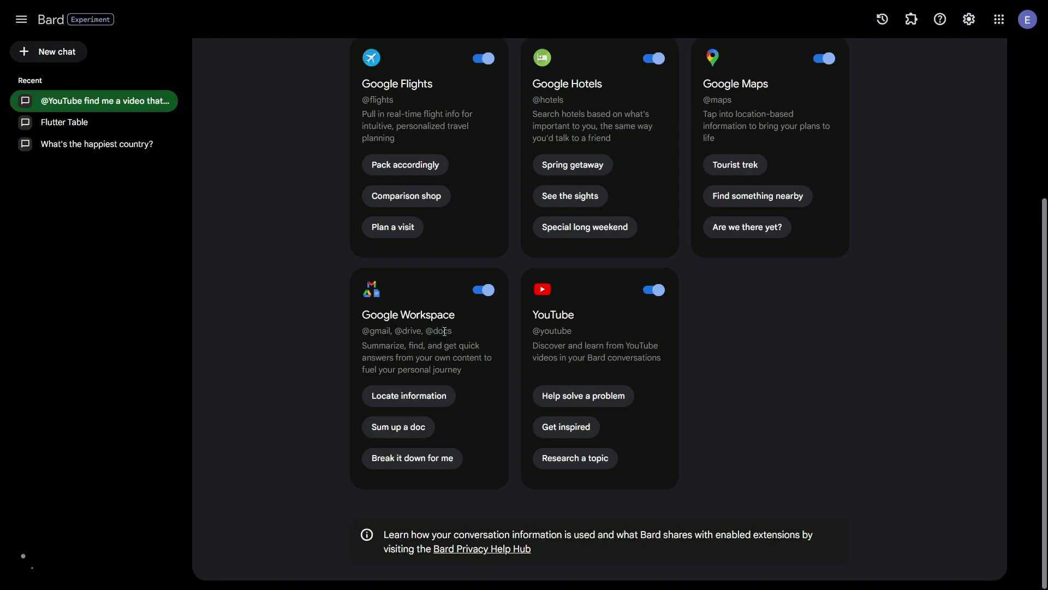
{"action": "double_click", "coordinate": [410, 331]}
{"action": "left_click", "coordinate": [466, 330]}
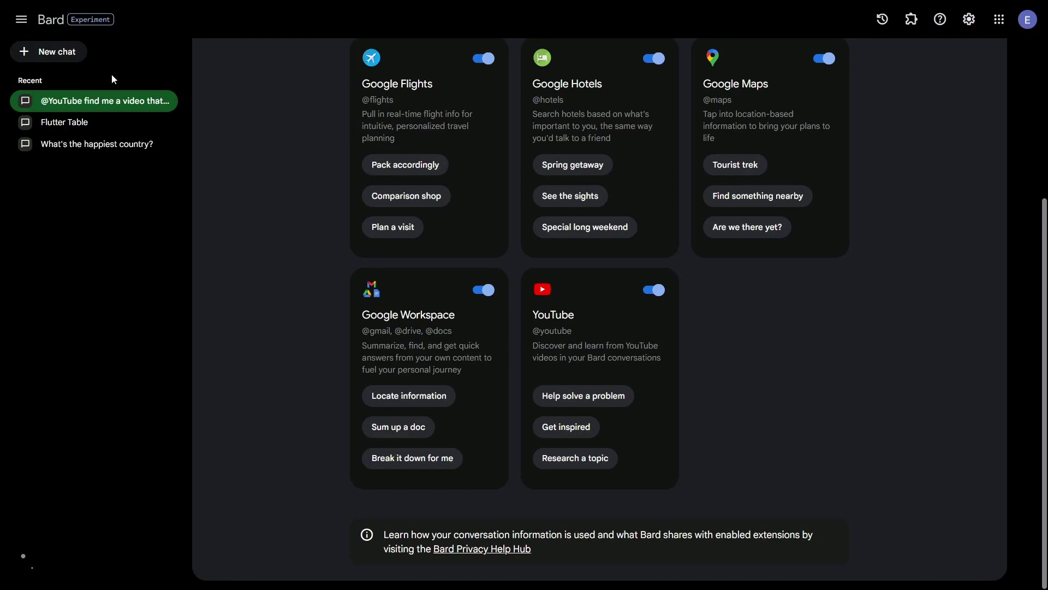
{"action": "left_click", "coordinate": [66, 54]}
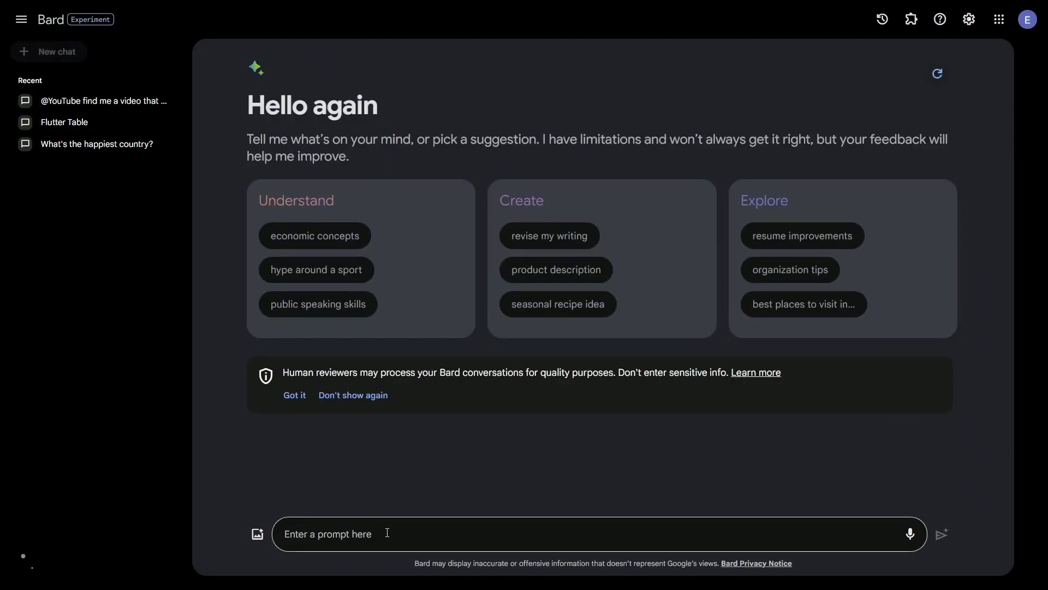
{"action": "type", "text": "@Google Drive in my testing spreadsheet give me the country with the highest happiness index"}
{"action": "key", "text": "BackSpace"}
{"action": "key", "text": "BackSpace"}
{"action": "key", "text": "BackSpace"}
{"action": "key", "text": "BackSpace"}
{"action": "key", "text": "BackSpace"}
{"action": "type", "text": "rating"}
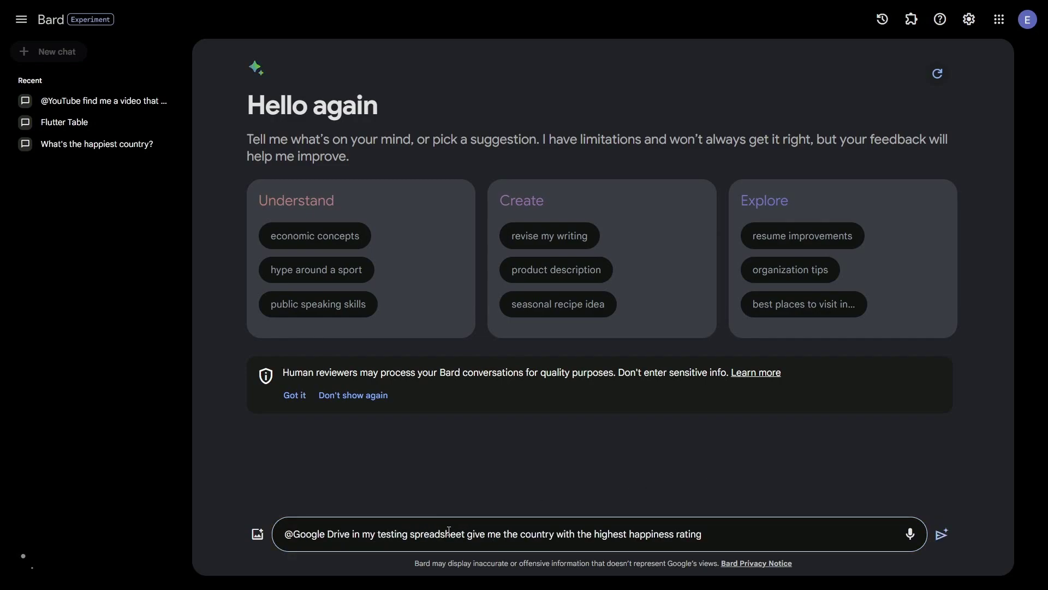
{"action": "left_click_drag", "start_coordinate": [595, 533], "coordinate": [736, 530]}
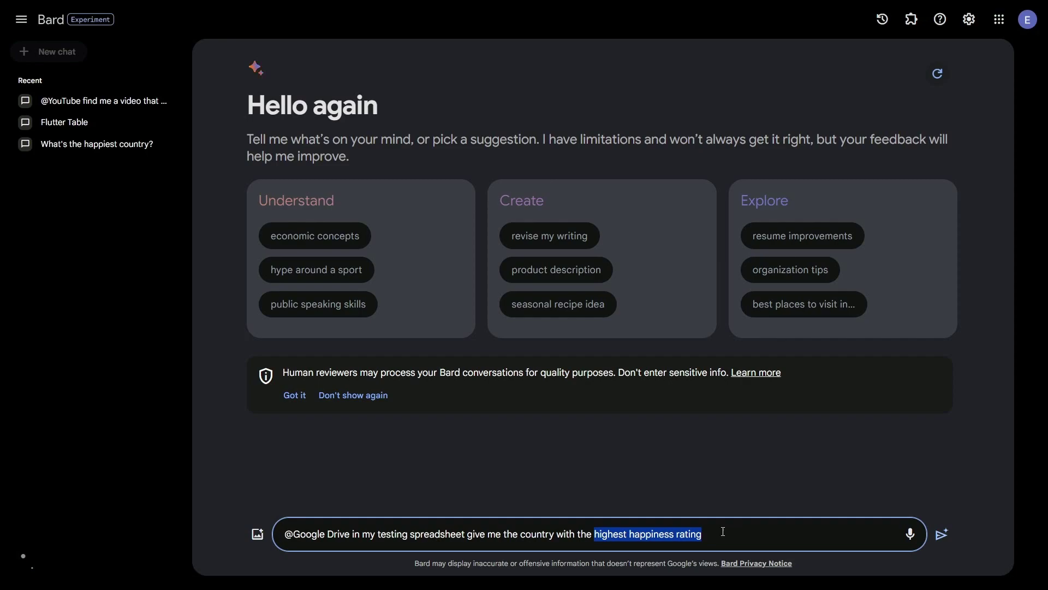
{"action": "left_click", "coordinate": [503, 482]}
{"action": "left_click", "coordinate": [770, 530]}
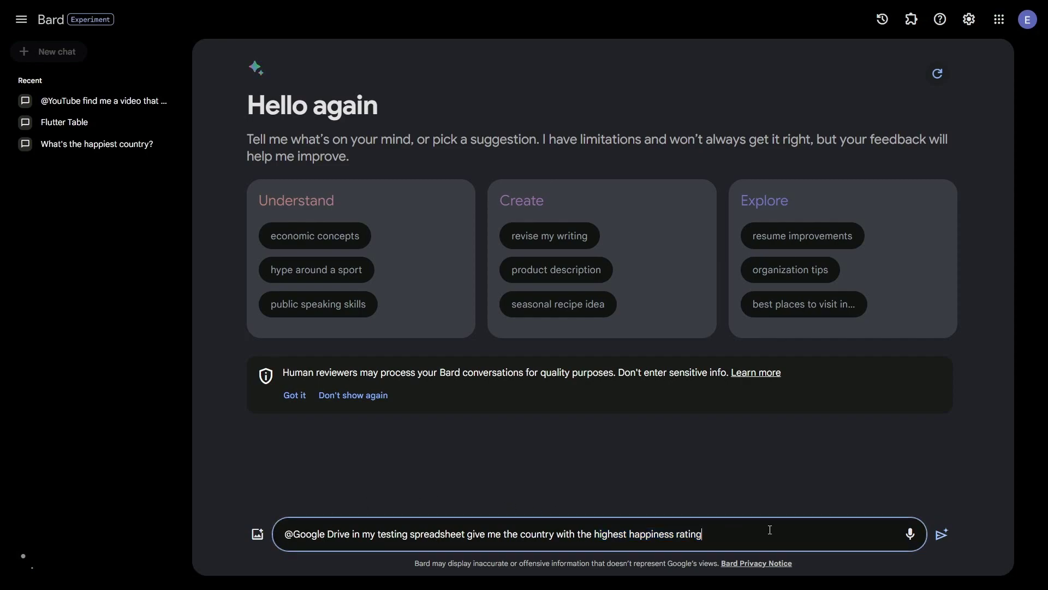
{"action": "key", "text": "Return"}
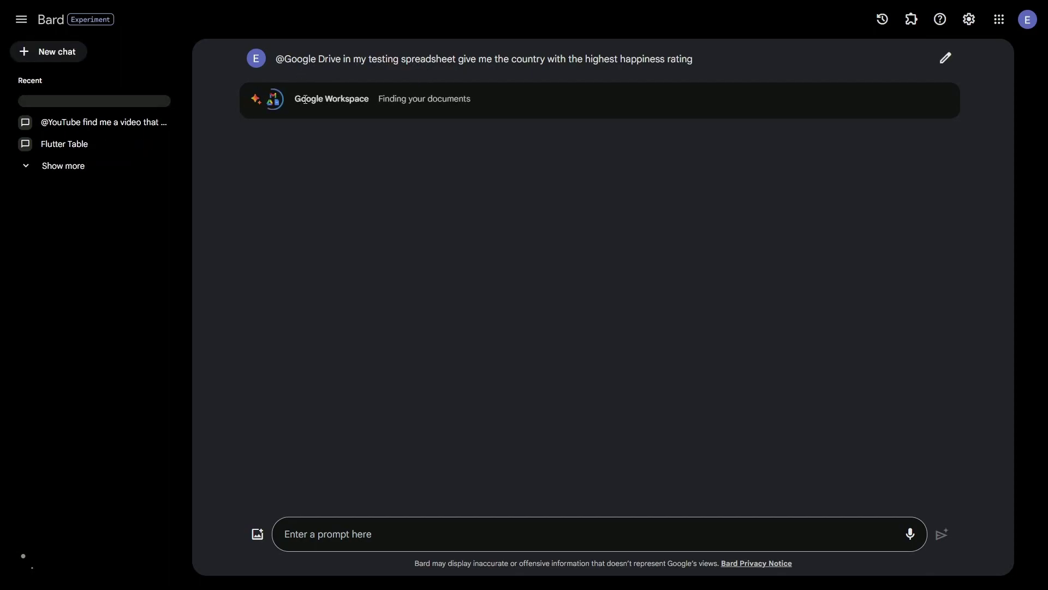
- Review Bard's reply that no matching documents were found
{"action": "left_click_drag", "start_coordinate": [294, 98], "coordinate": [362, 100]}
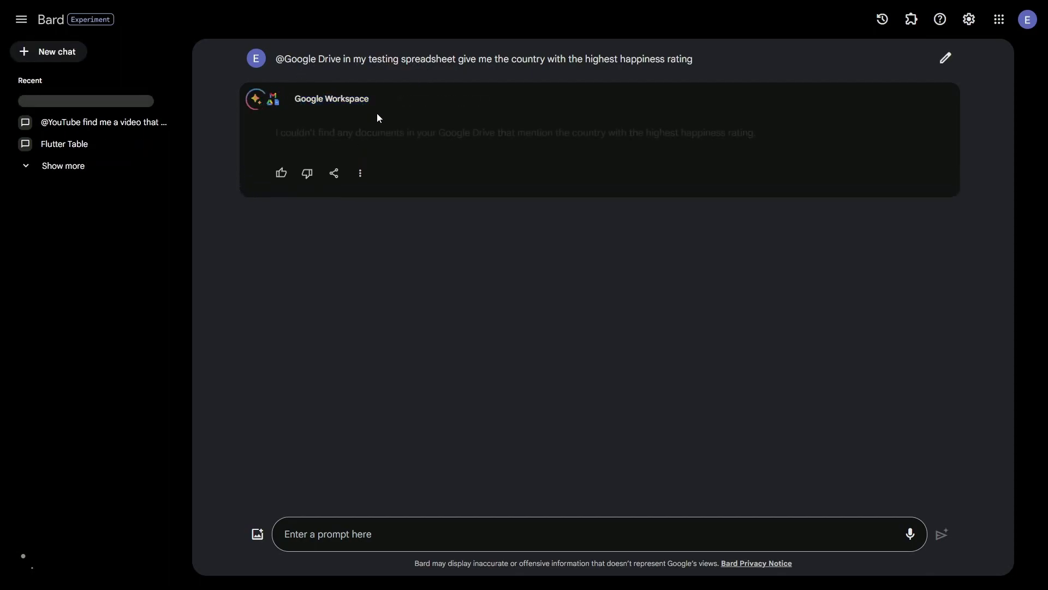
{"action": "left_click_drag", "start_coordinate": [285, 133], "coordinate": [653, 156]}
{"action": "left_click", "coordinate": [610, 158]}
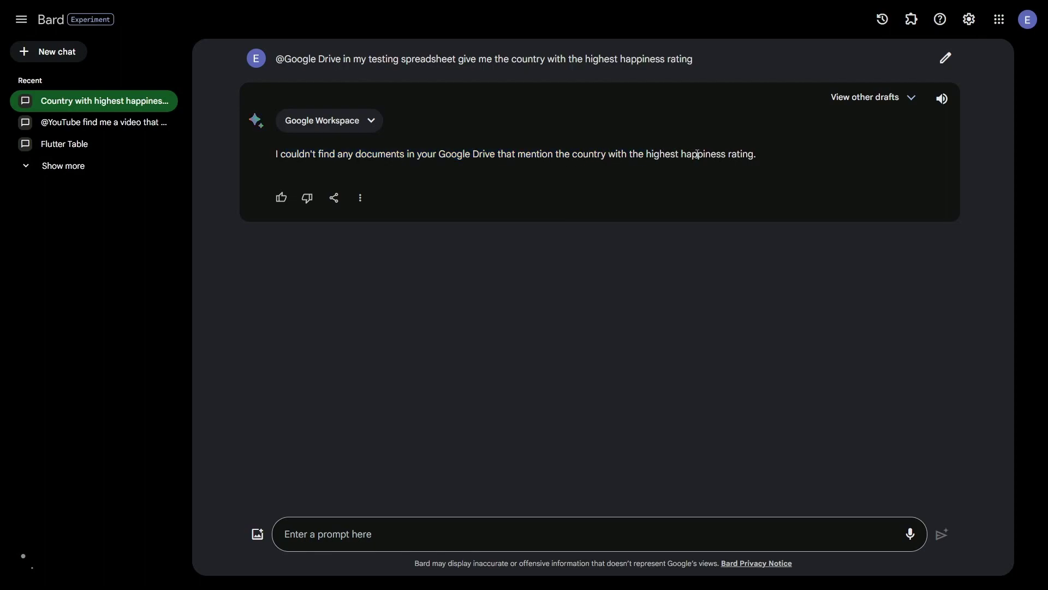
{"action": "left_click", "coordinate": [461, 529]}
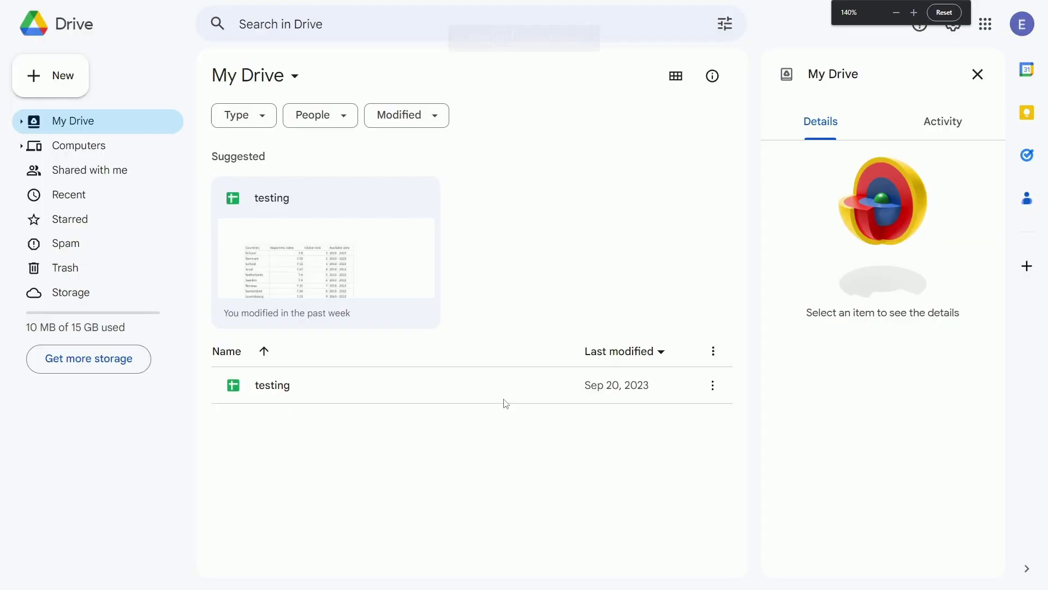
- Open the testing spreadsheet and inspect the Happiness index values in column B
{"action": "left_click", "coordinate": [342, 389]}
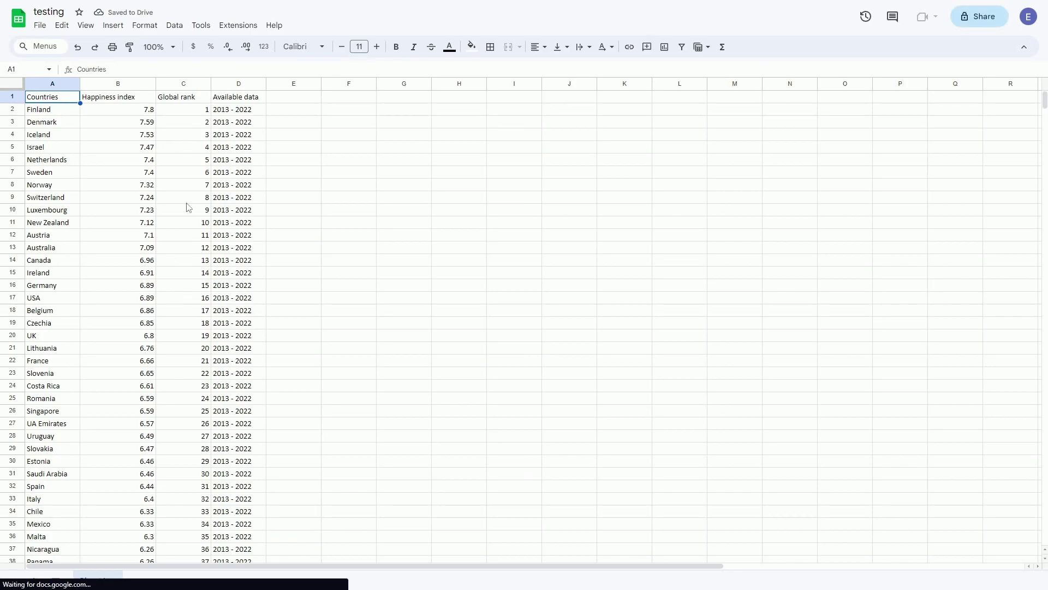
{"action": "left_click", "coordinate": [120, 100]}
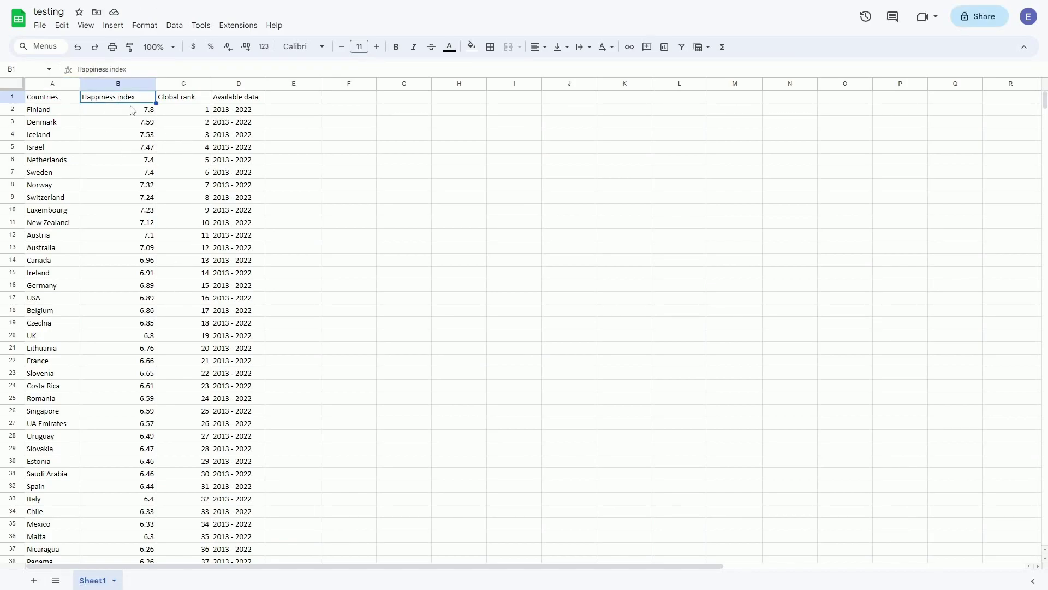
{"action": "left_click_drag", "start_coordinate": [131, 110], "coordinate": [131, 478]}
{"action": "left_click", "coordinate": [335, 325]}
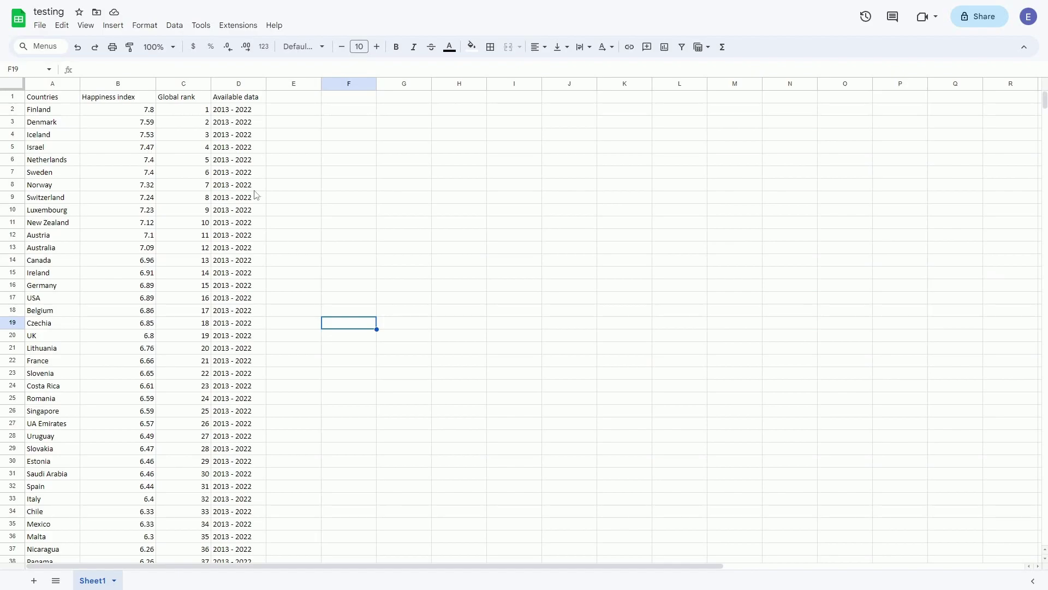
{"action": "left_click", "coordinate": [288, 113]}
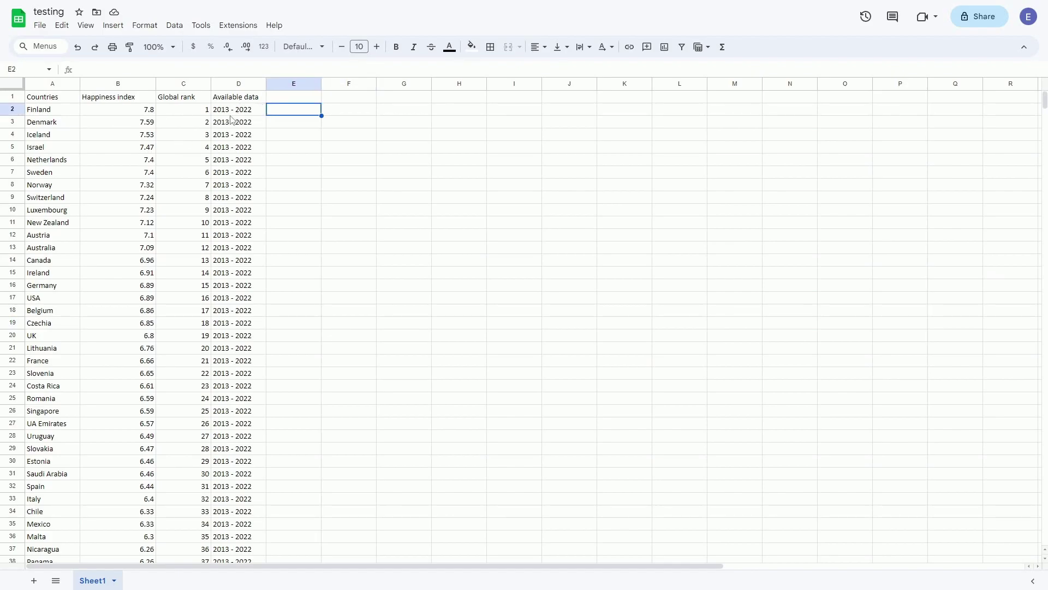
- Rename the spreadsheet from 'testing' to 'Happy'
{"action": "left_click", "coordinate": [56, 11]}
{"action": "type", "text": "Happy"}
{"action": "left_click", "coordinate": [349, 159]}
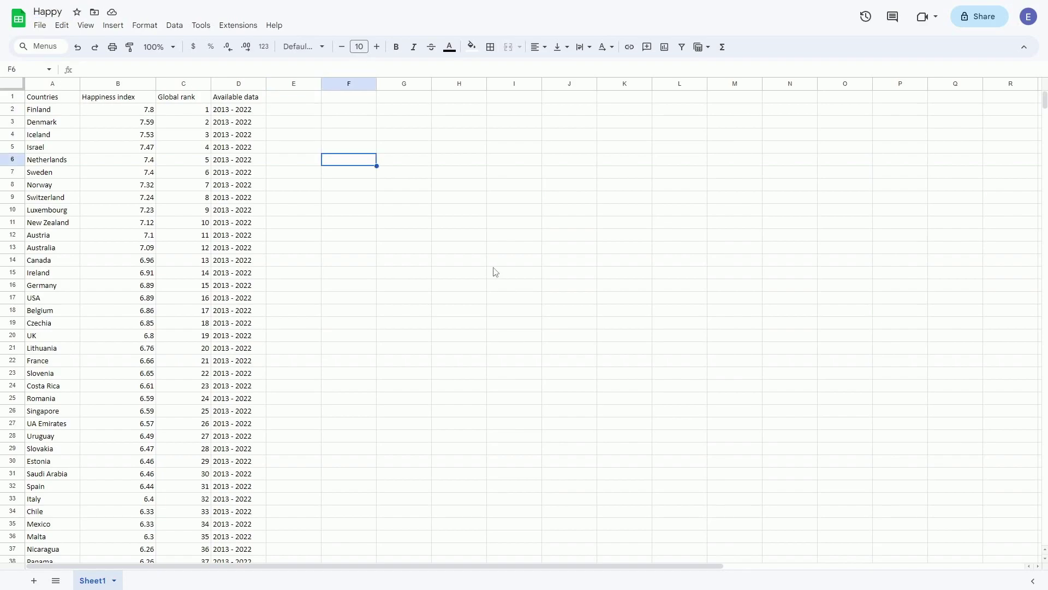
{"action": "left_click", "coordinate": [119, 101]}
{"action": "right_click", "coordinate": [120, 101]}
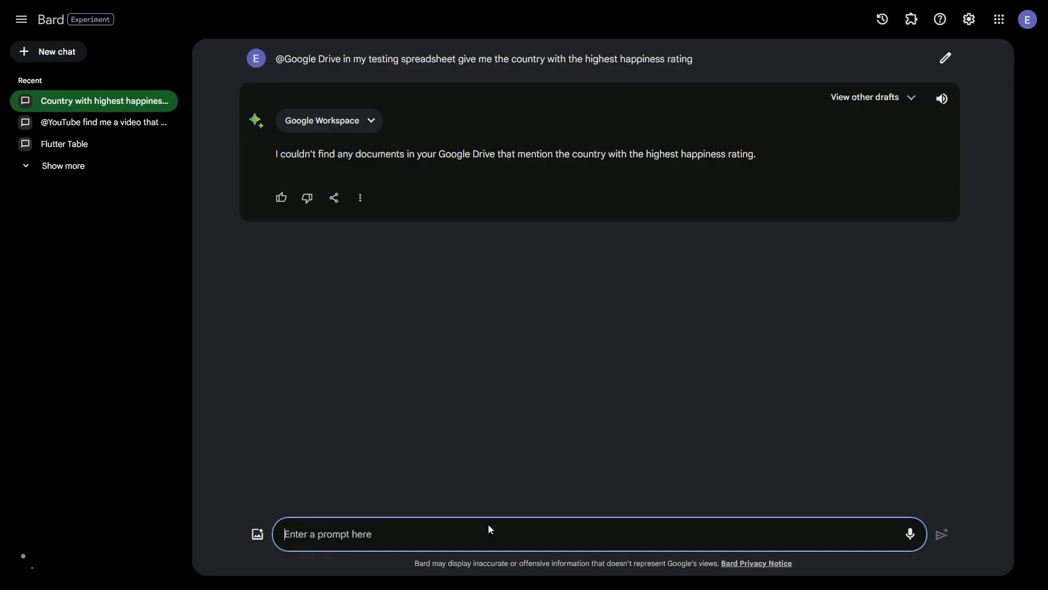
{"action": "type", "text": "@"}
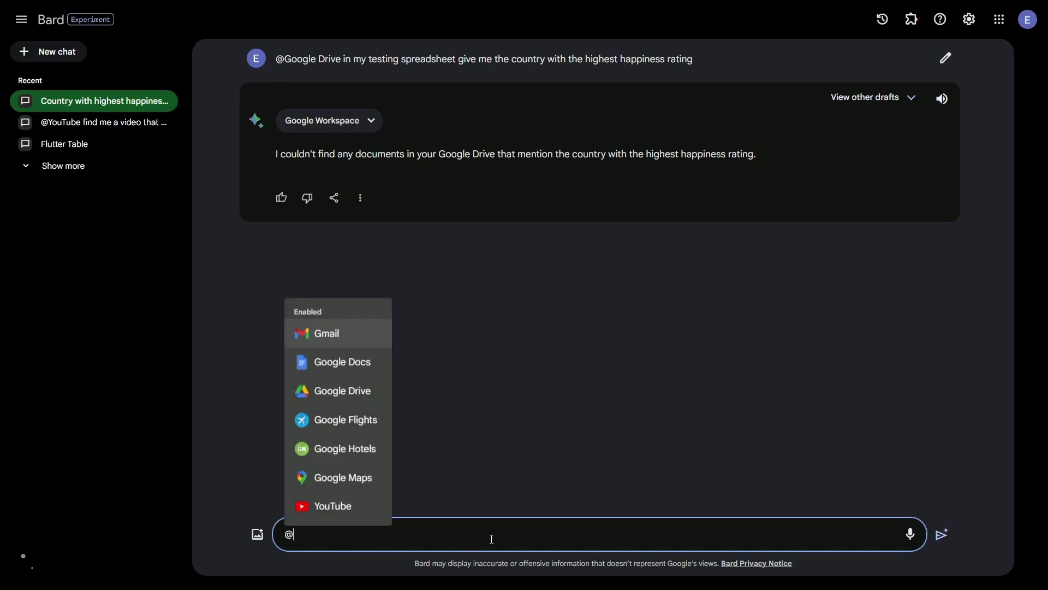
{"action": "left_click", "coordinate": [346, 392]}
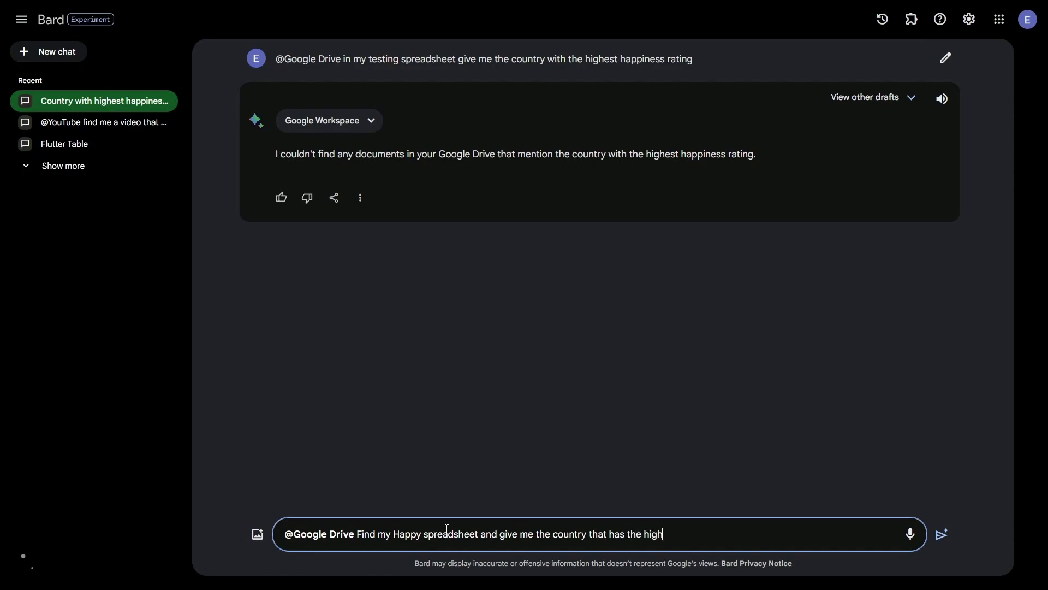
{"action": "type", "text": "est Happiness index"}
{"action": "key", "text": "Return"}
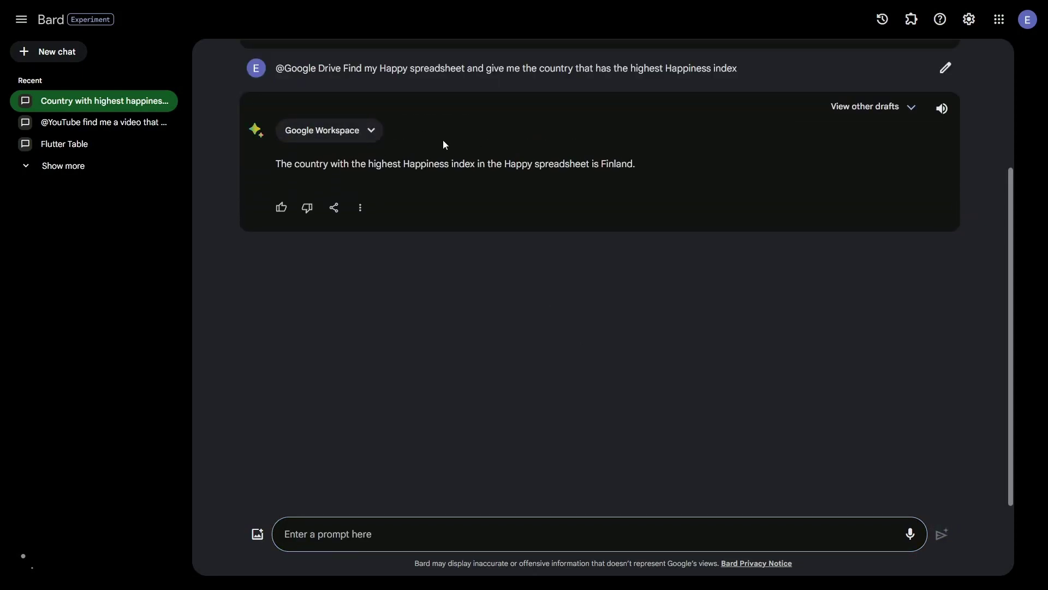
{"action": "left_click_drag", "start_coordinate": [277, 165], "coordinate": [532, 163]}
{"action": "left_click", "coordinate": [542, 161]}
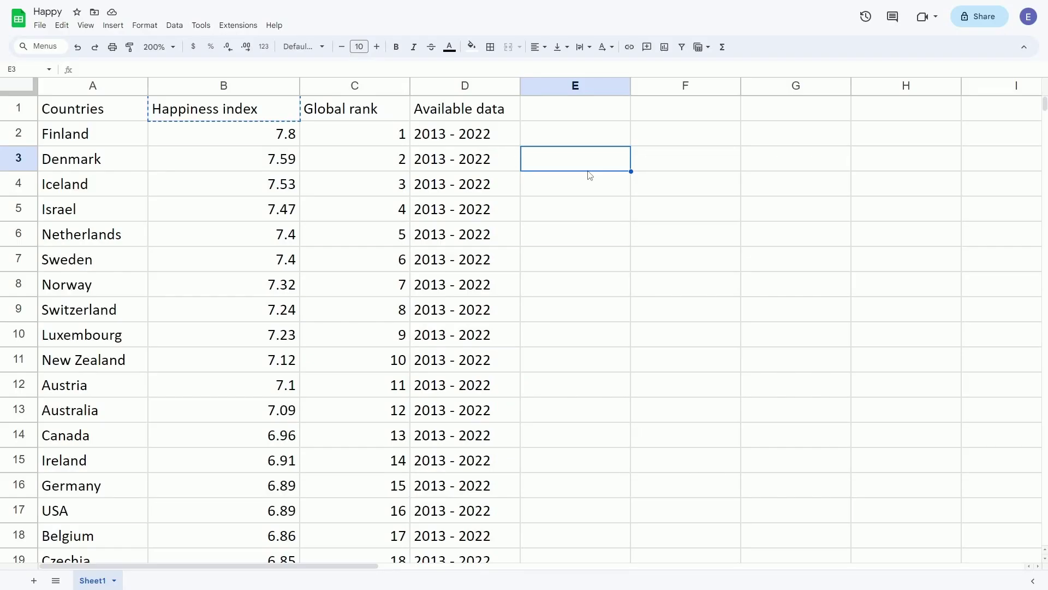
{"action": "left_click", "coordinate": [588, 210]}
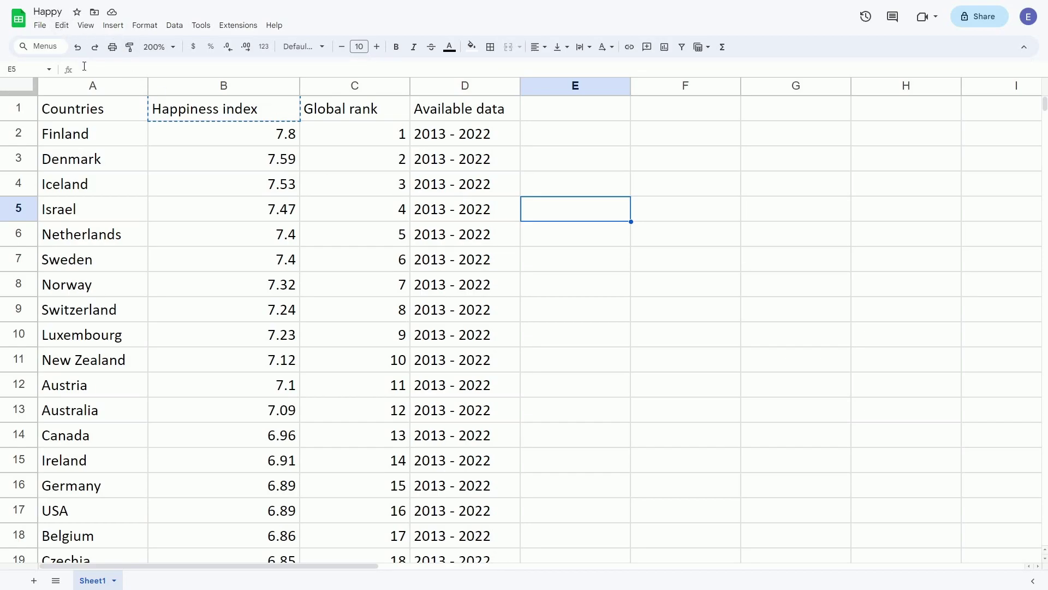
{"action": "scroll", "coordinate": [250, 141], "scroll_direction": "down", "scroll_amount": 5}
{"action": "scroll", "coordinate": [263, 199], "scroll_direction": "down", "scroll_amount": 16}
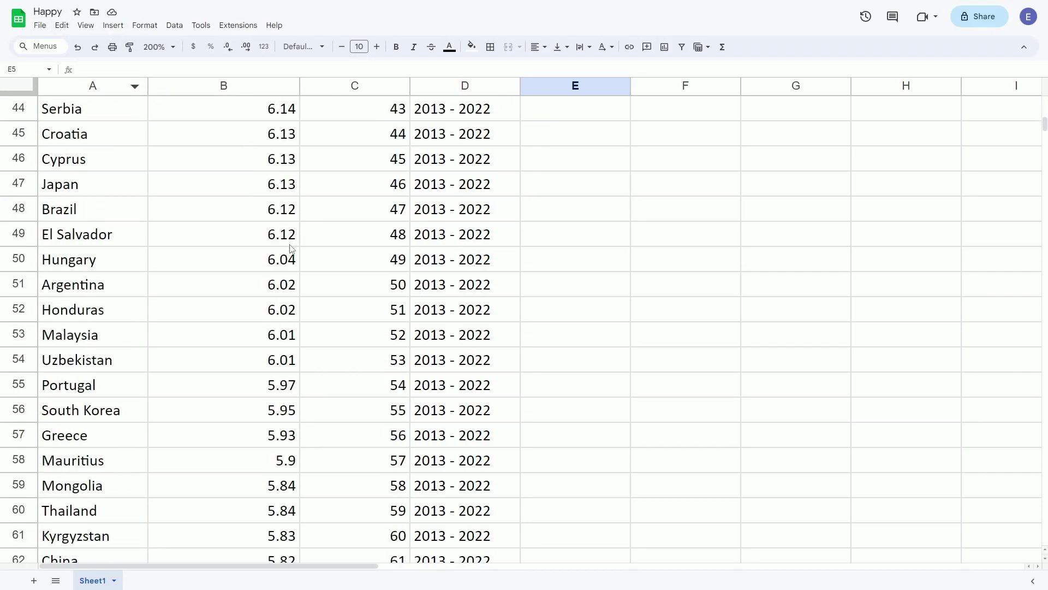
{"action": "scroll", "coordinate": [325, 337], "scroll_direction": "down", "scroll_amount": 4}
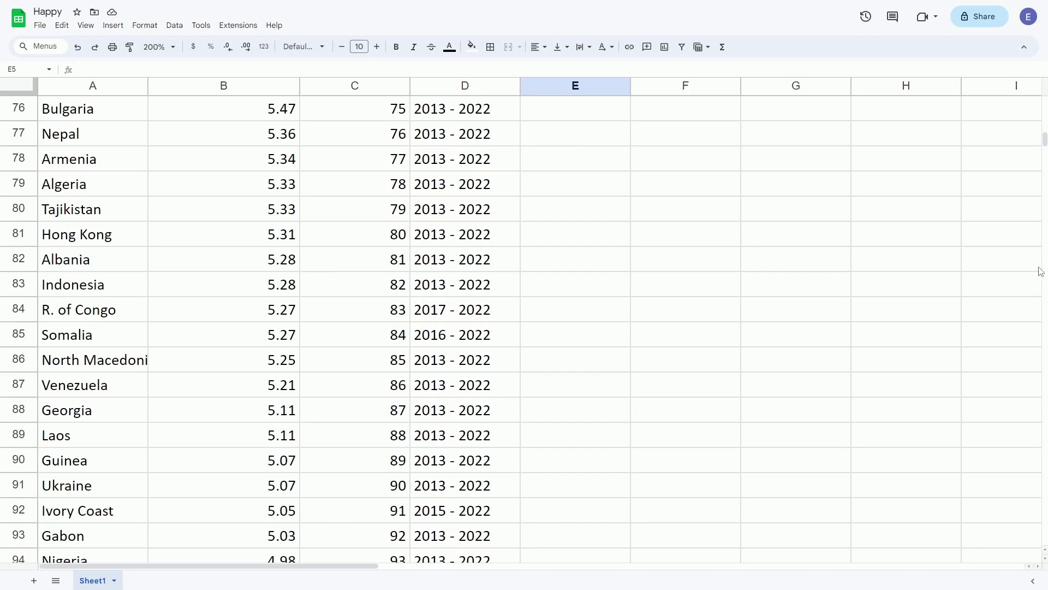
{"action": "left_click_drag", "start_coordinate": [1043, 141], "coordinate": [1043, 101]}
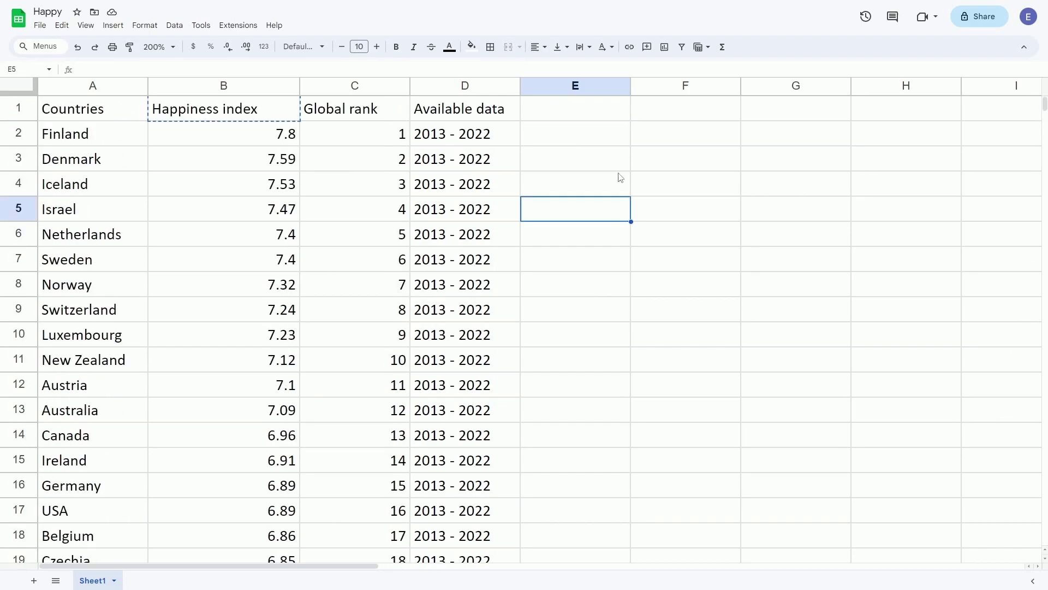
{"action": "left_click", "coordinate": [280, 136]}
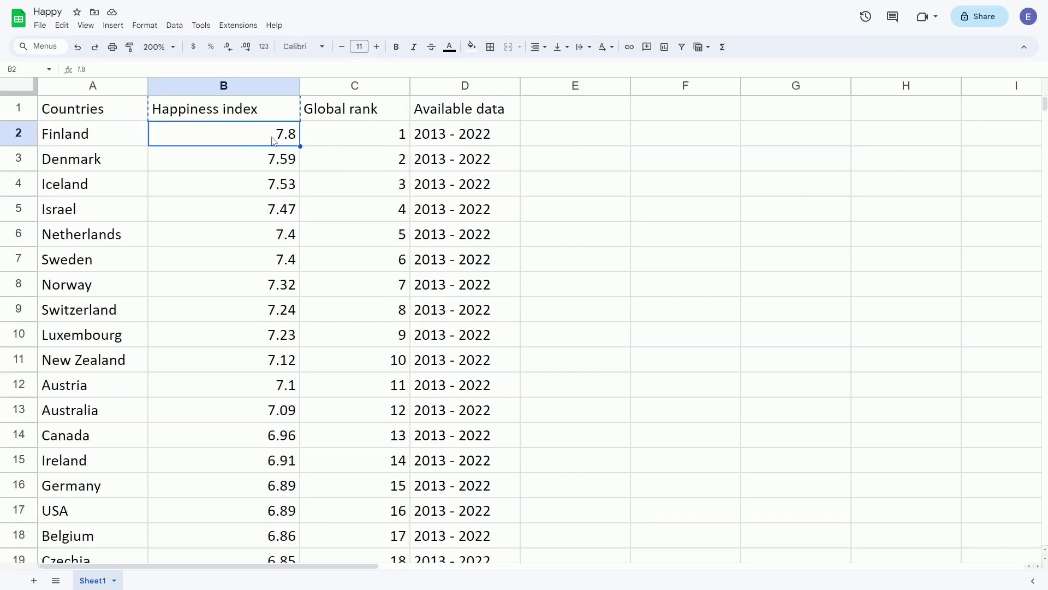
{"action": "left_click", "coordinate": [121, 144]}
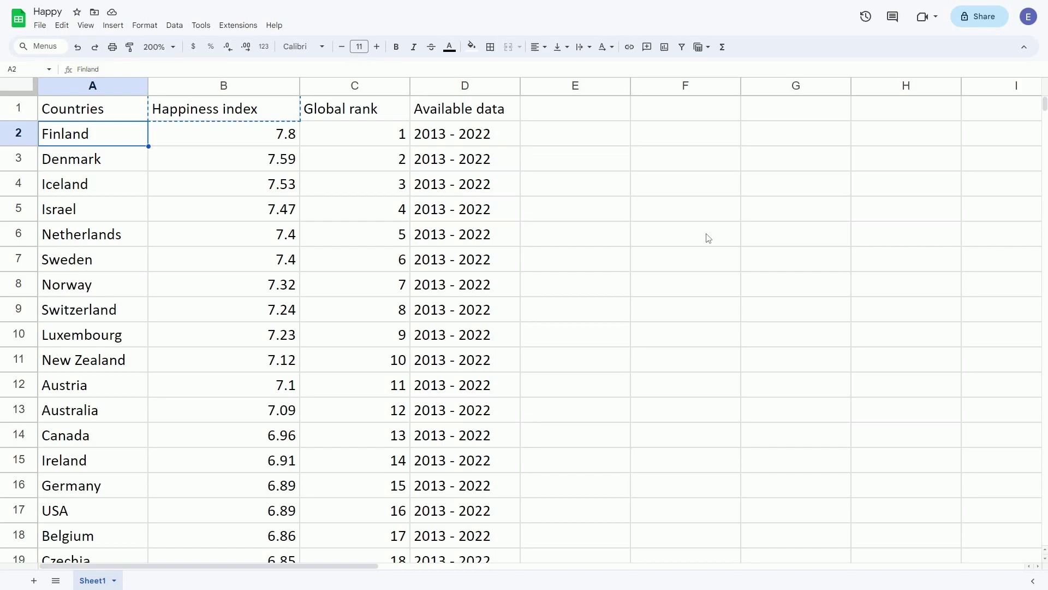
{"action": "left_click", "coordinate": [661, 240]}
{"action": "left_click", "coordinate": [661, 250]}
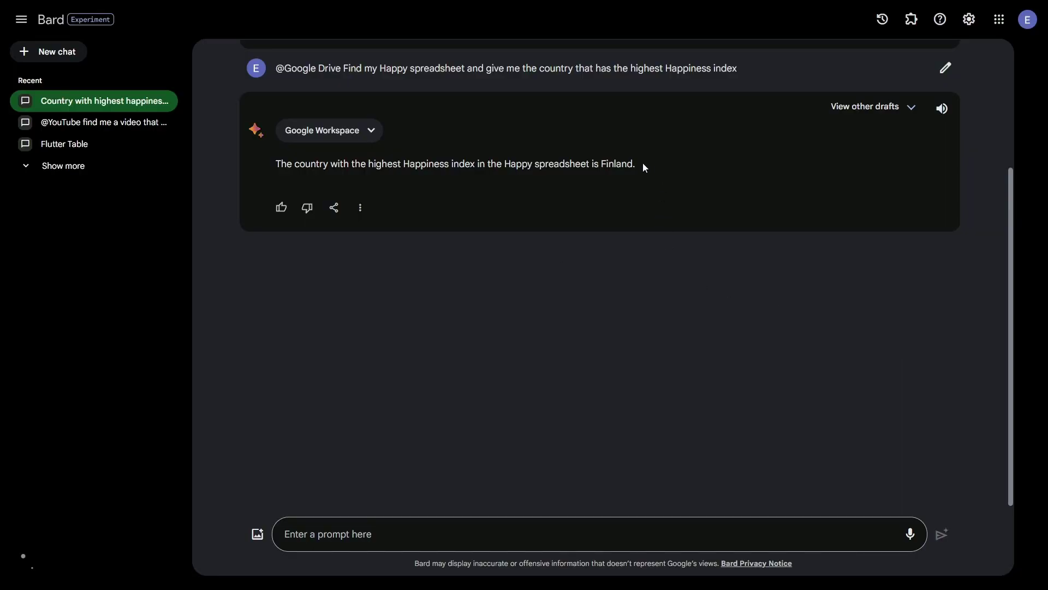
- Highlight Bard's Finland answer and handwrite a red arrow with the note 'inference'
{"action": "left_click_drag", "start_coordinate": [644, 166], "coordinate": [210, 155]}
{"action": "left_click", "coordinate": [566, 176]}
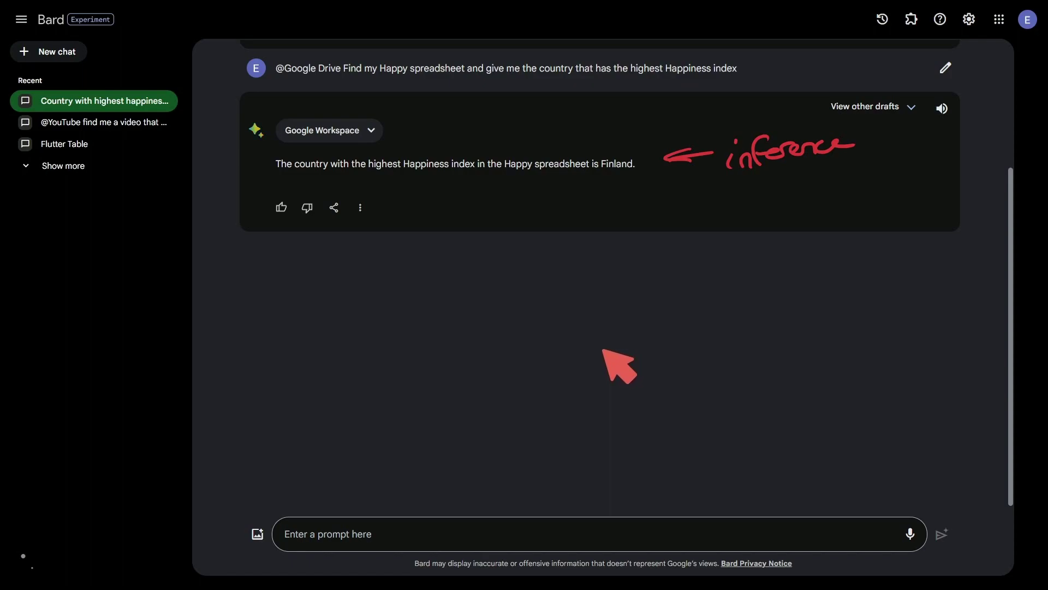
{"action": "left_click_drag", "start_coordinate": [593, 220], "coordinate": [607, 211]}
- Hand-write a Chatgpt column below the answer listing + inference, - plugins and + popularity
{"action": "mouse_move", "coordinate": [402, 257]}
{"action": "left_mouse_down"}
{"action": "mouse_move", "coordinate": [417, 277]}
{"action": "mouse_move", "coordinate": [479, 252]}
{"action": "left_mouse_up"}
{"action": "left_click_drag", "start_coordinate": [344, 309], "coordinate": [479, 306]}
{"action": "mouse_move", "coordinate": [336, 343]}
{"action": "left_mouse_down"}
{"action": "mouse_move", "coordinate": [393, 341]}
{"action": "mouse_move", "coordinate": [413, 352]}
{"action": "mouse_move", "coordinate": [422, 336]}
{"action": "mouse_move", "coordinate": [454, 349]}
{"action": "left_mouse_up"}
{"action": "left_click_drag", "start_coordinate": [334, 378], "coordinate": [350, 376]}
{"action": "mouse_move", "coordinate": [341, 369]}
{"action": "left_mouse_down"}
{"action": "mouse_move", "coordinate": [343, 390]}
{"action": "mouse_move", "coordinate": [408, 367]}
{"action": "mouse_move", "coordinate": [484, 404]}
{"action": "left_mouse_up"}
{"action": "mouse_move", "coordinate": [324, 418]}
{"action": "left_mouse_down"}
{"action": "mouse_move", "coordinate": [402, 425]}
{"action": "mouse_move", "coordinate": [484, 405]}
{"action": "left_mouse_up"}
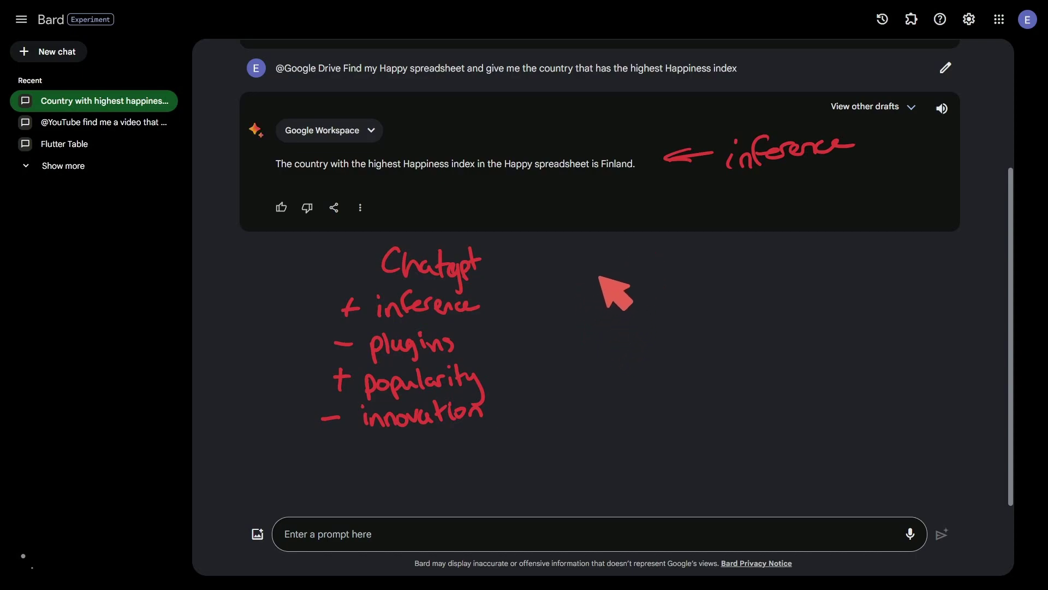
- Hand-write a Bards column on the right with + plugins, + free, faster and - hallucinates
{"action": "mouse_move", "coordinate": [618, 246]}
{"action": "left_mouse_down"}
{"action": "mouse_move", "coordinate": [641, 261]}
{"action": "mouse_move", "coordinate": [690, 264]}
{"action": "mouse_move", "coordinate": [689, 280]}
{"action": "left_mouse_up"}
{"action": "mouse_move", "coordinate": [597, 299]}
{"action": "left_mouse_down"}
{"action": "mouse_move", "coordinate": [592, 314]}
{"action": "mouse_move", "coordinate": [607, 308]}
{"action": "mouse_move", "coordinate": [622, 329]}
{"action": "mouse_move", "coordinate": [655, 310]}
{"action": "mouse_move", "coordinate": [698, 319]}
{"action": "left_mouse_up"}
{"action": "left_click_drag", "start_coordinate": [597, 335], "coordinate": [596, 355]}
{"action": "left_click_drag", "start_coordinate": [586, 346], "coordinate": [682, 350]}
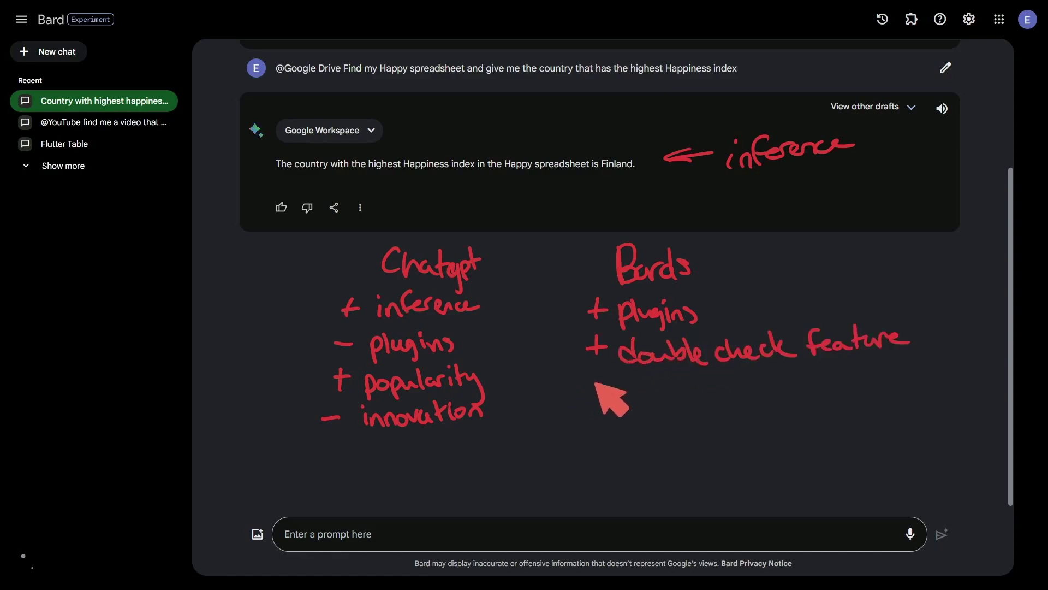
{"action": "left_click_drag", "start_coordinate": [591, 381], "coordinate": [591, 400]}
{"action": "left_click_drag", "start_coordinate": [582, 391], "coordinate": [689, 411]}
{"action": "key", "text": "ctrl+z"}
{"action": "left_click_drag", "start_coordinate": [592, 415], "coordinate": [591, 435]}
{"action": "left_click_drag", "start_coordinate": [581, 426], "coordinate": [694, 417]}
{"action": "mouse_move", "coordinate": [574, 456]}
{"action": "left_mouse_down"}
{"action": "mouse_move", "coordinate": [628, 470]}
{"action": "mouse_move", "coordinate": [676, 458]}
{"action": "mouse_move", "coordinate": [793, 462]}
{"action": "left_mouse_up"}
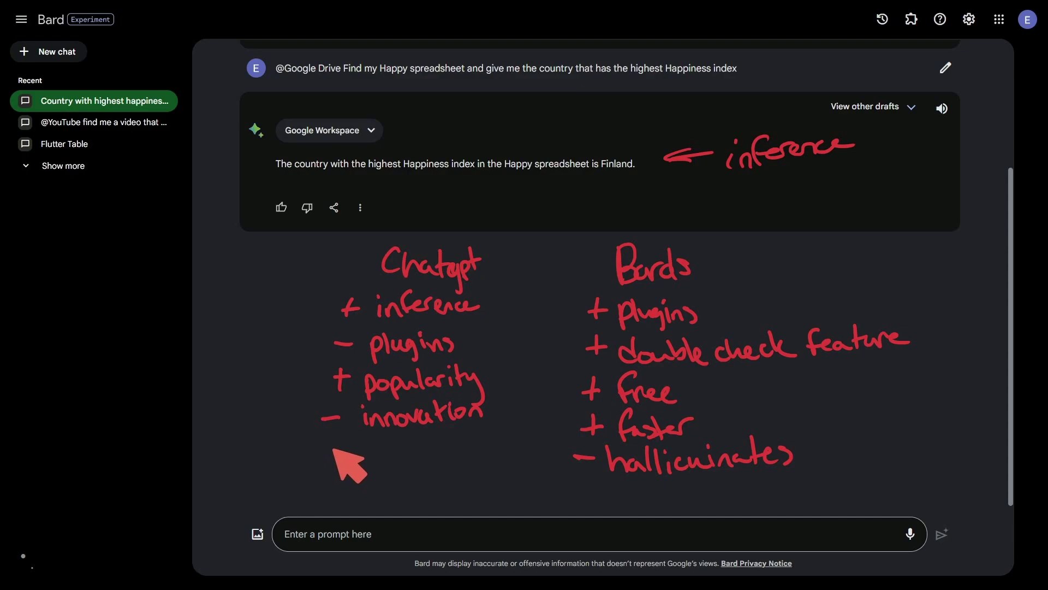
- Add a '+ llm better' point to the Chatgpt column
{"action": "left_click_drag", "start_coordinate": [337, 443], "coordinate": [335, 463]}
{"action": "left_click_drag", "start_coordinate": [326, 455], "coordinate": [366, 461]}
{"action": "mouse_move", "coordinate": [376, 444]}
{"action": "left_mouse_down"}
{"action": "mouse_move", "coordinate": [373, 461]}
{"action": "mouse_move", "coordinate": [423, 459]}
{"action": "left_mouse_up"}
{"action": "left_click_drag", "start_coordinate": [428, 437], "coordinate": [493, 438]}
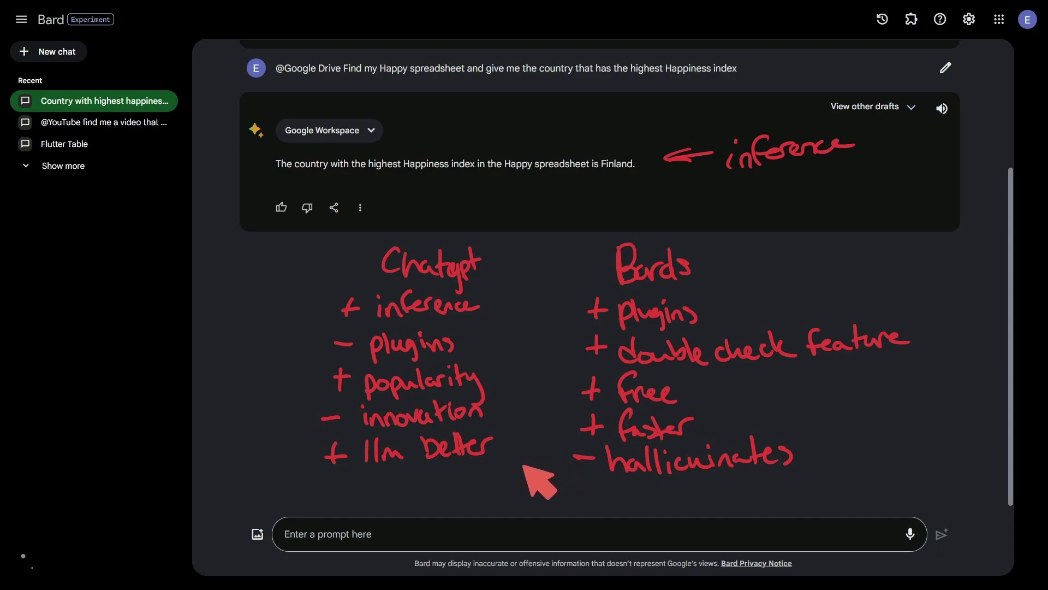